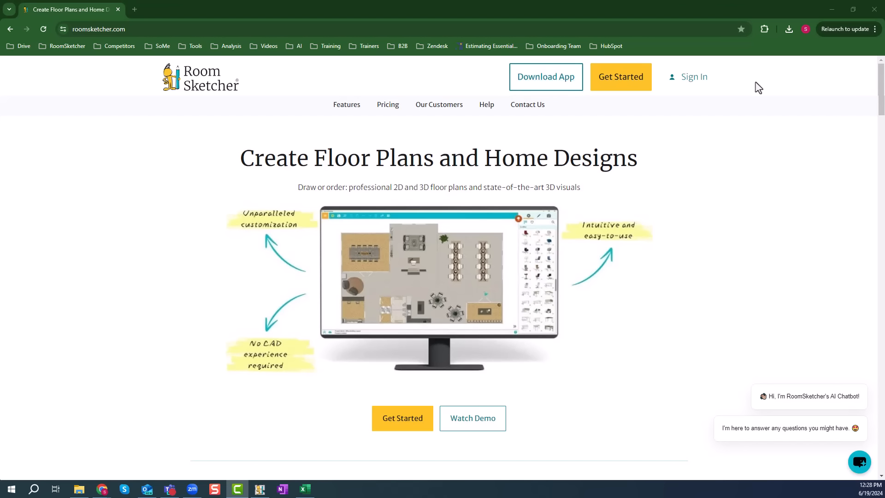
Switch from the browser to RoomSketcher and move the camera to the lower-left corner of the empty plan
left_click(831, 8)
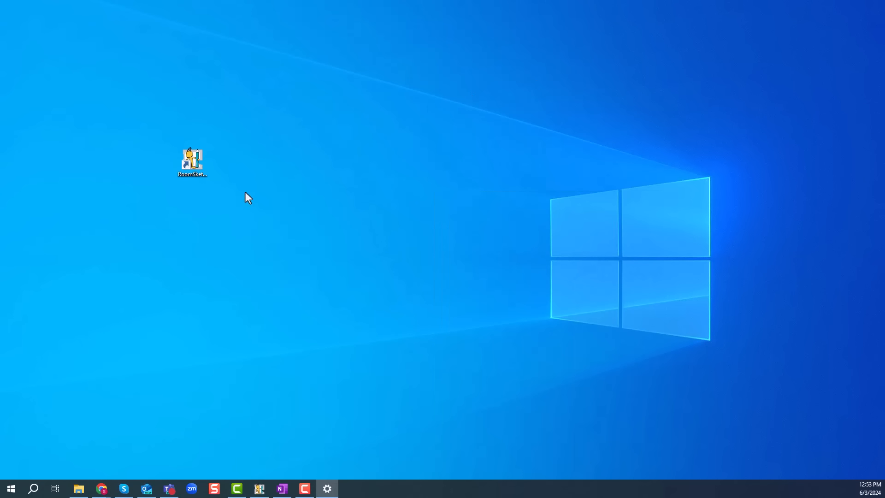
double_click(191, 164)
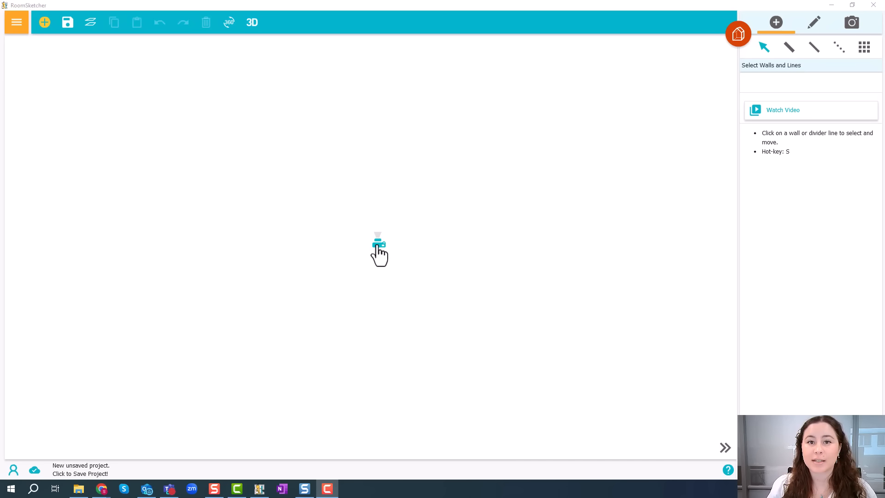
left_click_drag(378, 244, 87, 385)
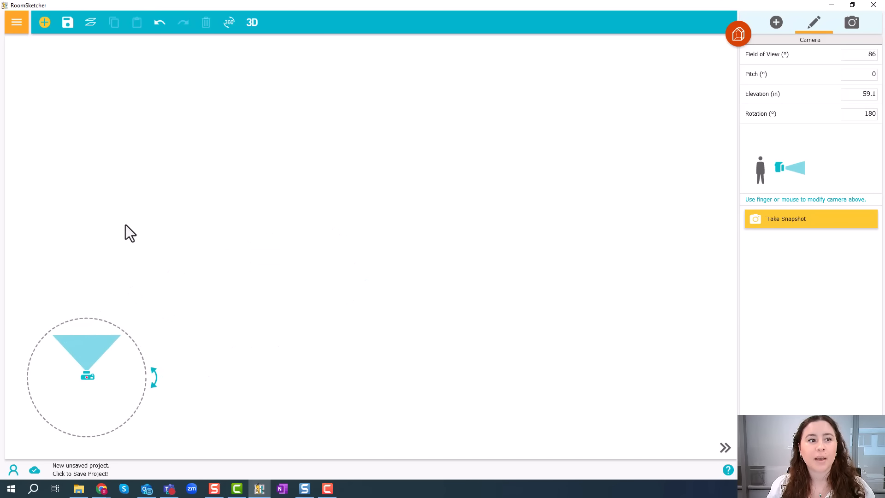
left_click(16, 22)
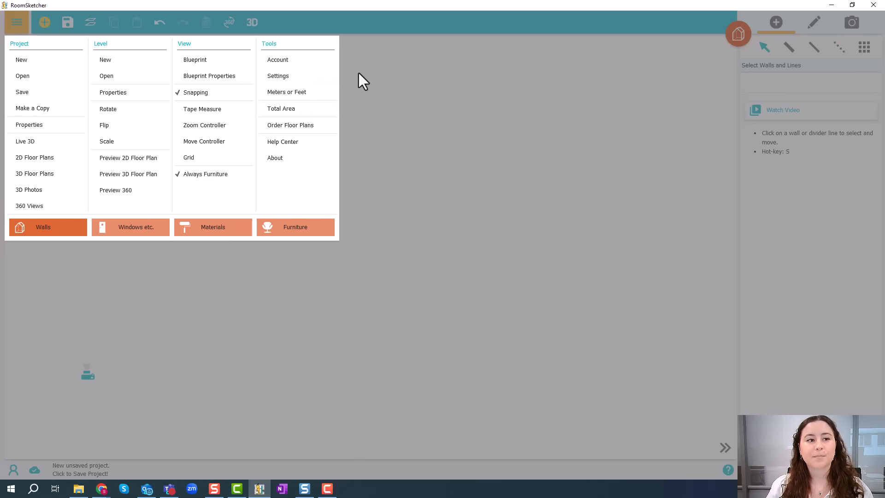
left_click(19, 24)
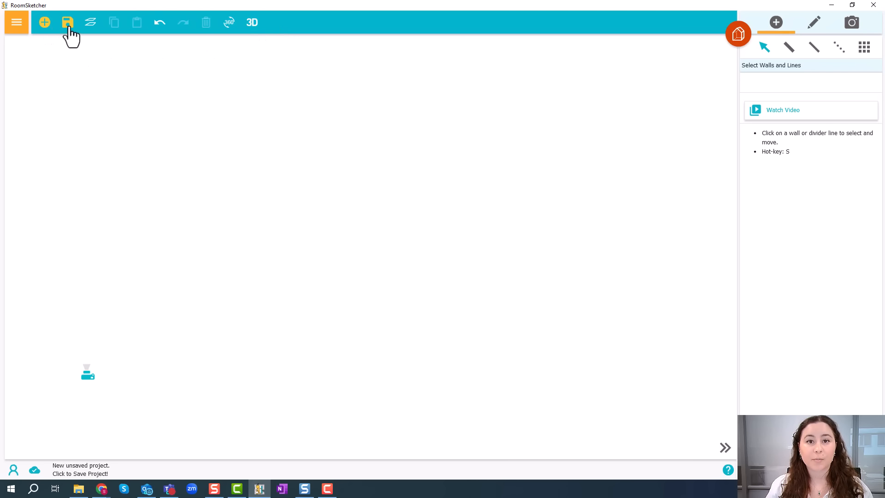
left_click(91, 25)
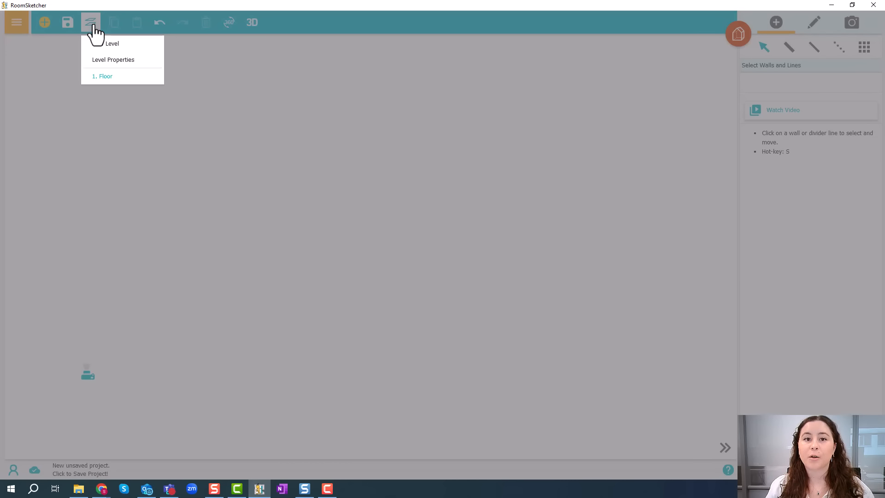
left_click(94, 25)
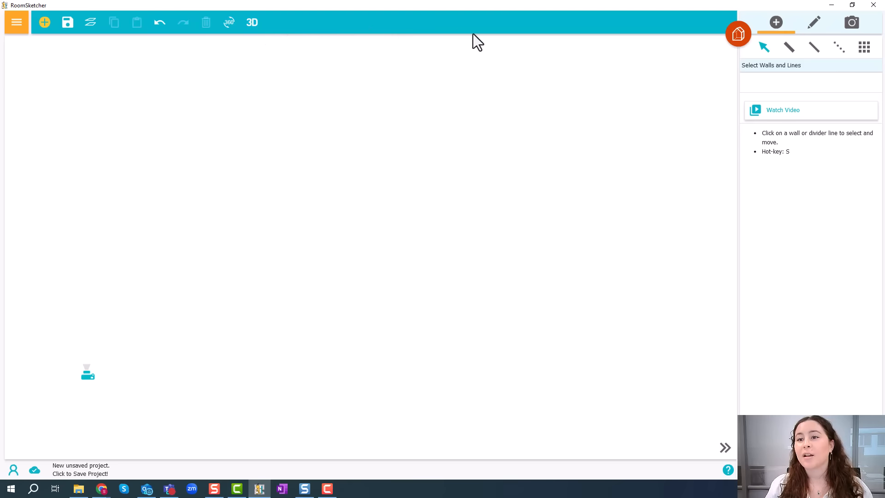
In Walls mode, draw four 3.9 in thick interior walls forming a closed rectangular room about 19'6" wide and 18' deep inside
left_click(740, 37)
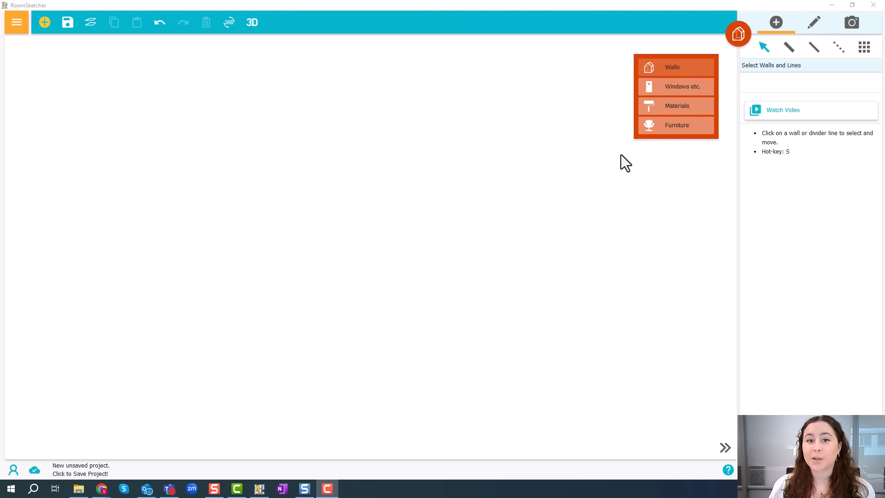
left_click(681, 67)
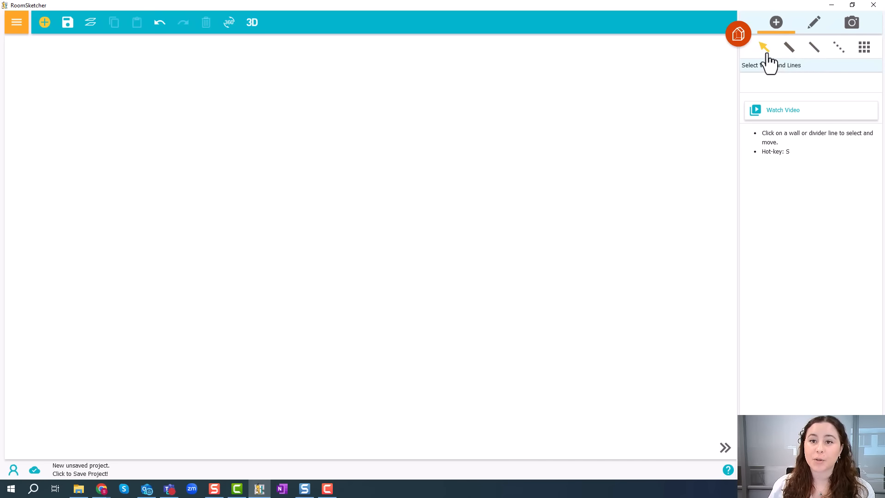
left_click(817, 55)
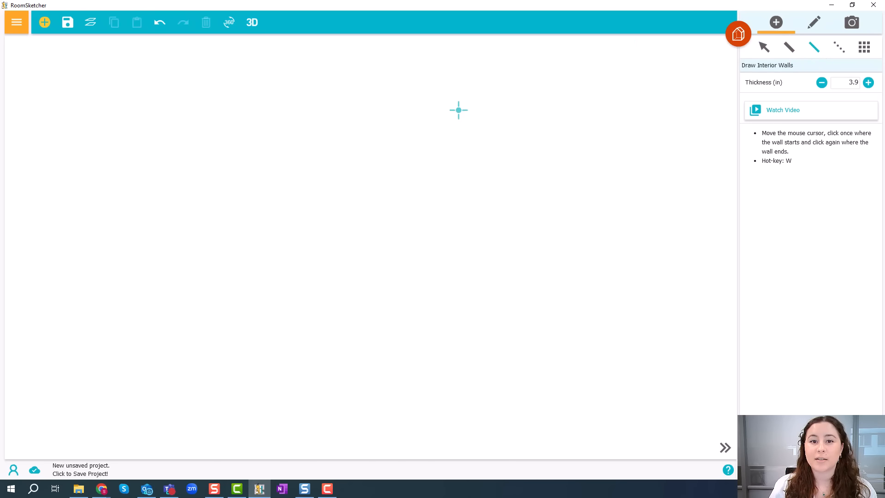
left_click(188, 112)
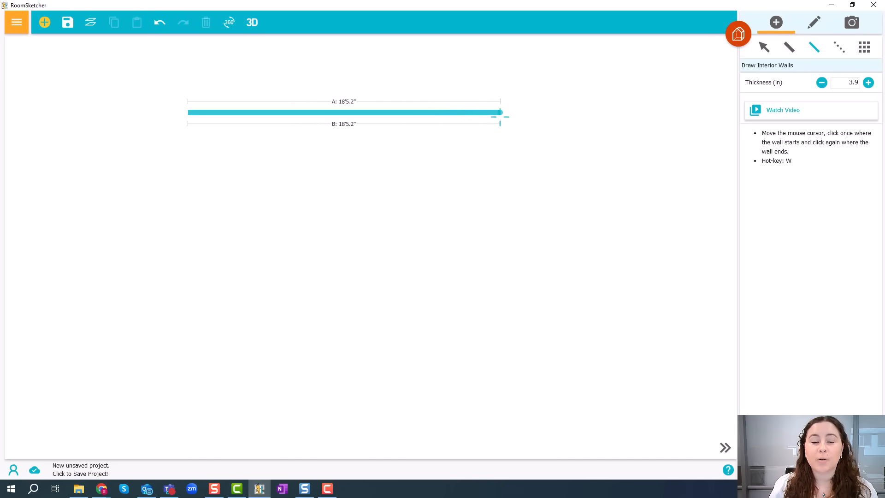
left_click(525, 112)
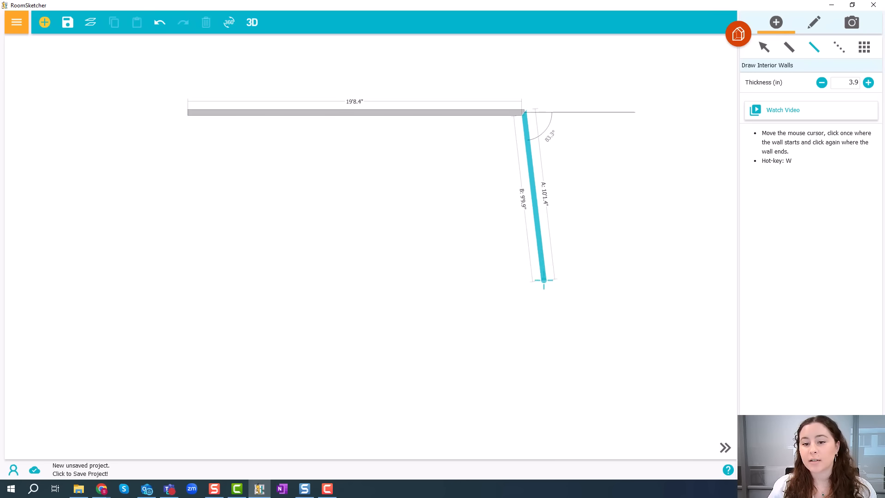
left_click(538, 421)
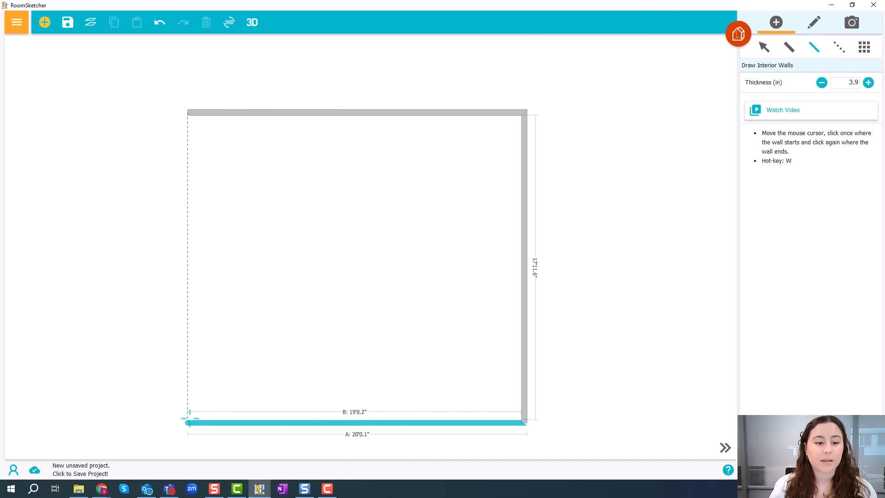
left_click(189, 422)
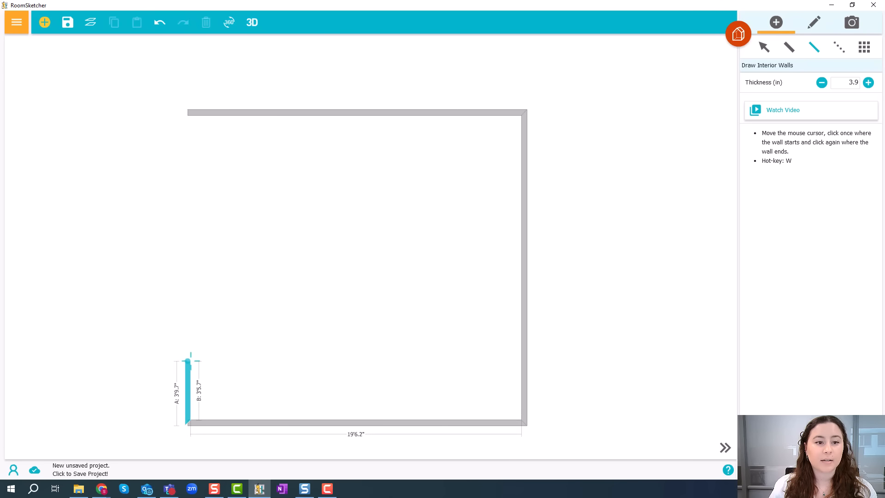
left_click(187, 112)
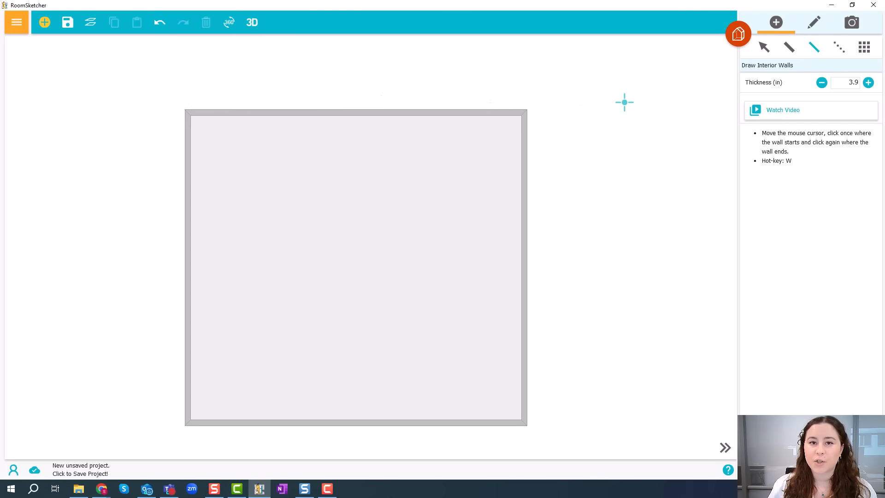
Delete the room's upper wall and undo the deletion
left_click(766, 50)
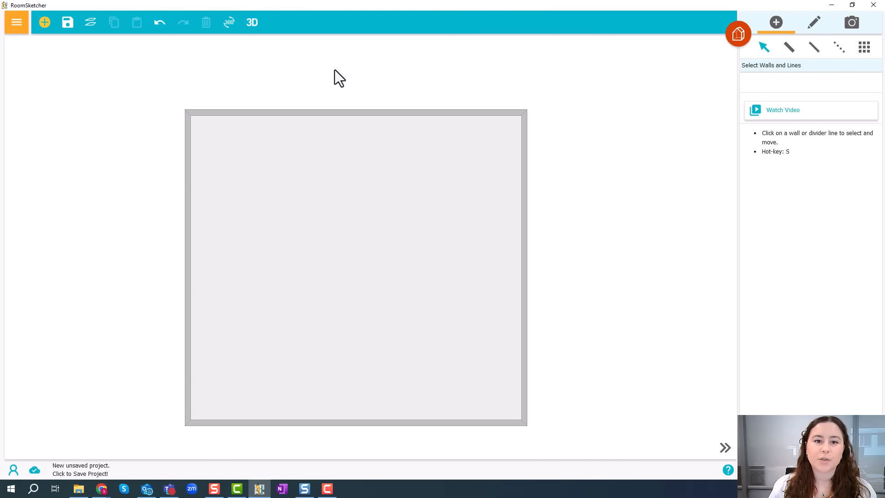
left_click(318, 122)
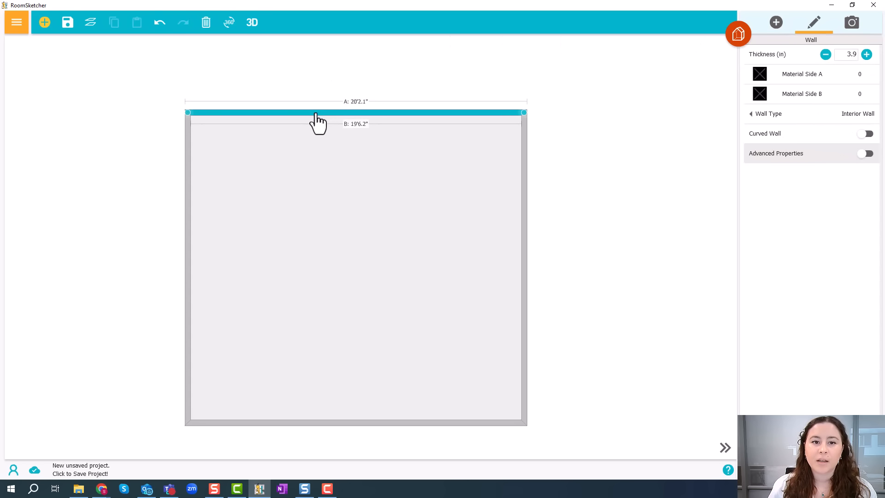
left_click(206, 28)
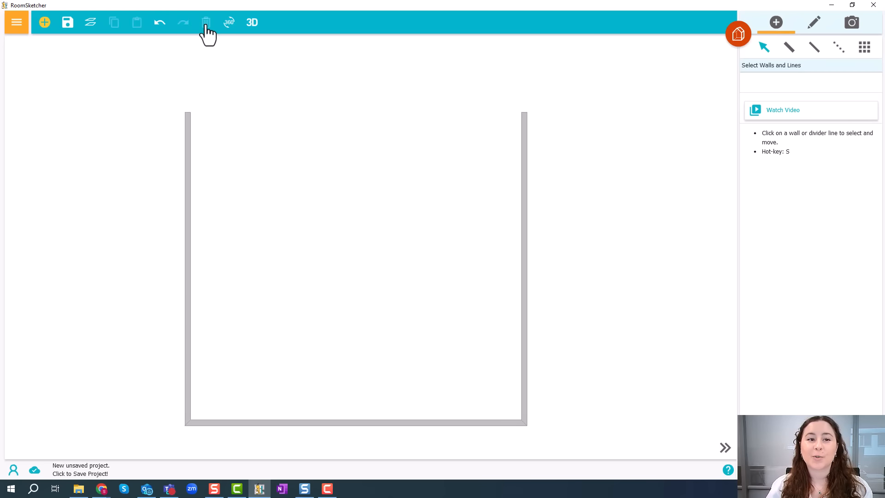
left_click(158, 24)
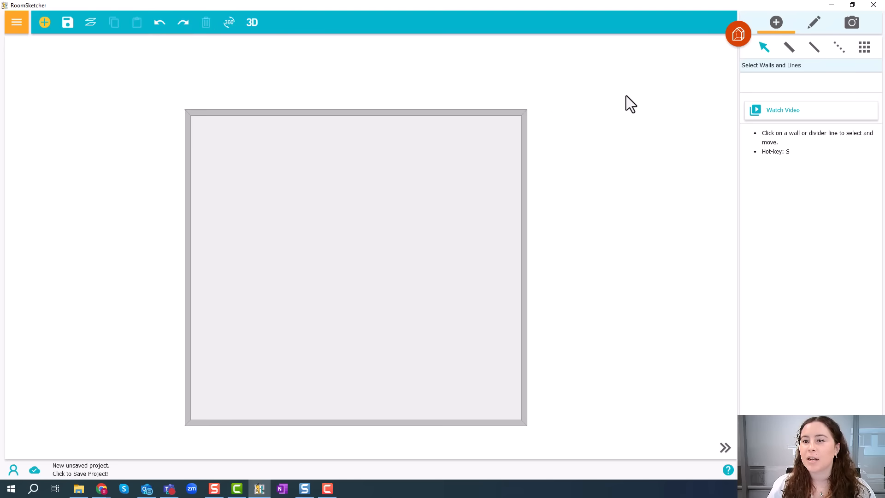
Draw a horizontal interior wall across the full room width, about 5'2" below the upper wall
left_click(814, 48)
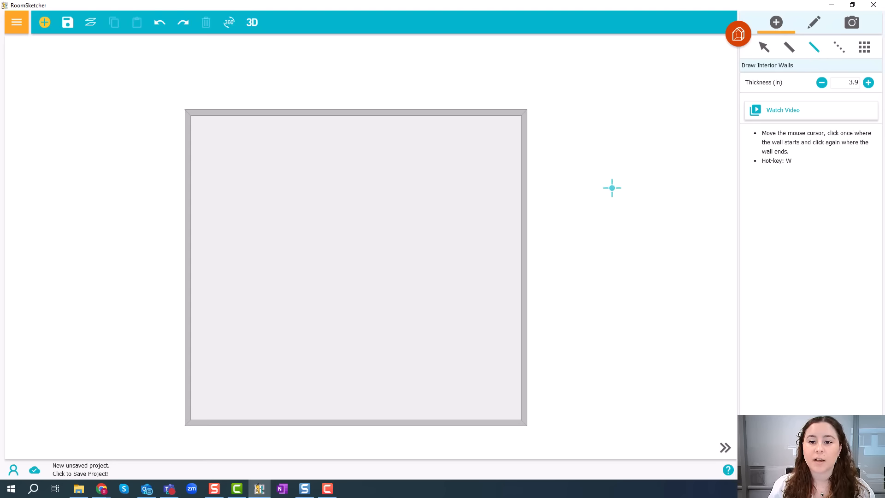
left_click(524, 205)
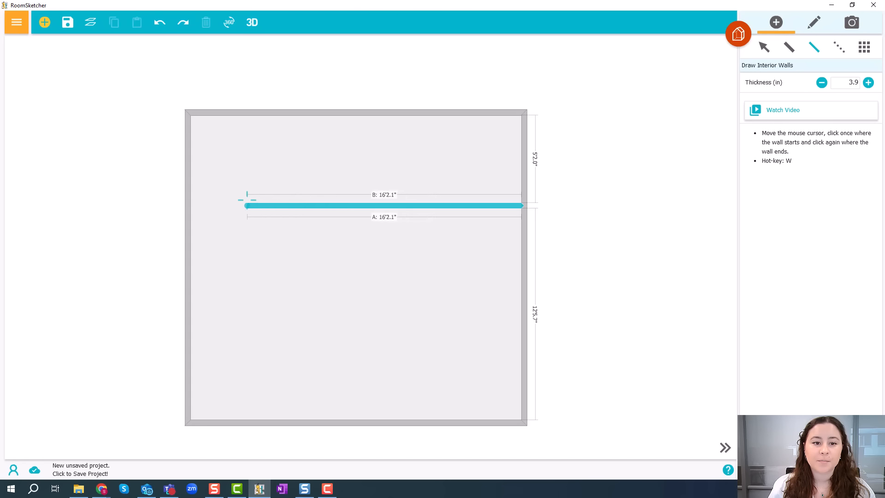
left_click(176, 195)
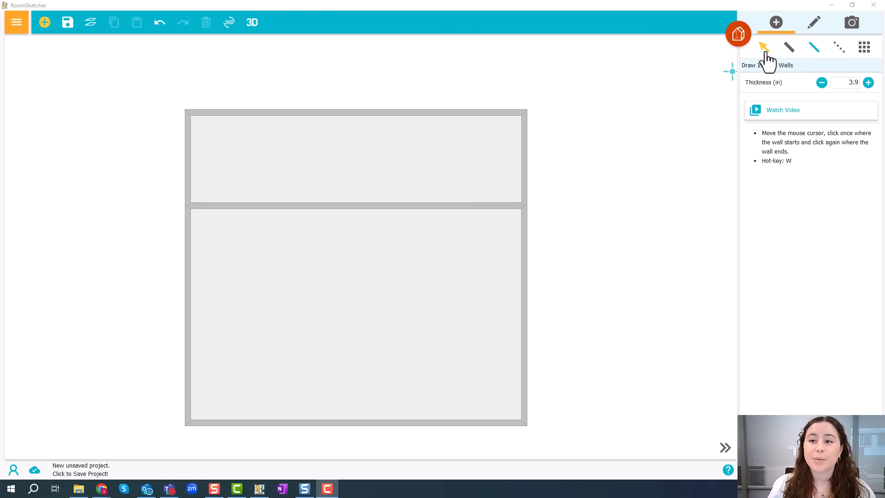
Select the upper room's zone and view the list of predefined zone names
left_click(765, 52)
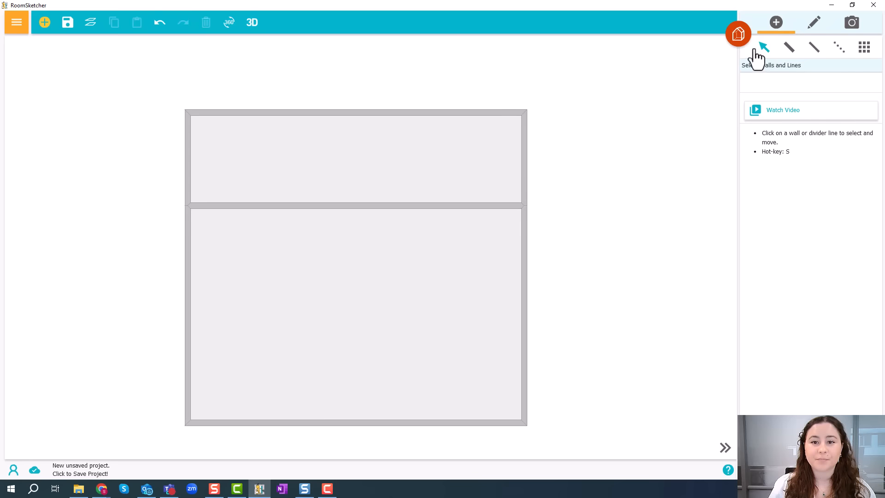
left_click(384, 177)
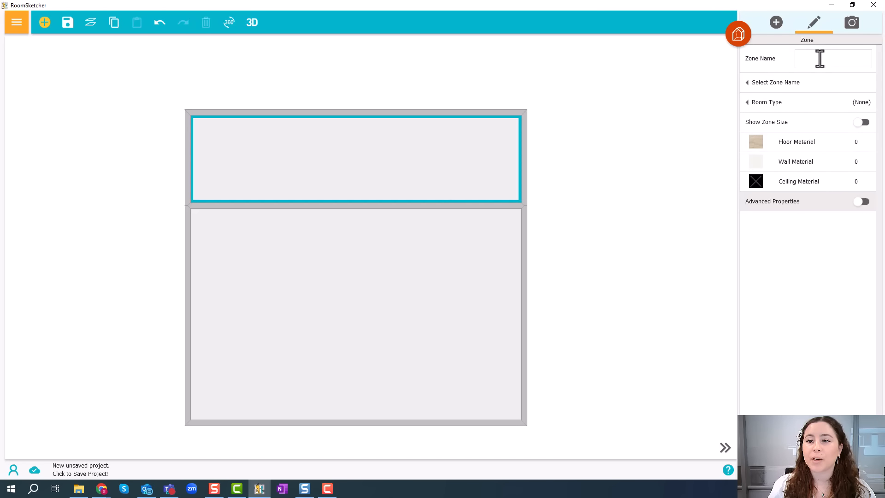
left_click(812, 93)
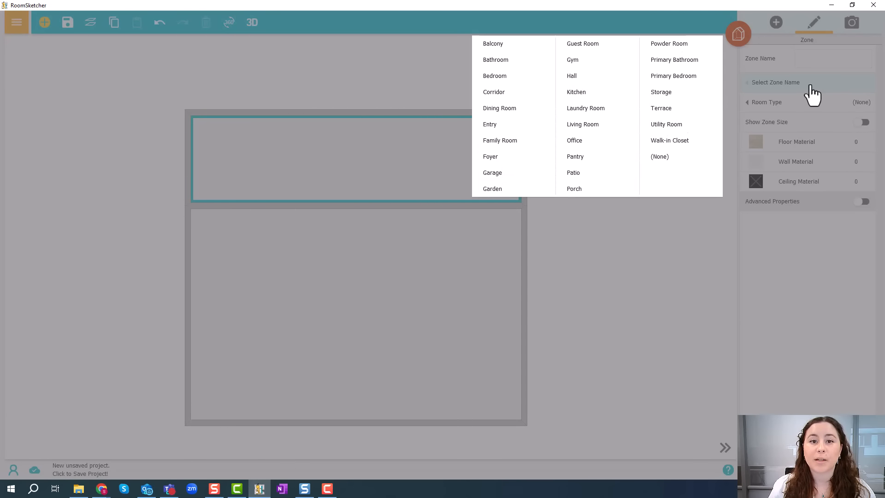
left_click(814, 93)
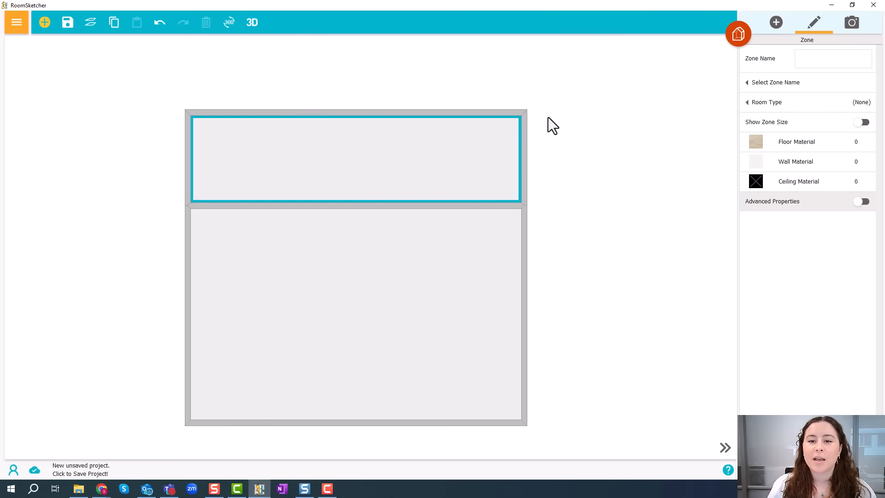
Move the upper room's outer horizontal wall upward to make that room deeper
left_click(525, 147)
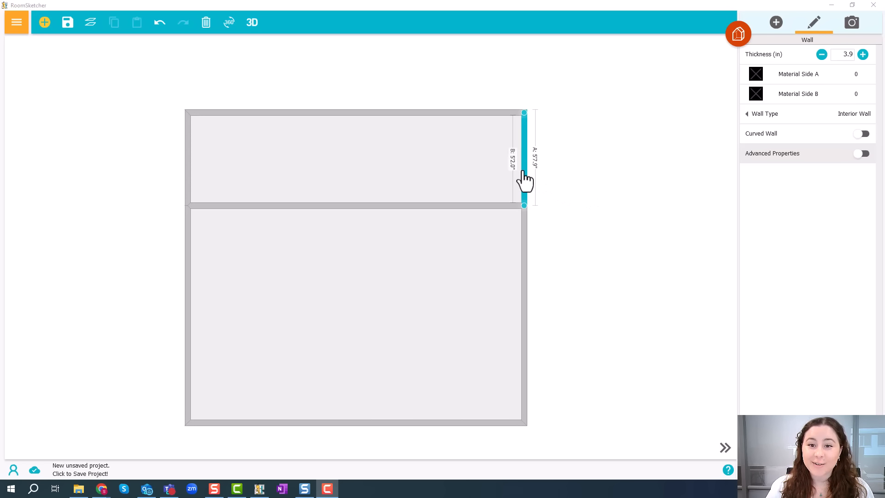
scroll(523, 170, "up", 5)
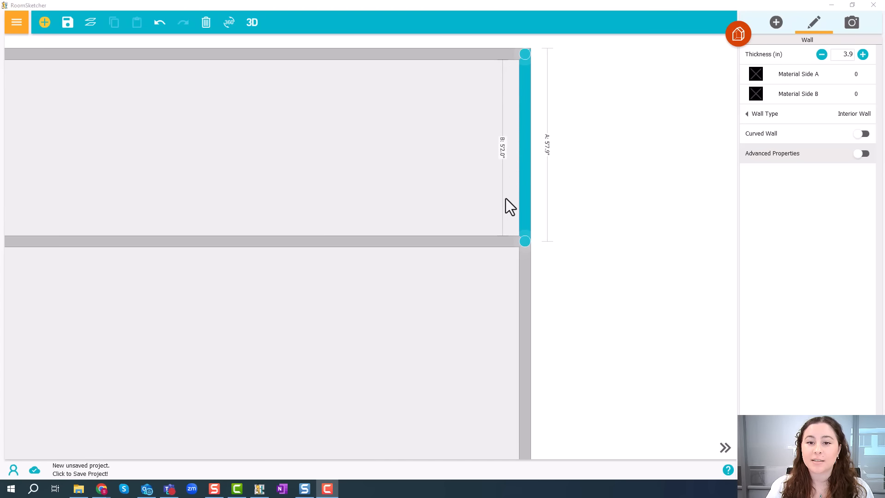
scroll(511, 184, "down", 2)
scroll(510, 183, "down", 2)
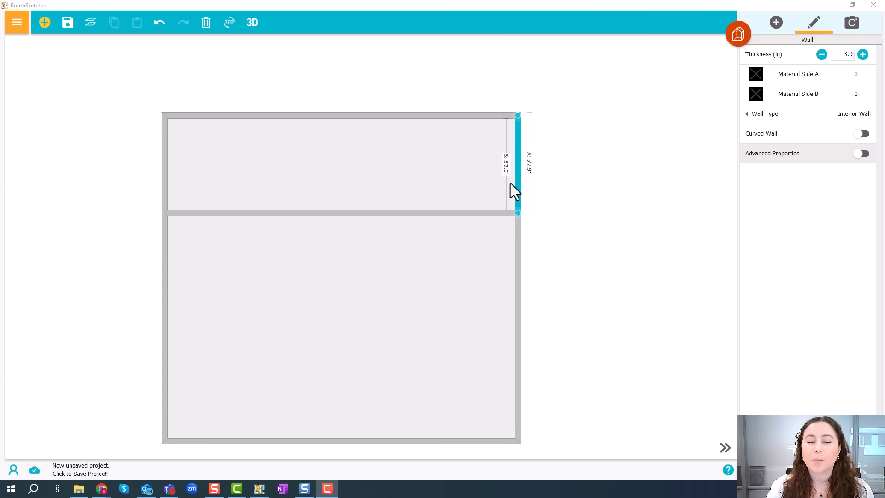
left_click_drag(566, 231, 613, 206)
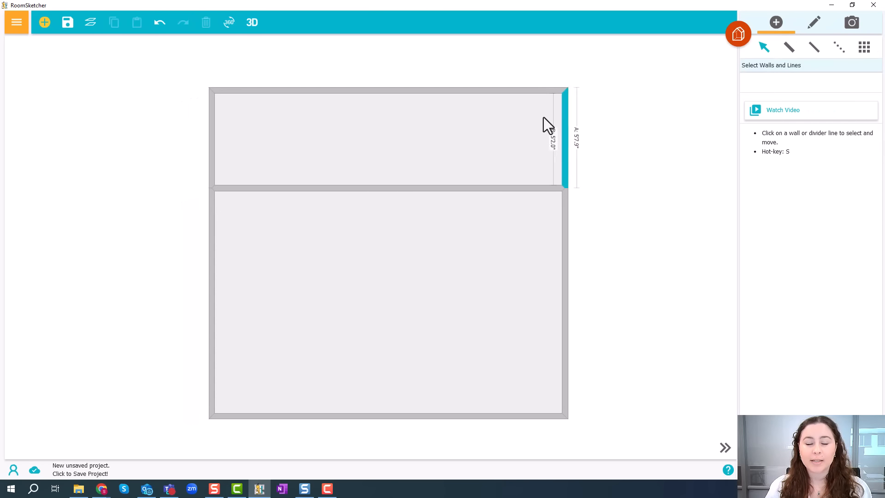
left_click_drag(457, 93, 458, 68)
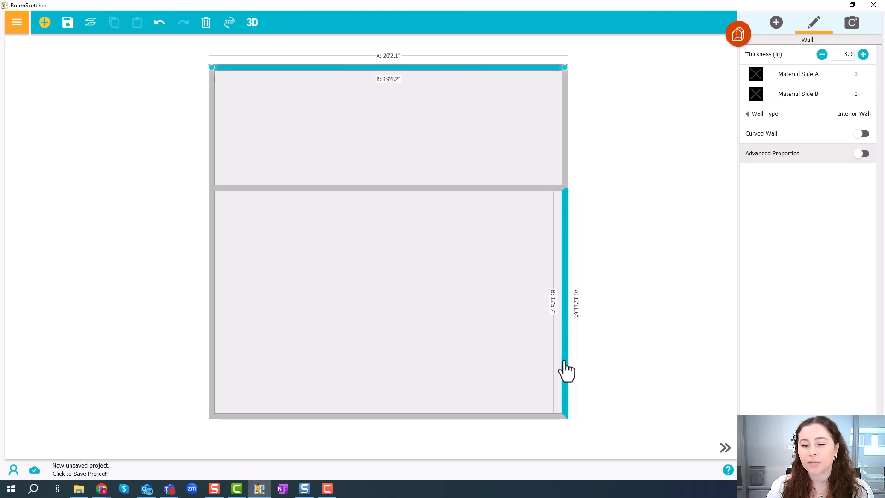
Select the lower end of the lower room's right wall and examine its wall length settings
left_click(565, 393)
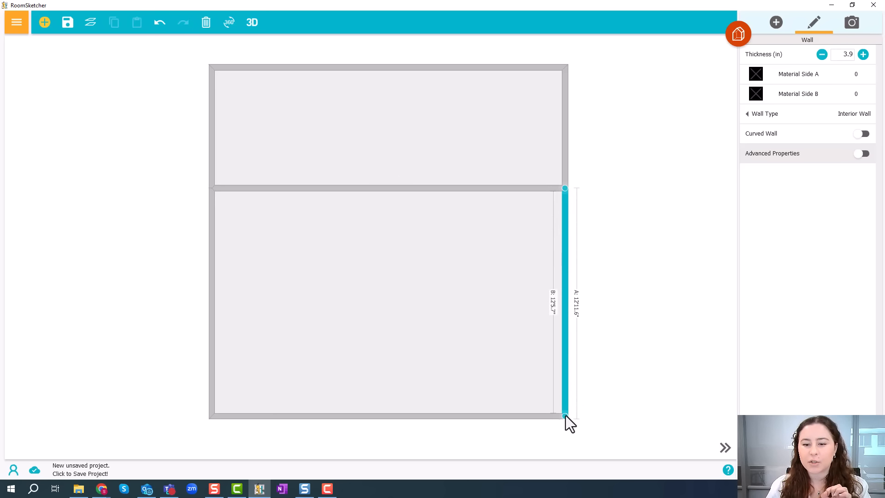
scroll(566, 417, "up", 5)
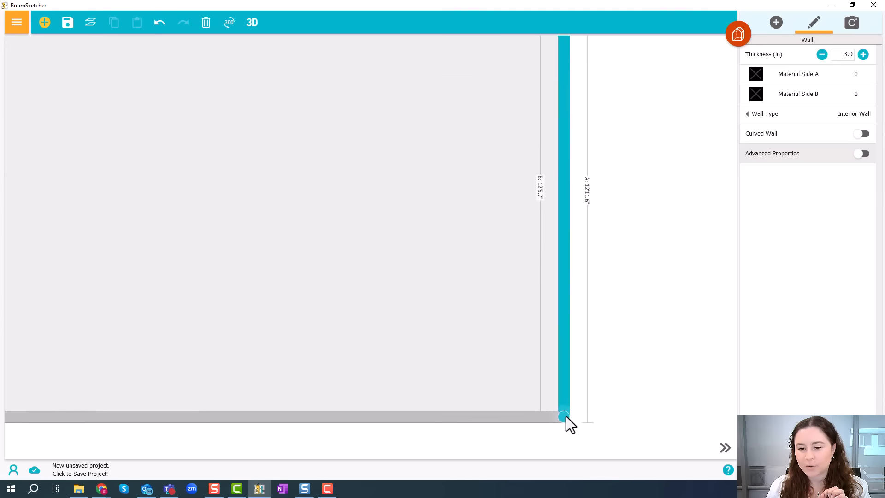
scroll(566, 416, "up", 2)
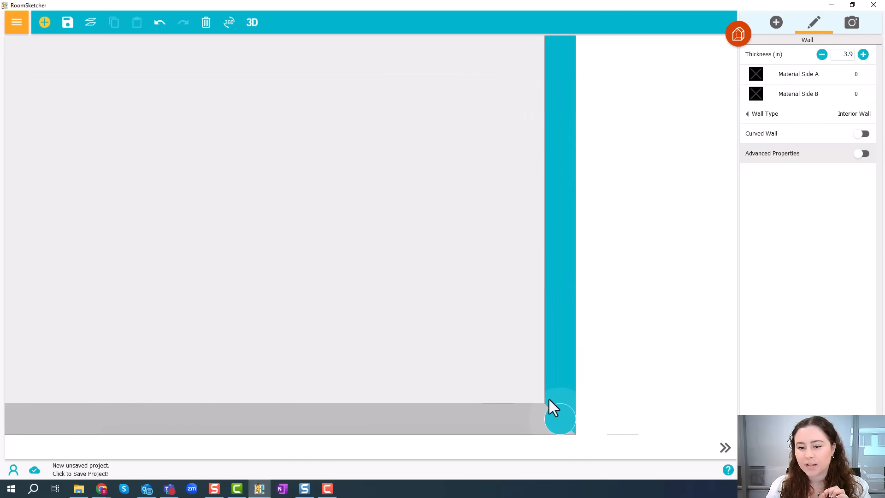
left_click(560, 419)
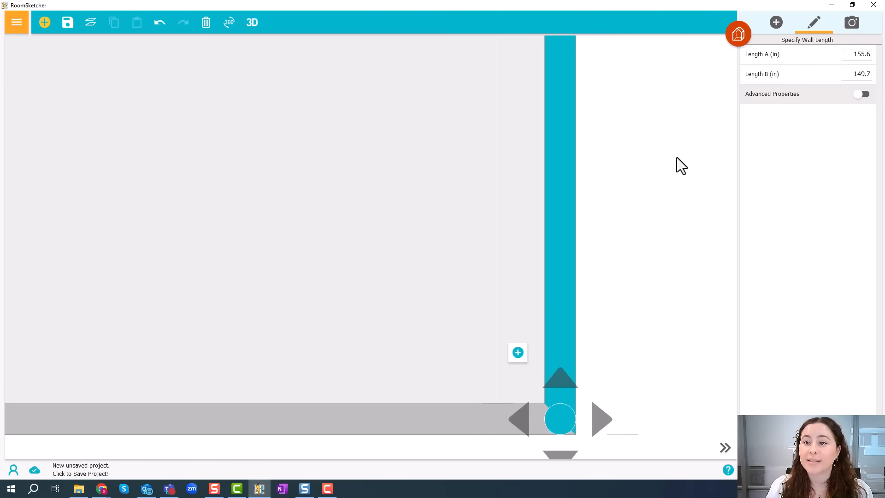
scroll(676, 157, "down", 5)
scroll(687, 81, "down", 1)
left_click_drag(687, 80, 598, 342)
scroll(695, 198, "down", 3)
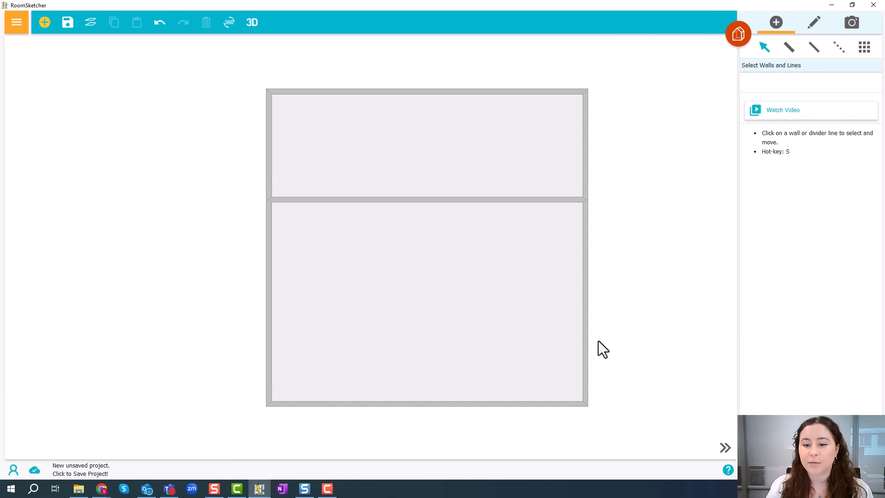
Set Length B of the lower room's right wall to 170 in, adjusting it from its lower end
left_click(586, 353)
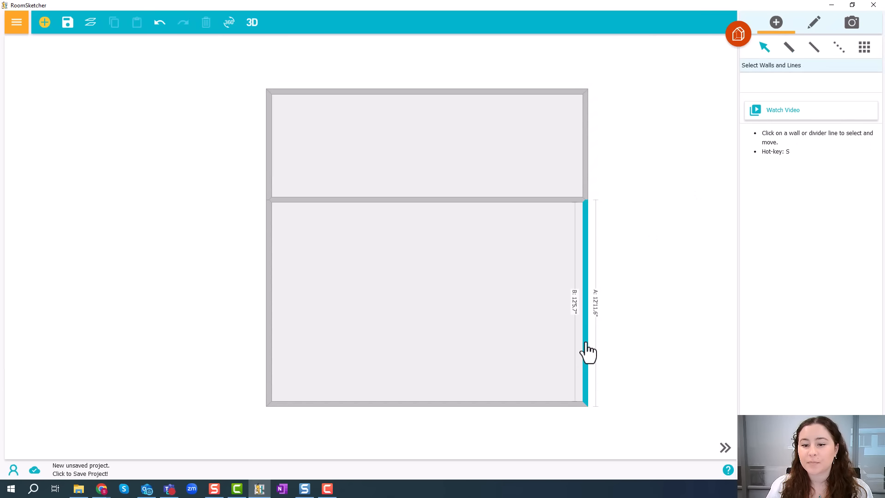
left_click(586, 404)
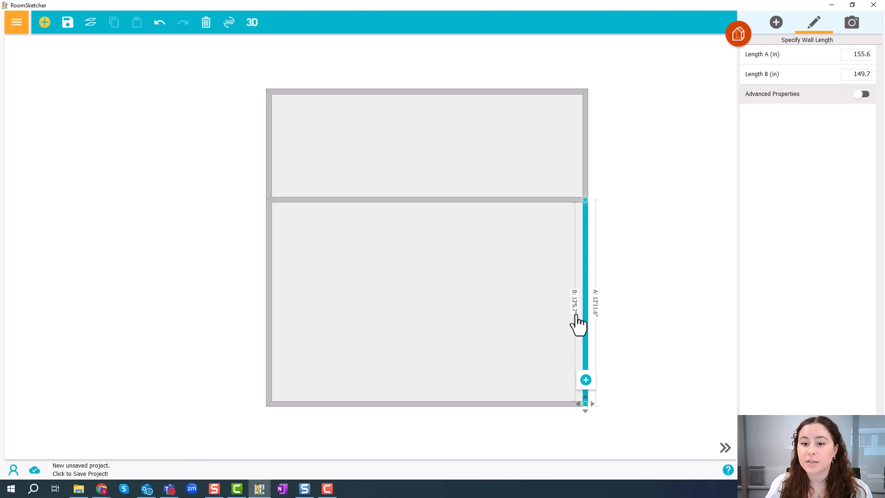
left_click(860, 75)
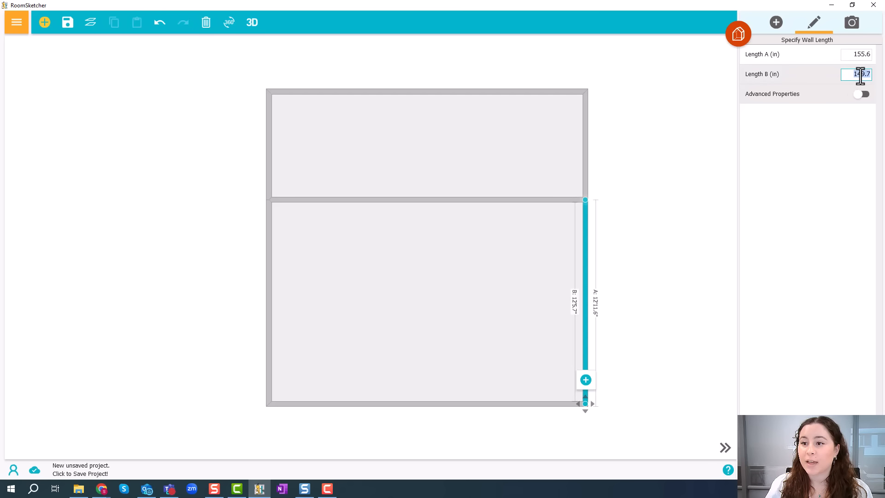
type("170")
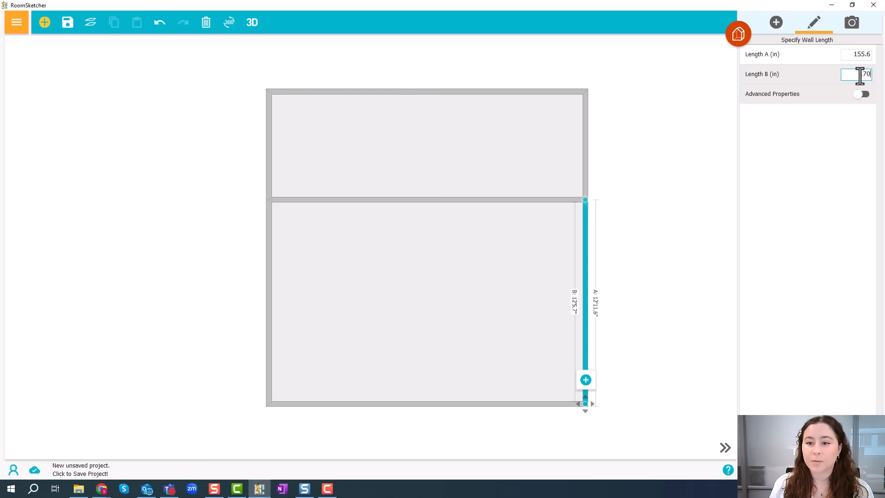
key("Return")
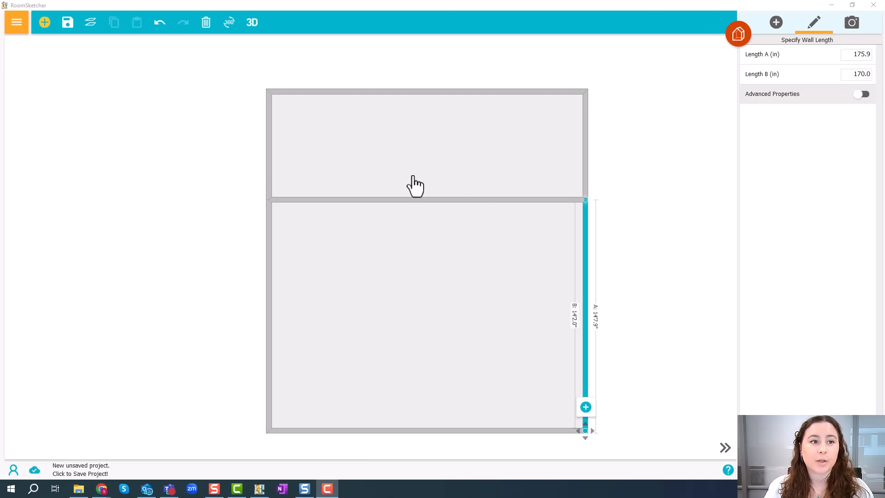
Save the project under the name 22nd Street
left_click(67, 29)
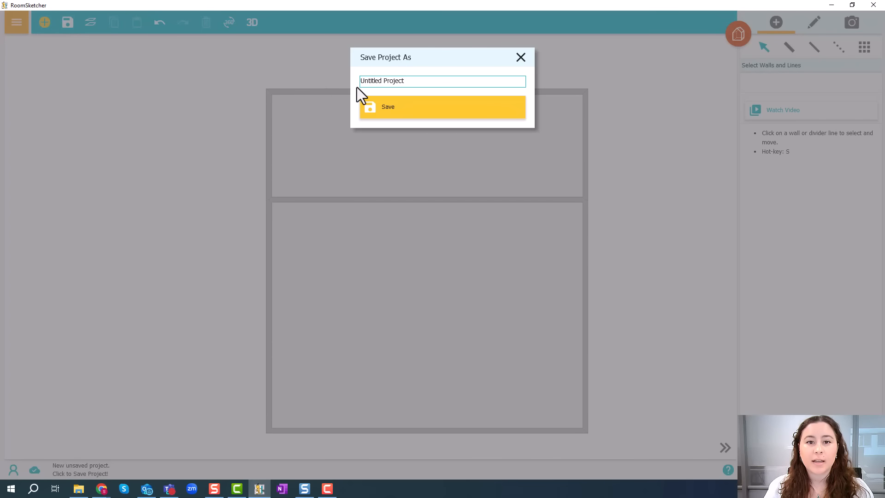
left_click_drag(417, 82, 355, 81)
left_click(401, 81)
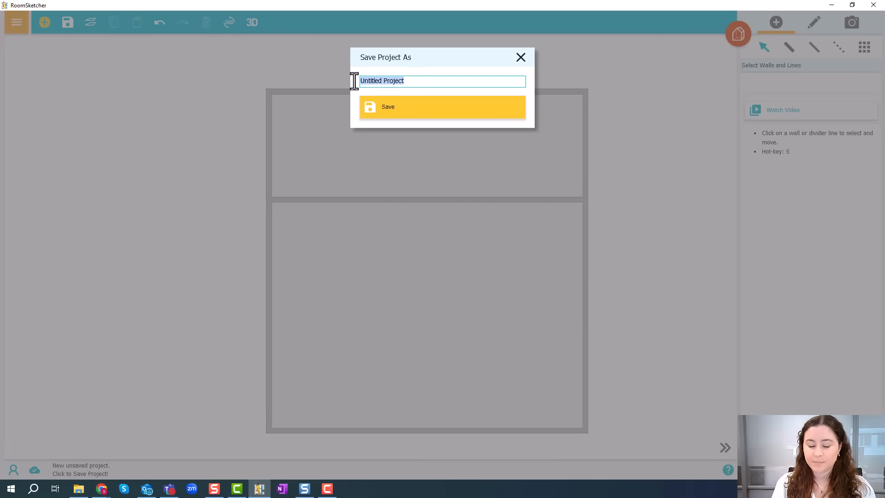
key("BackSpace")
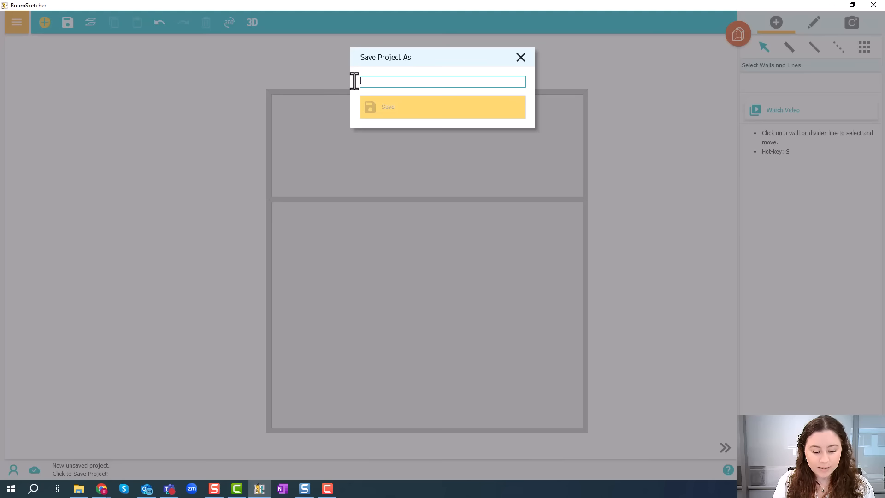
type("22nd St")
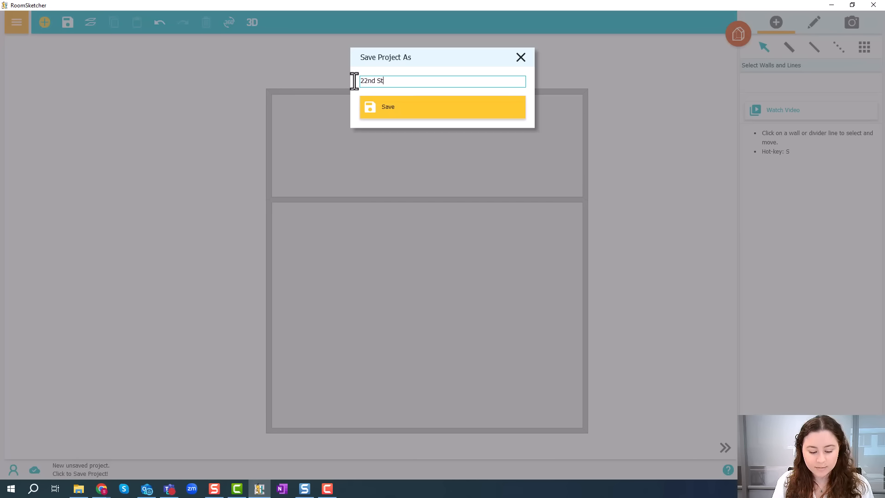
type("reet")
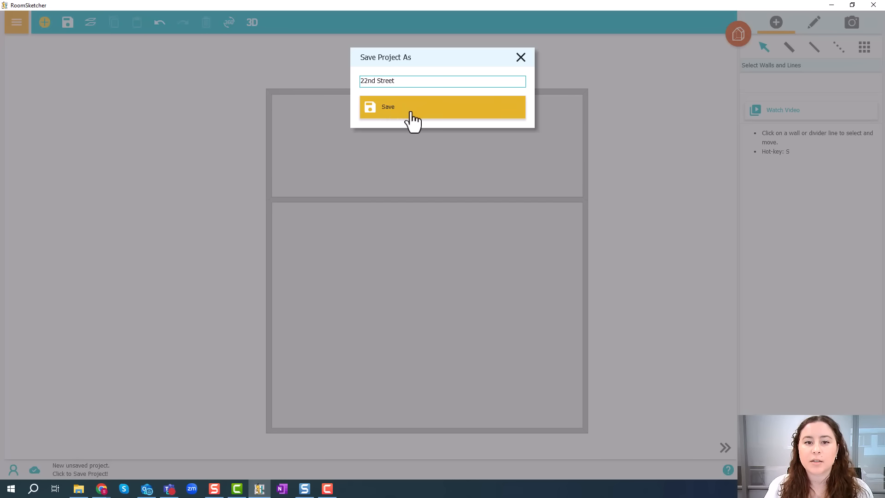
left_click(412, 122)
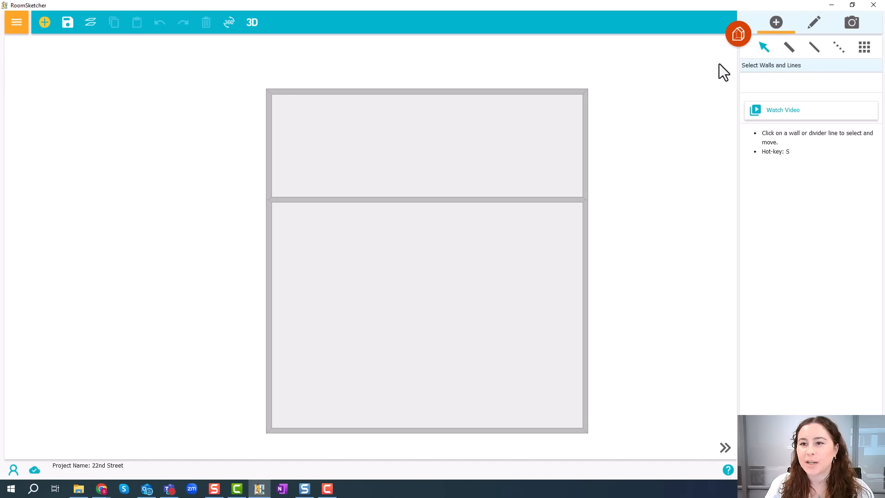
Switch to windows and doors mode, search the library for "french" and filter it to French Glass Door
left_click(738, 37)
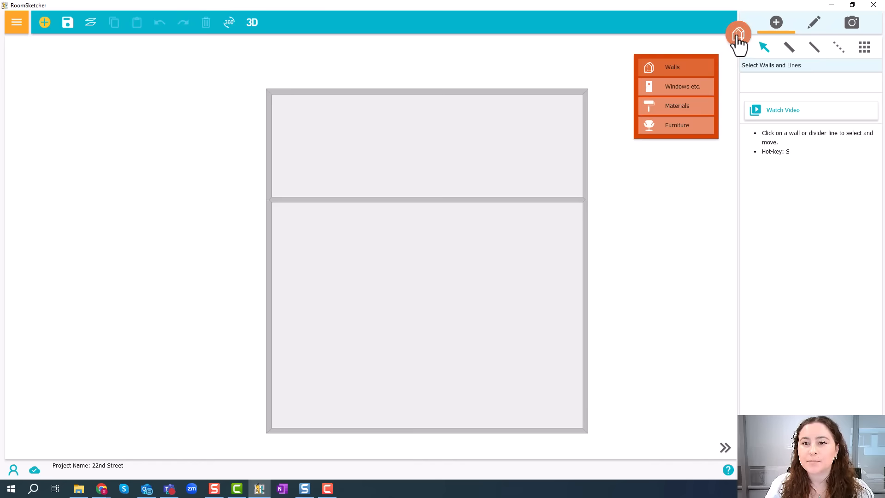
left_click(703, 90)
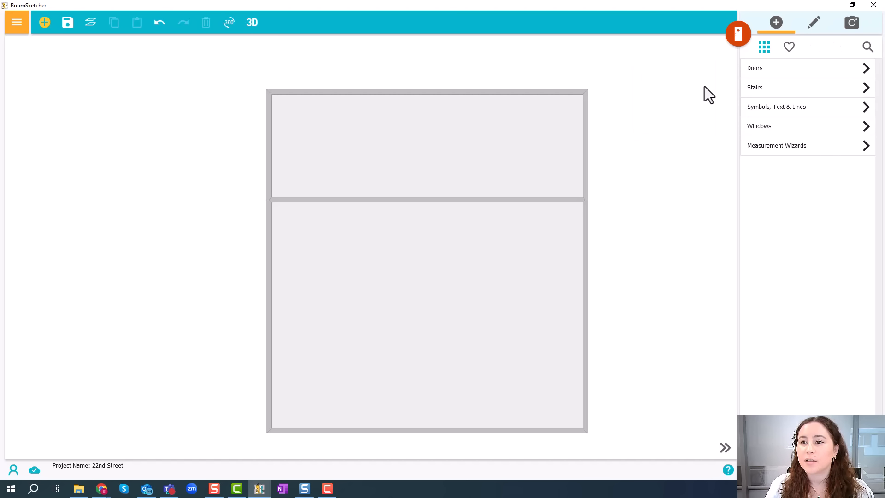
left_click(789, 79)
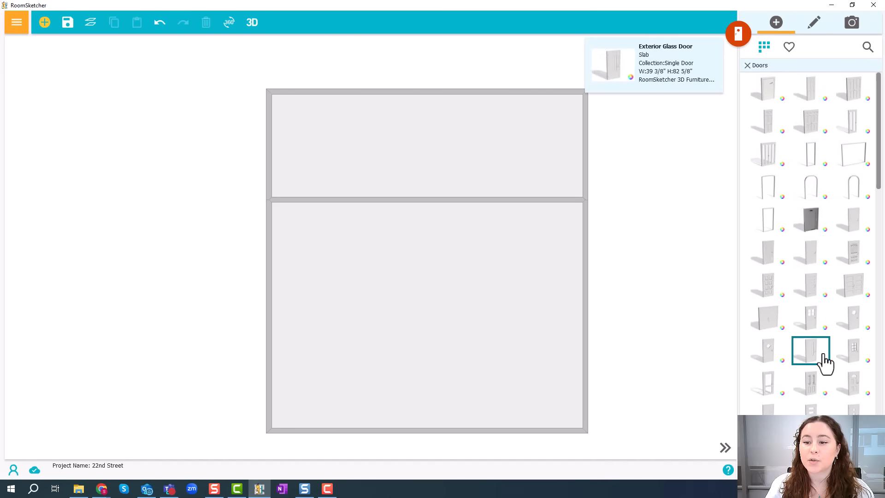
left_click(867, 48)
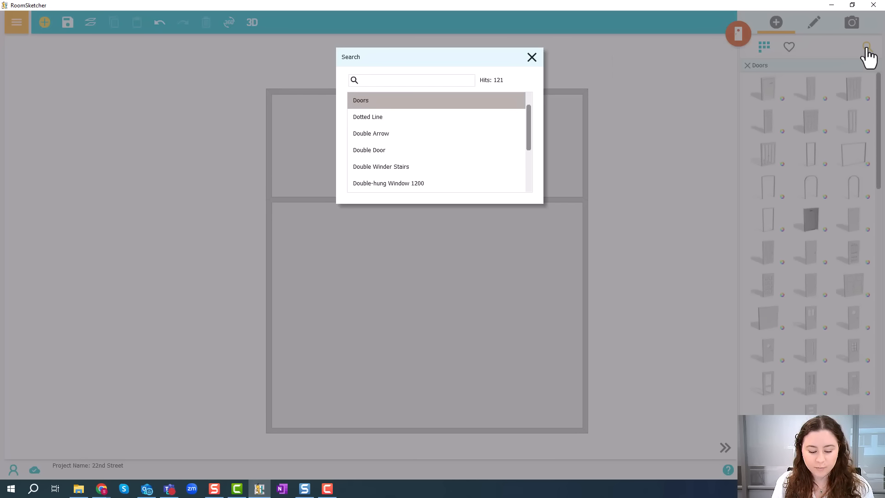
type("french")
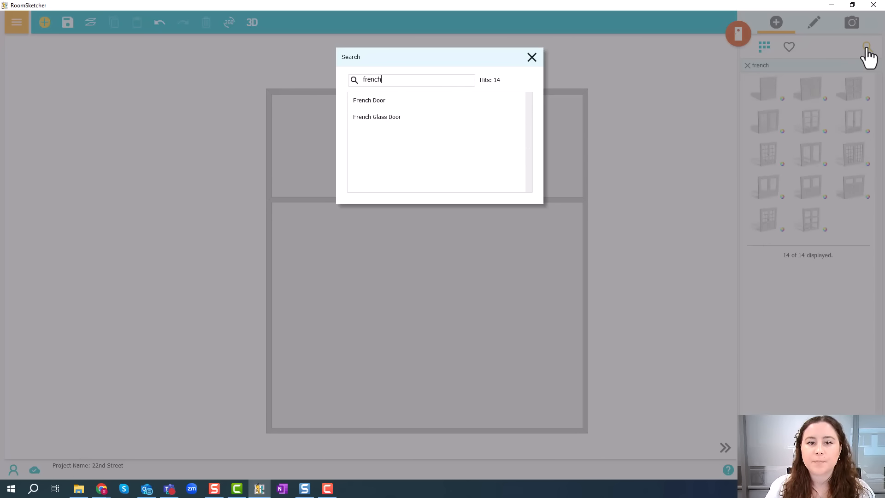
left_click(361, 121)
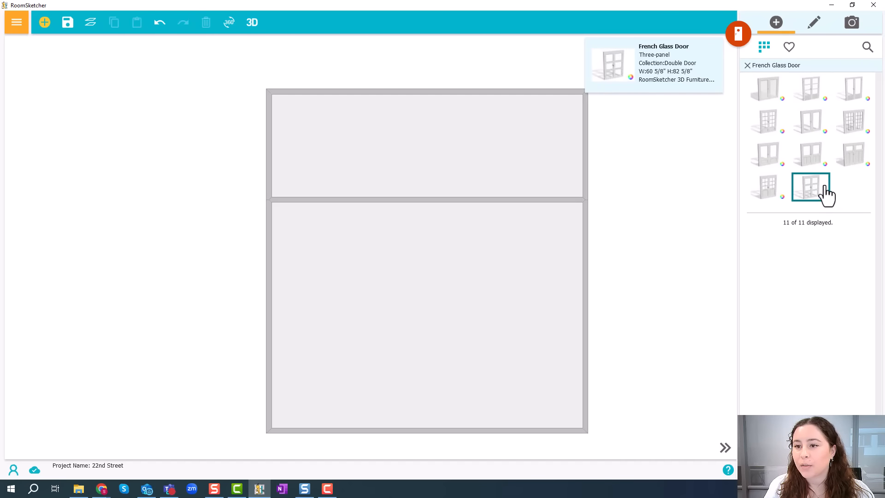
Place the 78 3/4" wide one-panel French Glass Door midway along the interior wall and flip it to open into the lower room
left_click(852, 132)
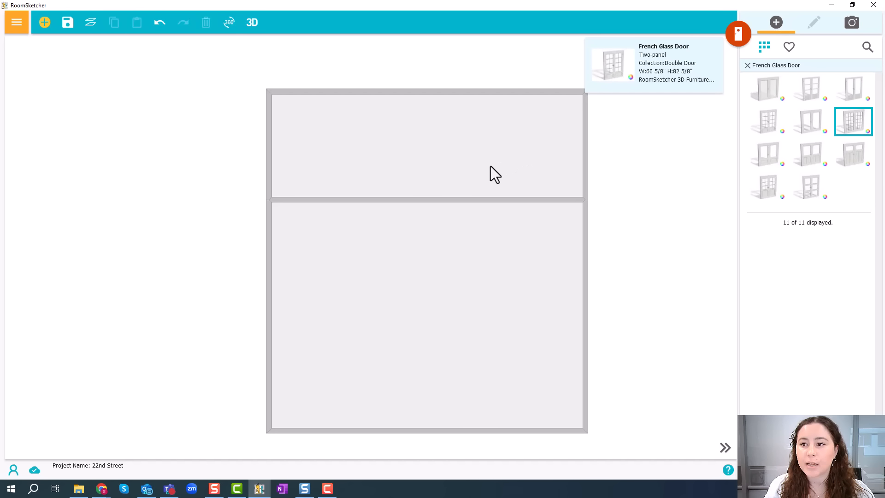
left_click(429, 201)
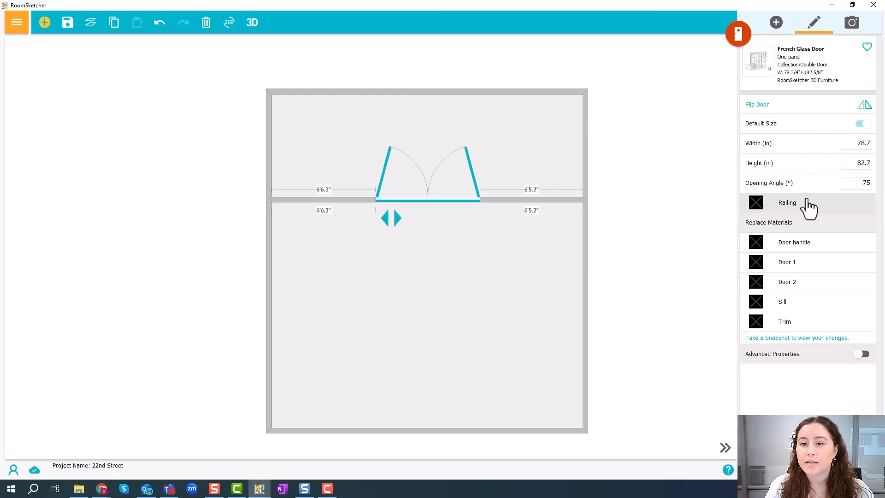
left_click(758, 113)
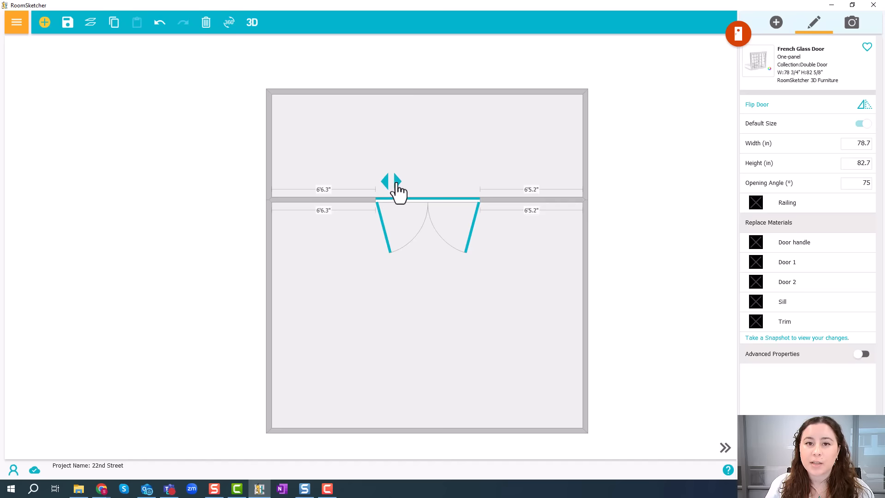
Widen the interior French door to about 79.8 in and set its opening angle to 0°
mouse_move(394, 184)
left_mouse_down()
mouse_move(417, 184)
mouse_move(391, 186)
left_mouse_up()
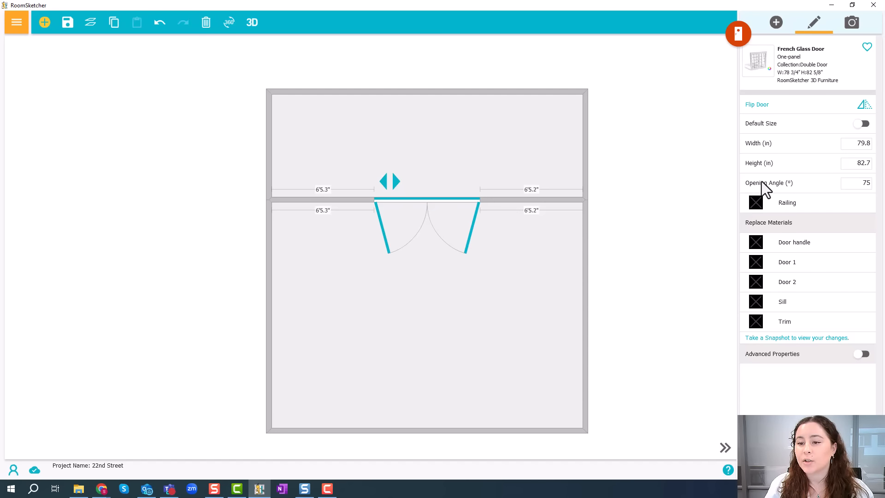
left_click(862, 184)
double_click(862, 184)
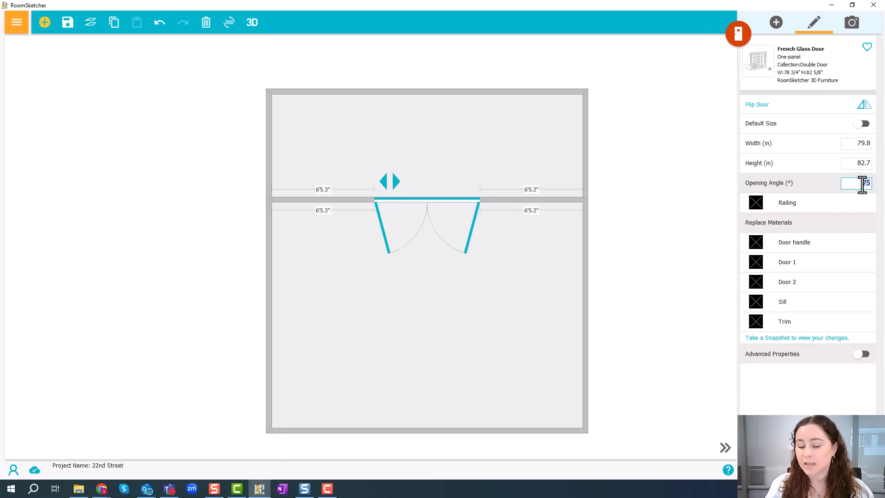
type("0")
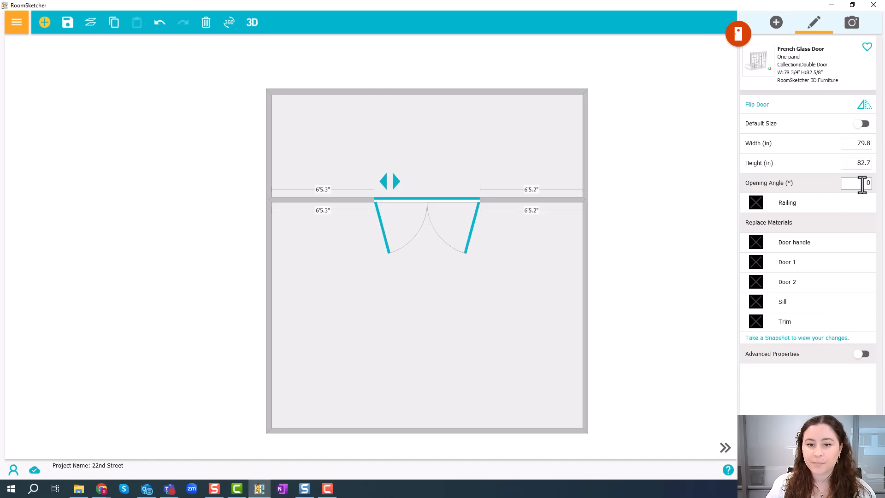
key("Return")
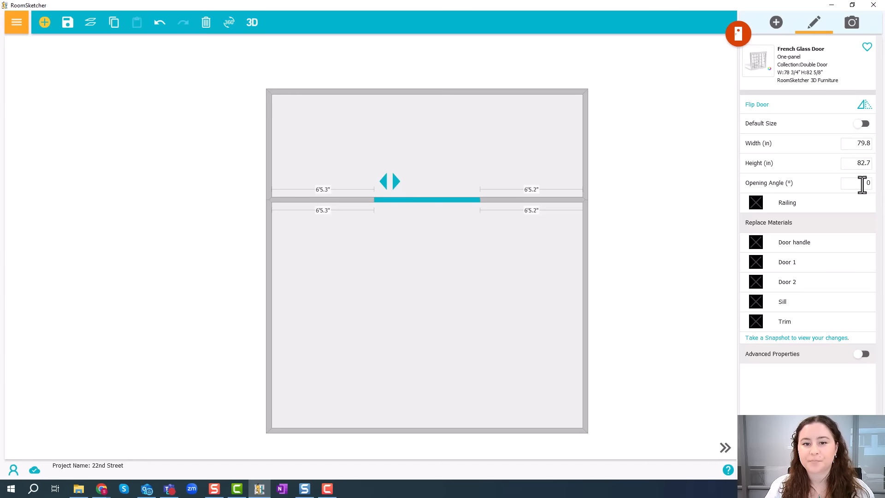
Place the 78 3/4" wide two-panel French Glass Door in the lower room's right wall and flip it to open outward
left_click(777, 25)
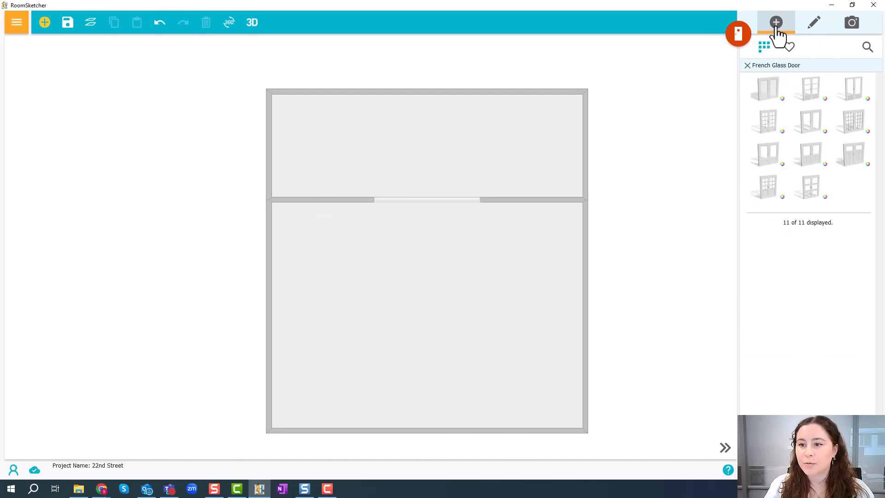
left_click(768, 166)
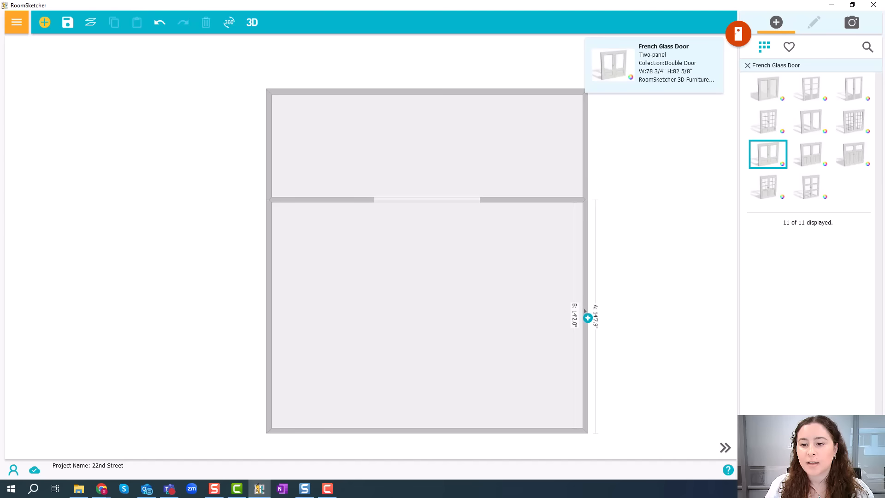
left_click(585, 311)
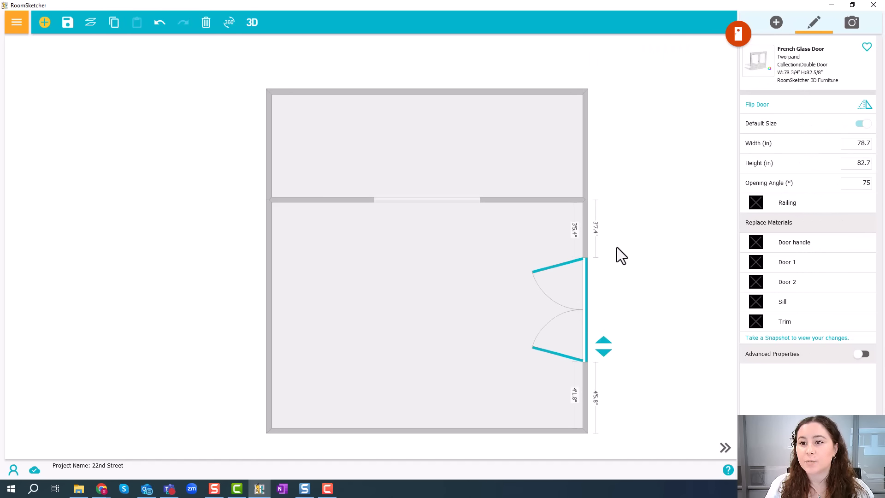
left_click(778, 107)
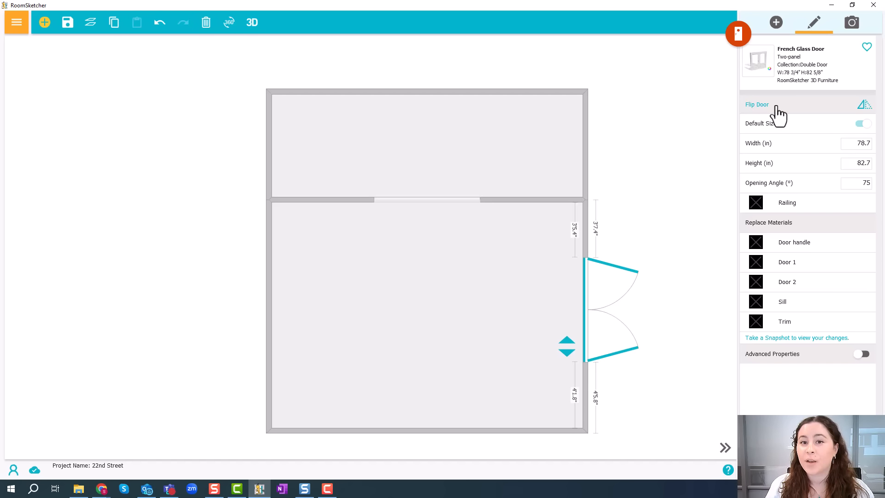
Search the windows and doors library for "interior"
left_click(778, 26)
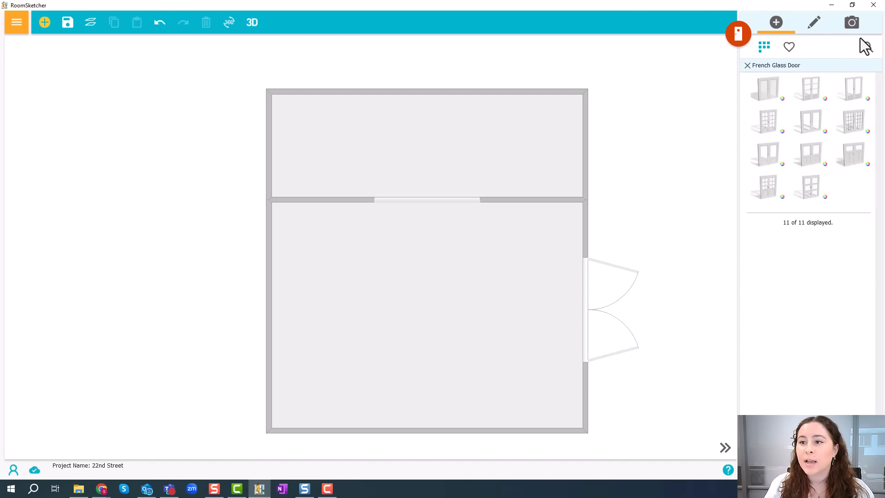
left_click(869, 48)
type("i")
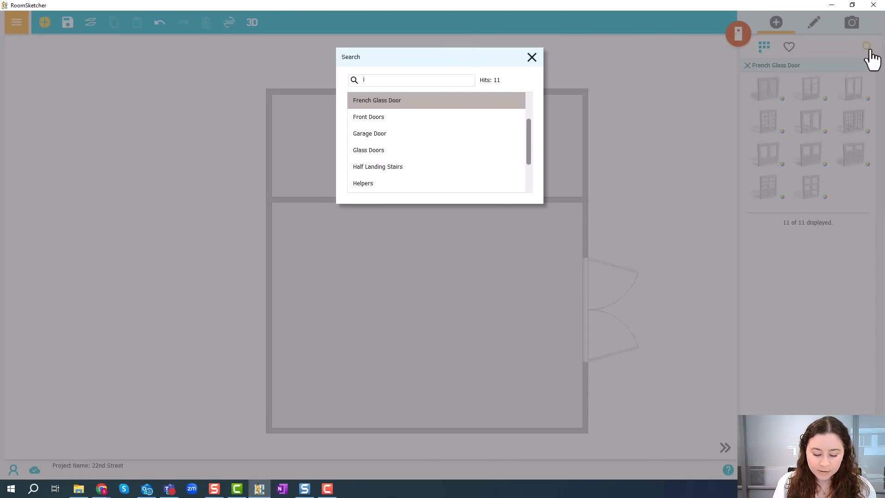
type("nterior")
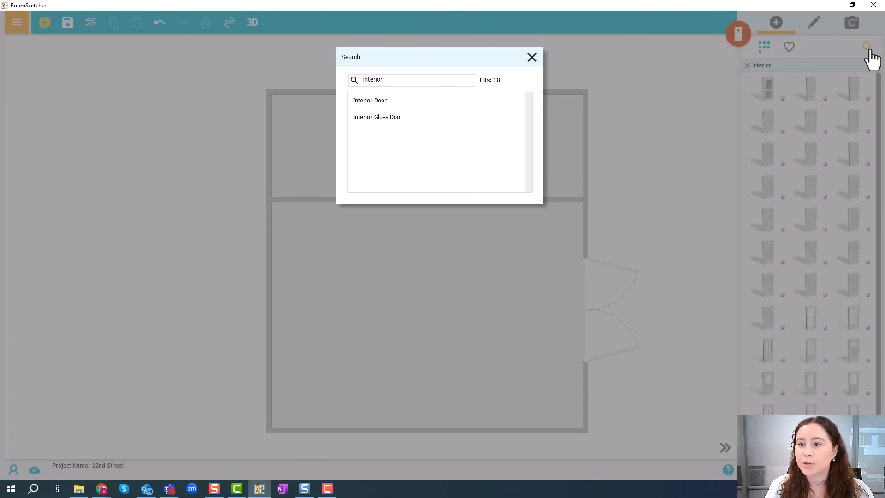
key("Return")
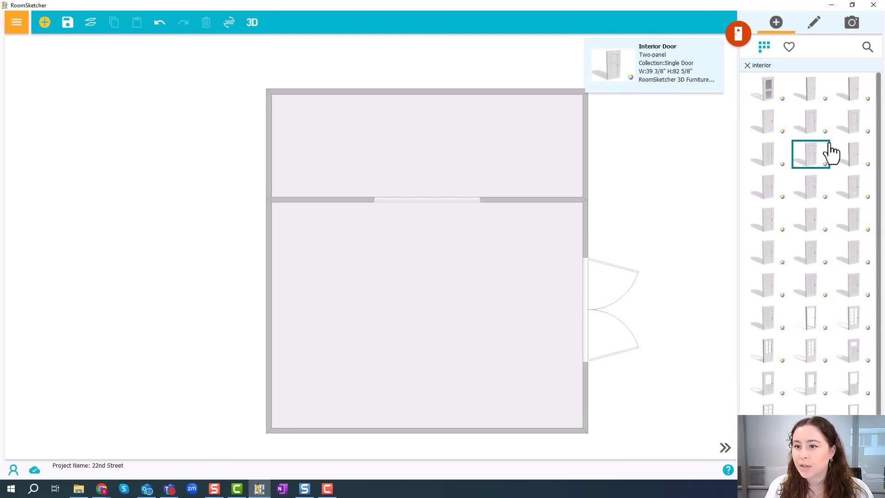
Place the 39 3/8" one-panel Interior Door near the left end of the upper room's top wall and flip it to hinge on its left side
left_click(813, 130)
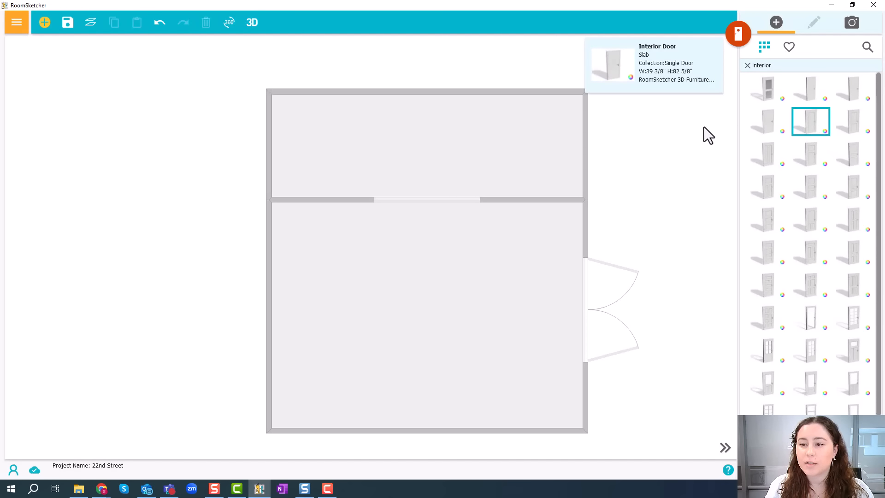
left_click(309, 94)
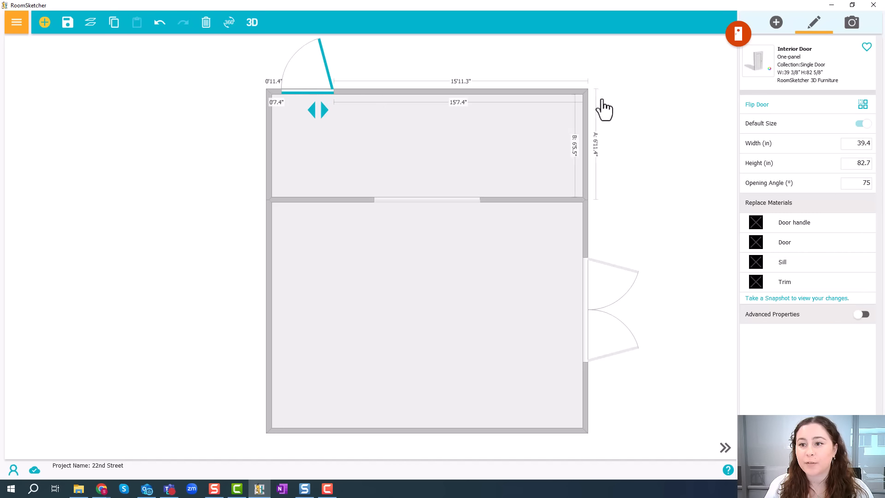
left_click(789, 105)
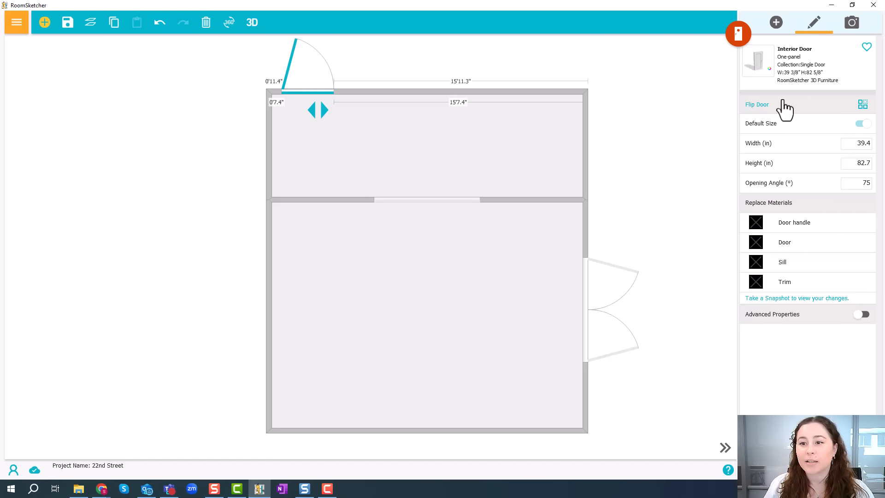
Place the 70 7/8" wide one-pane Casement Window 1200 in the lower room's bottom wall, about 5'3.5" from the left wall's inner face
left_click(777, 29)
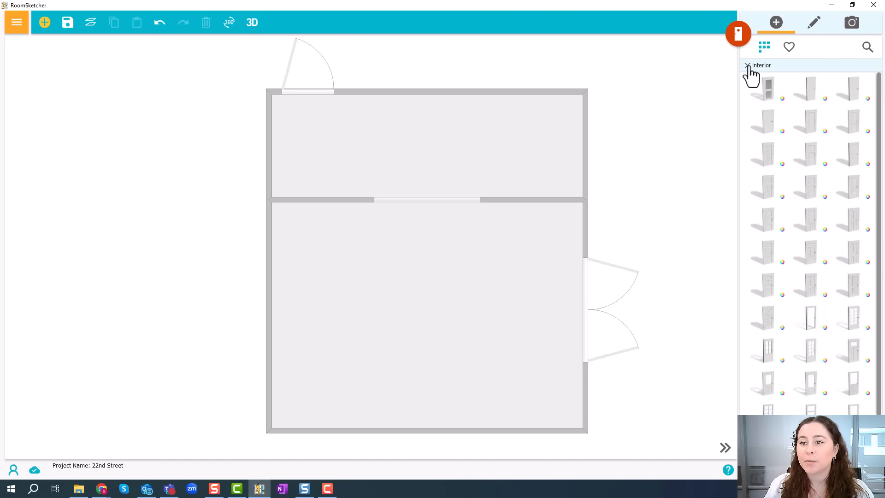
left_click(749, 66)
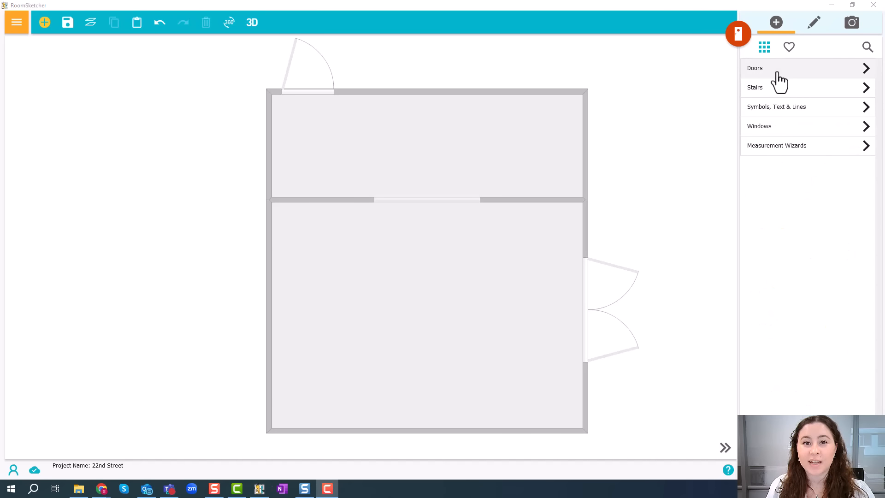
left_click(777, 131)
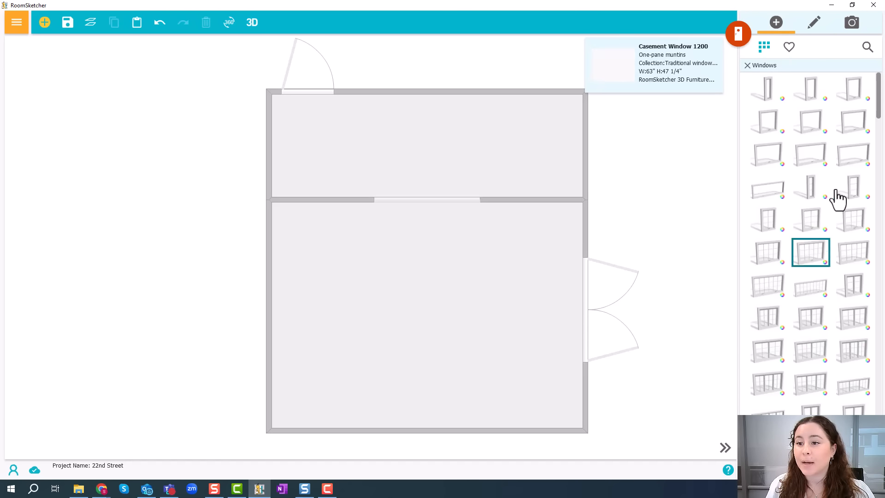
left_click(813, 163)
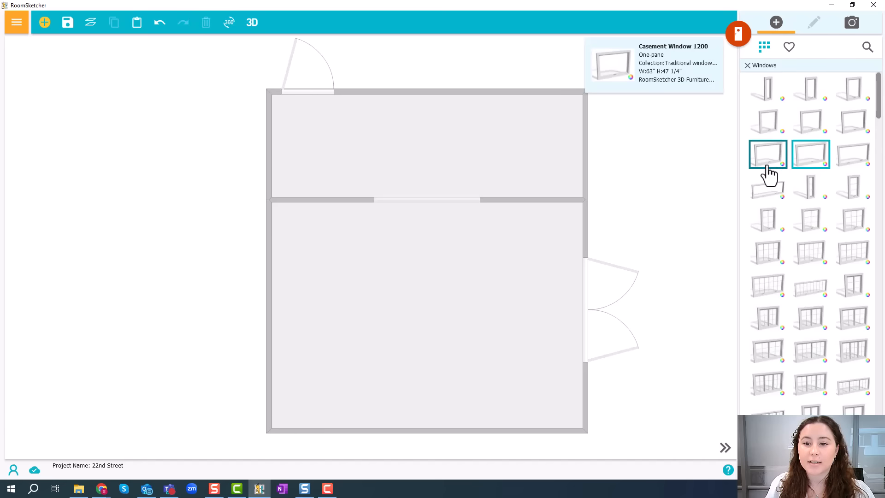
left_click(463, 419)
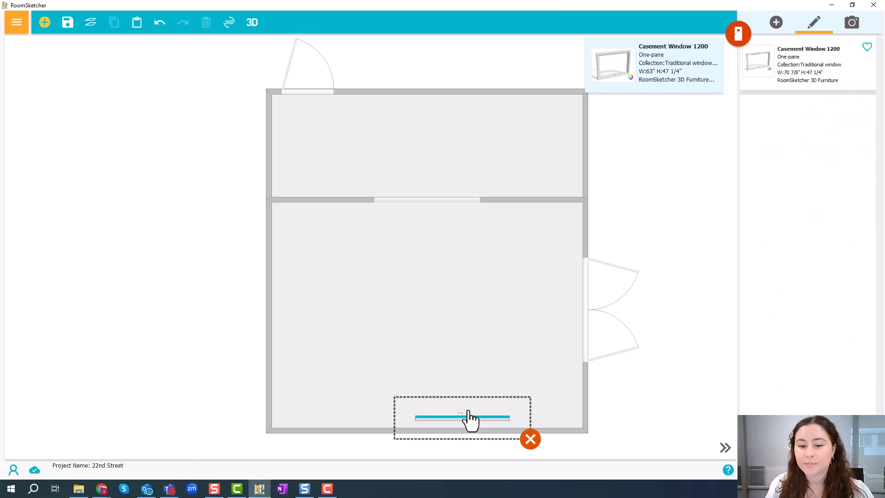
left_click_drag(481, 431, 419, 449)
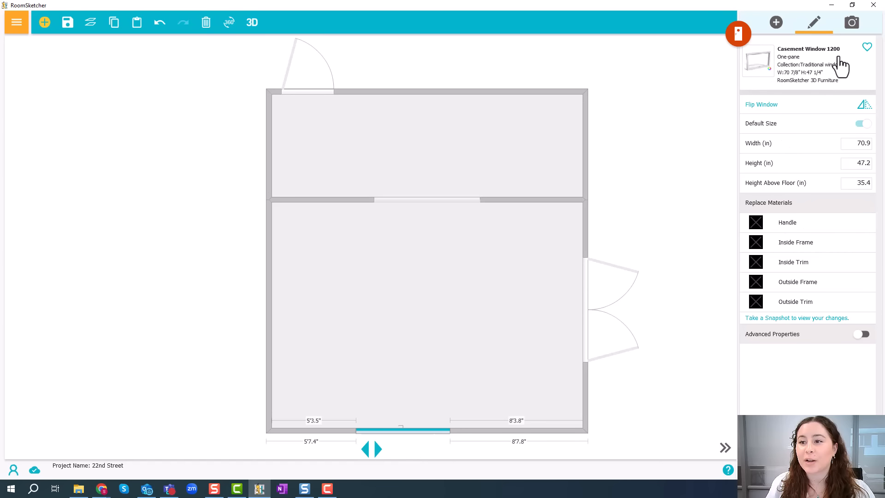
Add the casement window to the favorites, view the favorites collection and return to the windows library
left_click(867, 48)
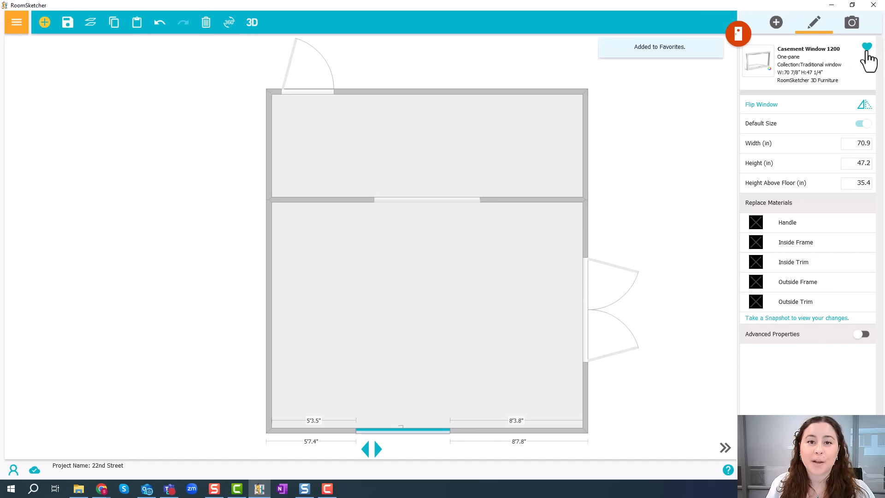
left_click(775, 28)
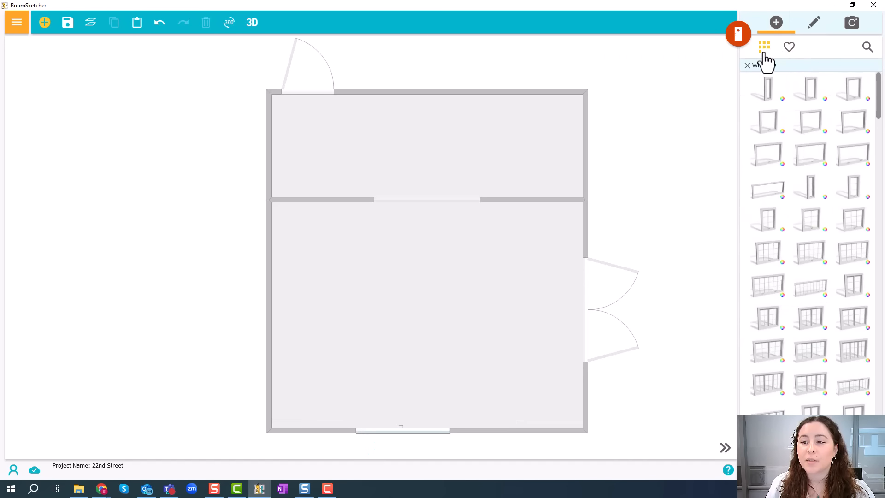
left_click(789, 48)
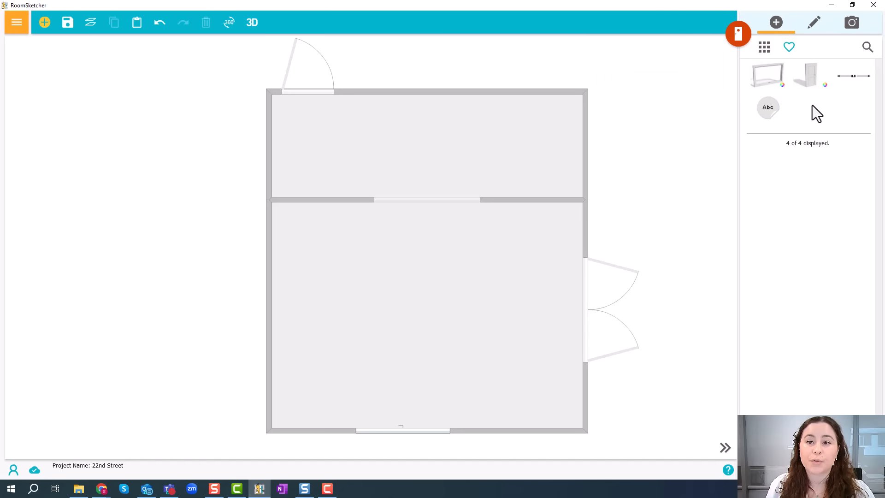
left_click(767, 50)
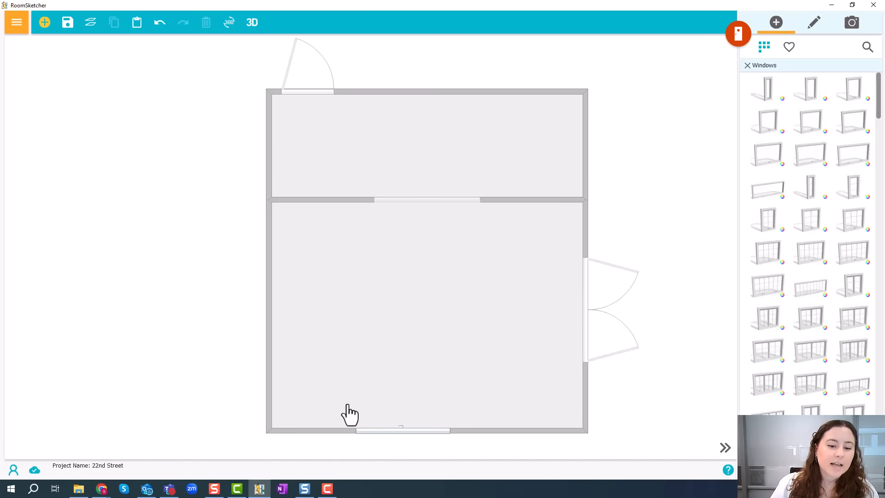
Copy the bottom wall's casement window and place the copy beside it in the same wall, about 1'11.9" from the right wall
left_click(366, 432)
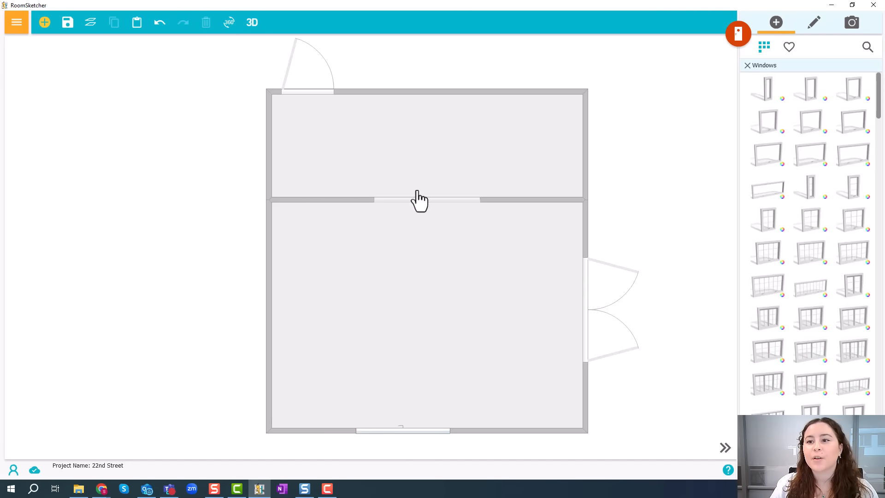
left_click(366, 432)
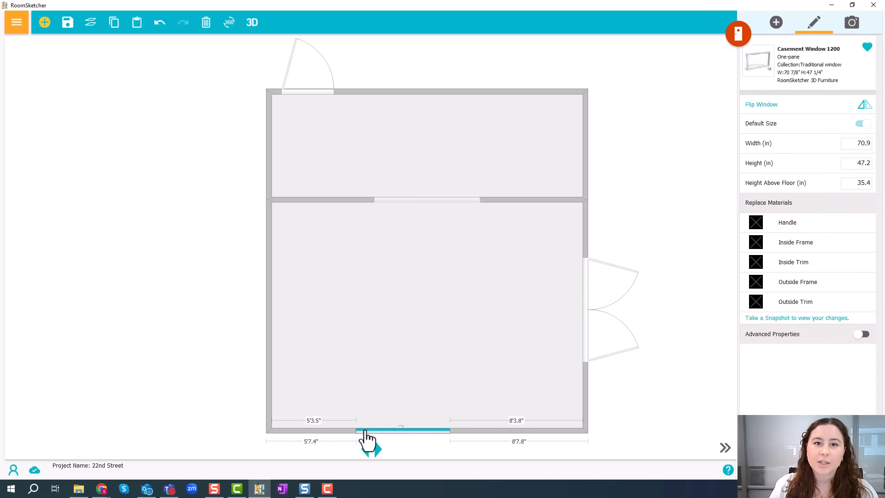
left_click(114, 28)
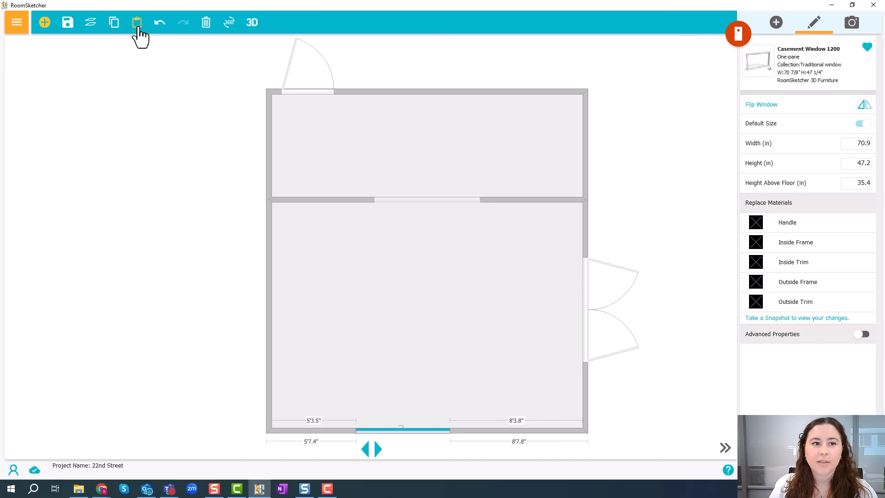
left_click(137, 29)
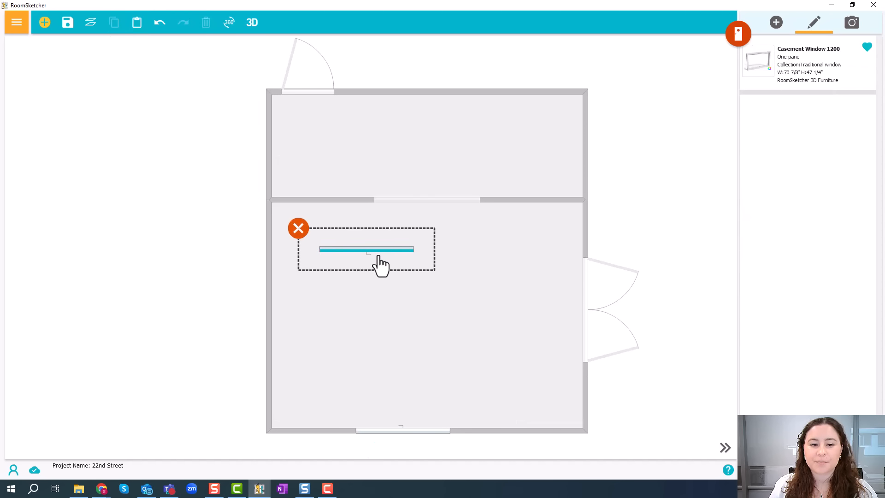
left_click_drag(379, 256, 514, 442)
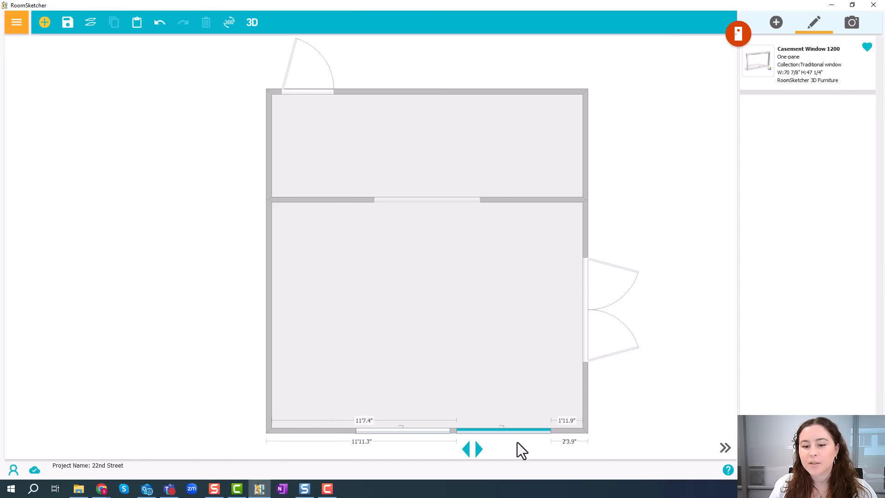
Paste another copy of the casement window into the upper room's right wall and narrow it to about 70.2 in
left_click(137, 30)
left_click_drag(387, 255, 605, 145)
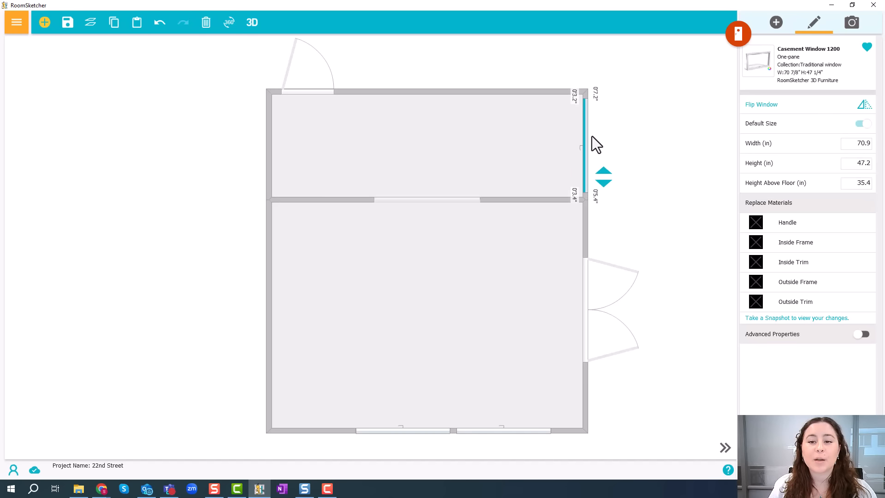
left_click(605, 185)
mouse_move(605, 186)
left_mouse_down()
mouse_move(607, 167)
mouse_move(608, 188)
left_mouse_up()
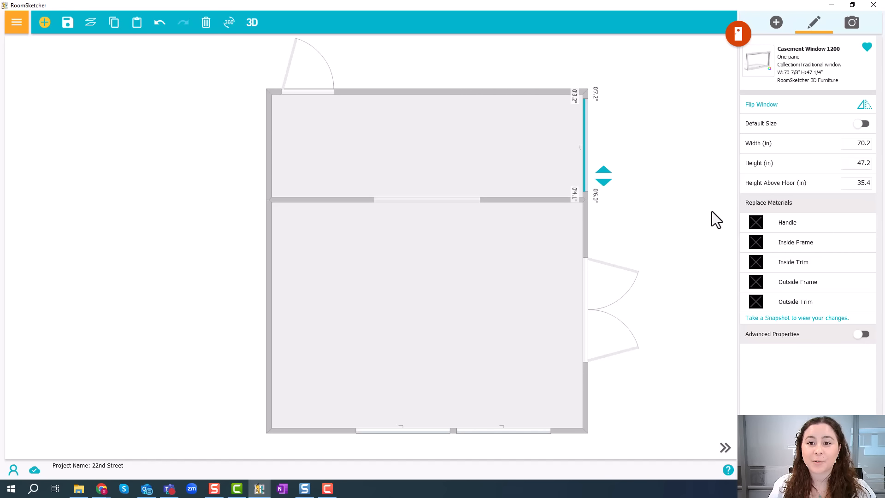
Find the 10-step Straight Stairs in the Stairs category, place them in the upper room and rotate them so they run from left to right
left_click(777, 23)
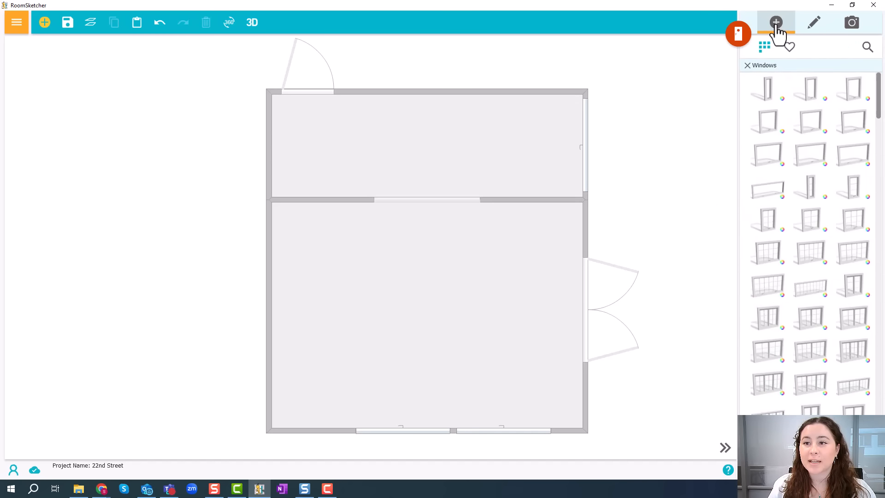
left_click(748, 65)
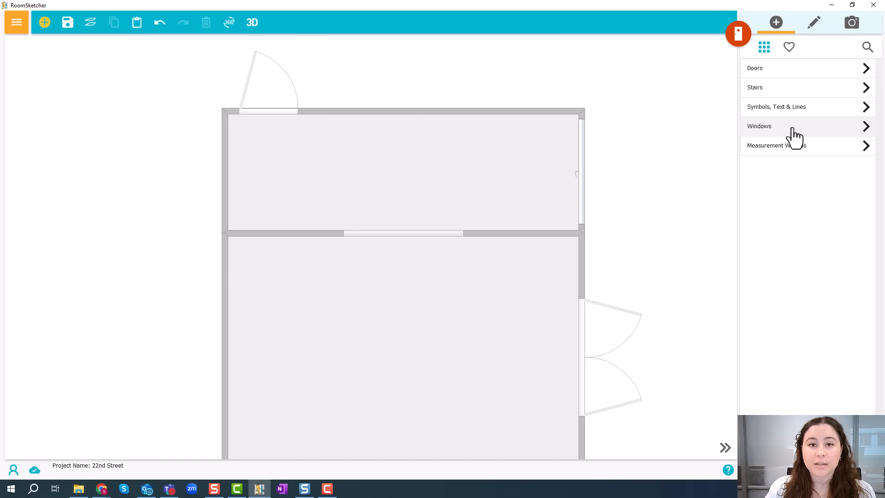
left_click(771, 88)
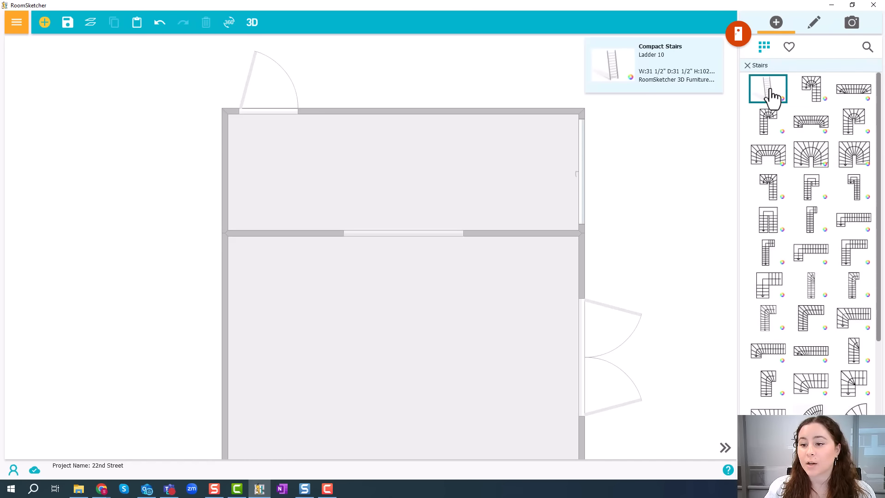
scroll(773, 92, "down", 3)
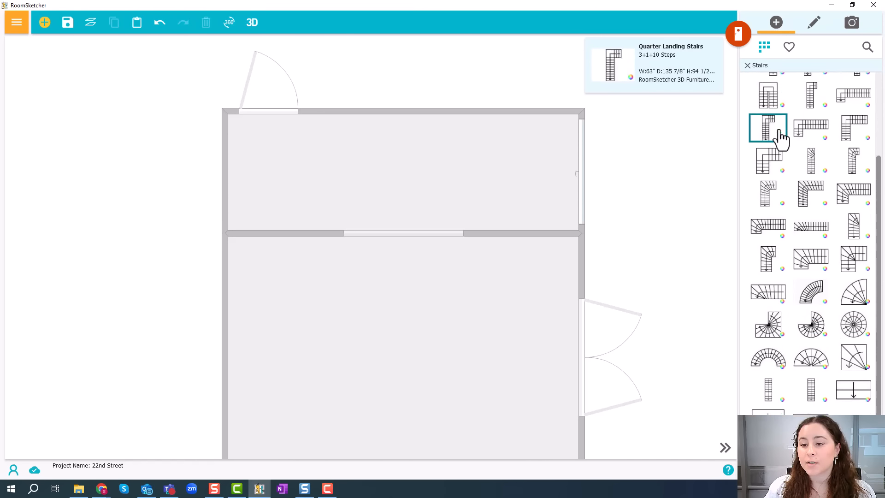
scroll(779, 136, "down", 2)
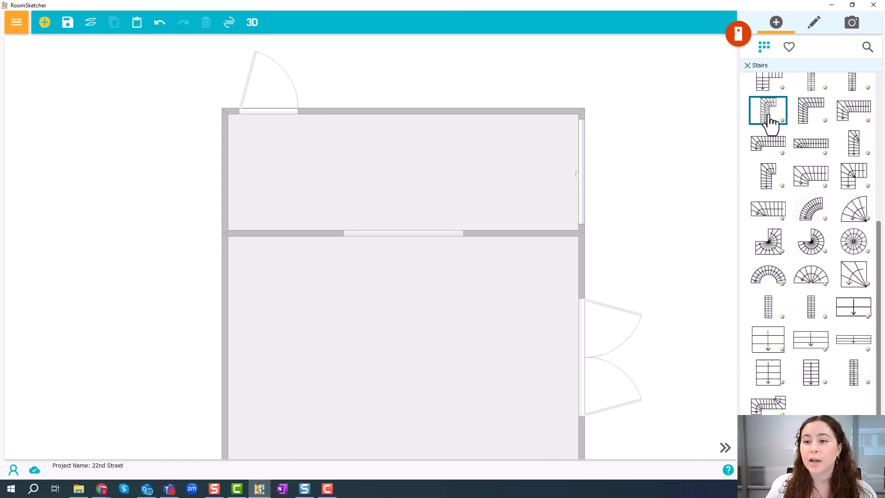
mouse_move(814, 121)
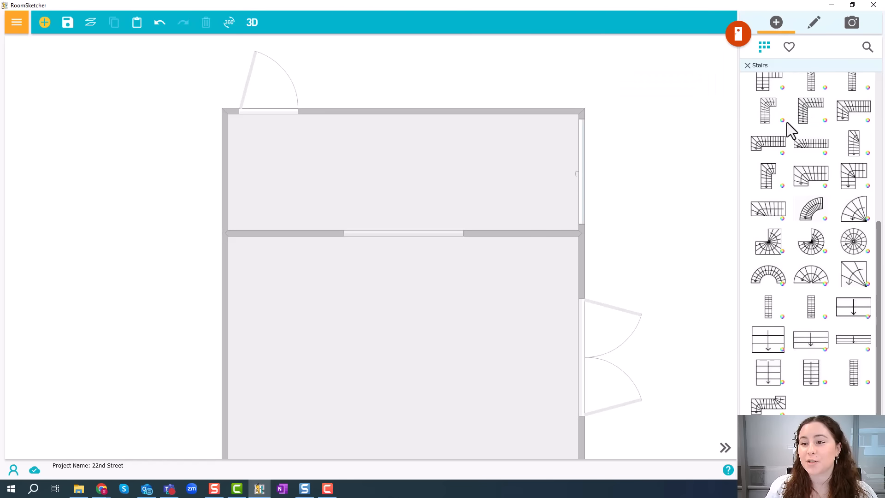
mouse_move(771, 177)
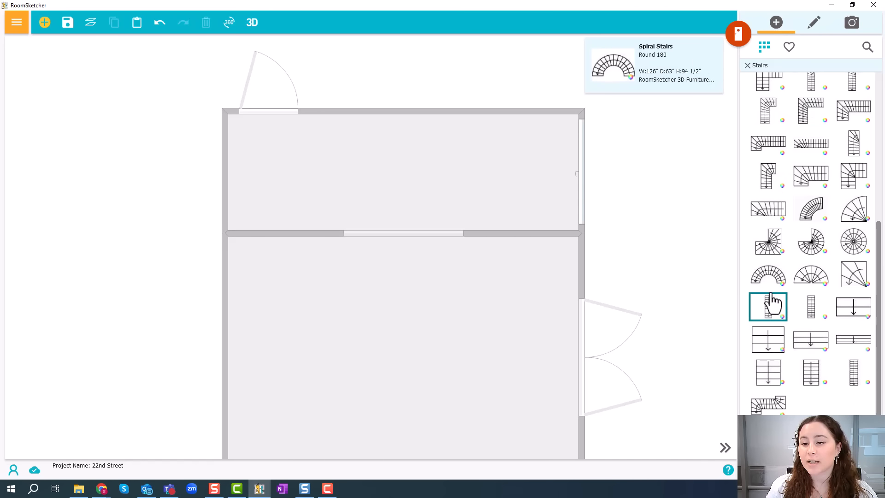
mouse_move(769, 307)
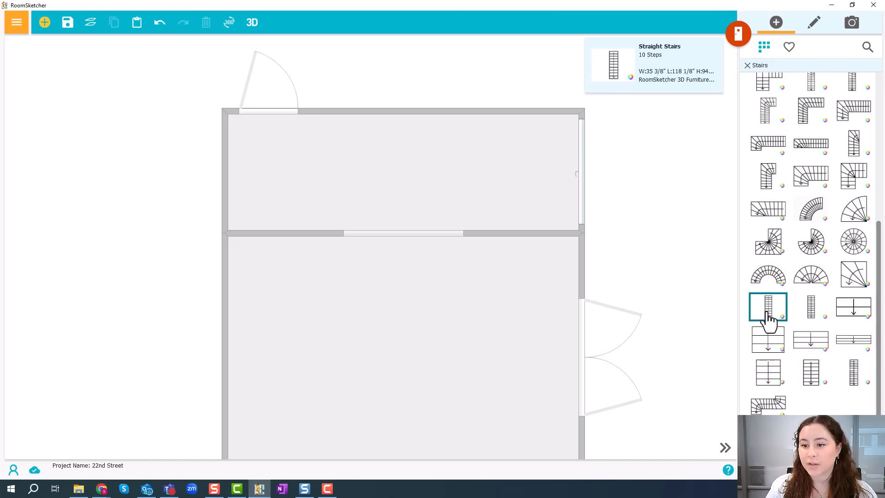
left_click(769, 311)
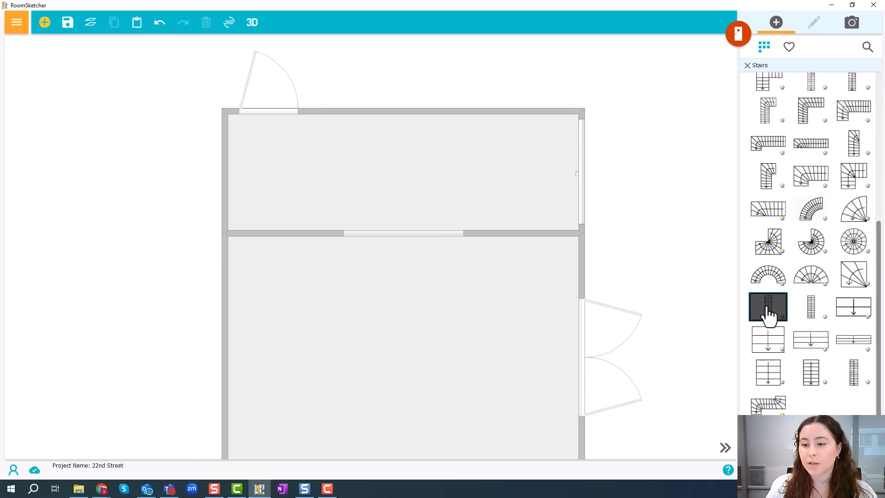
left_click(444, 153)
scroll(472, 126, "down", 1)
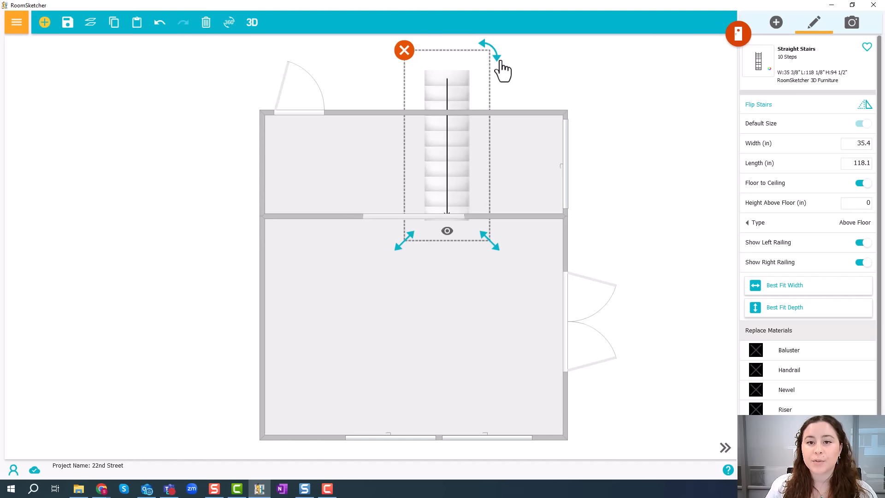
left_click_drag(496, 62, 379, 121)
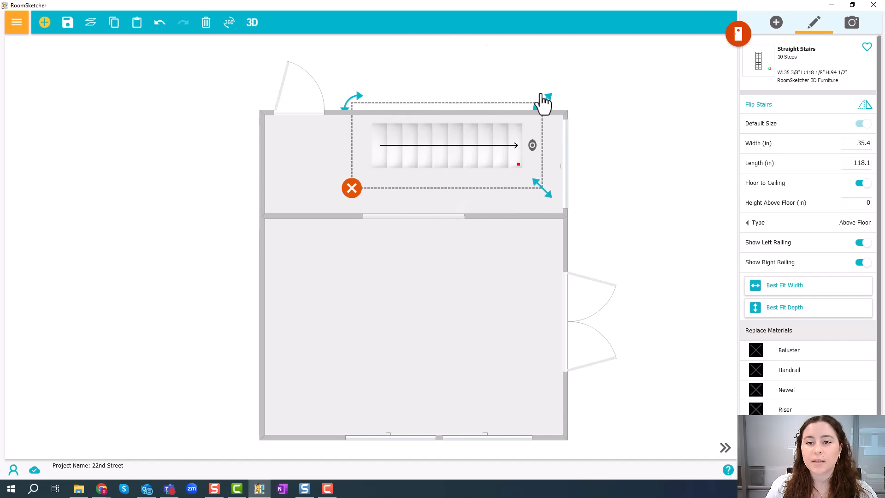
Try resizing the straight stairs freely, restore their default size and move them against the upper room's top wall
mouse_move(539, 191)
left_mouse_down()
mouse_move(552, 223)
mouse_move(545, 184)
left_mouse_up()
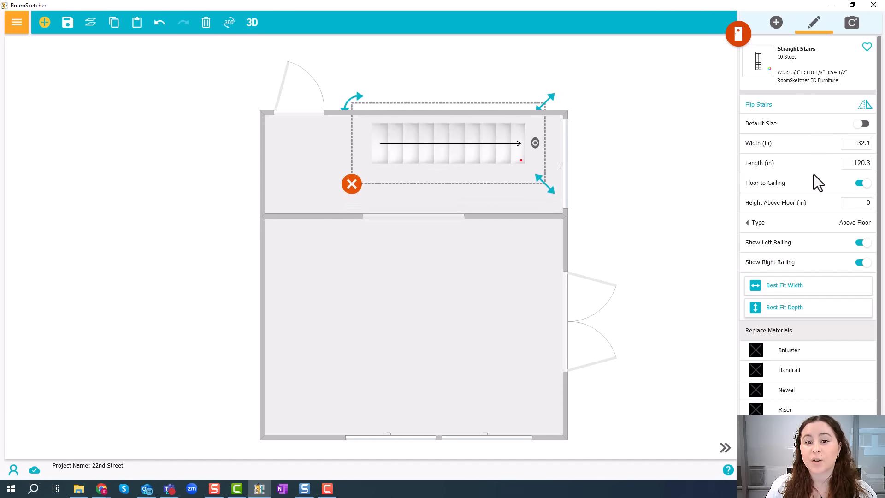
left_click(861, 124)
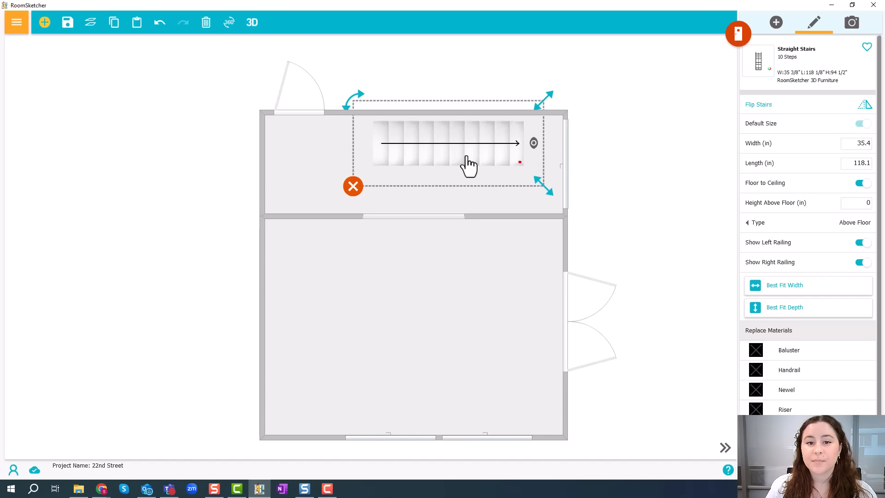
left_click_drag(467, 156, 442, 151)
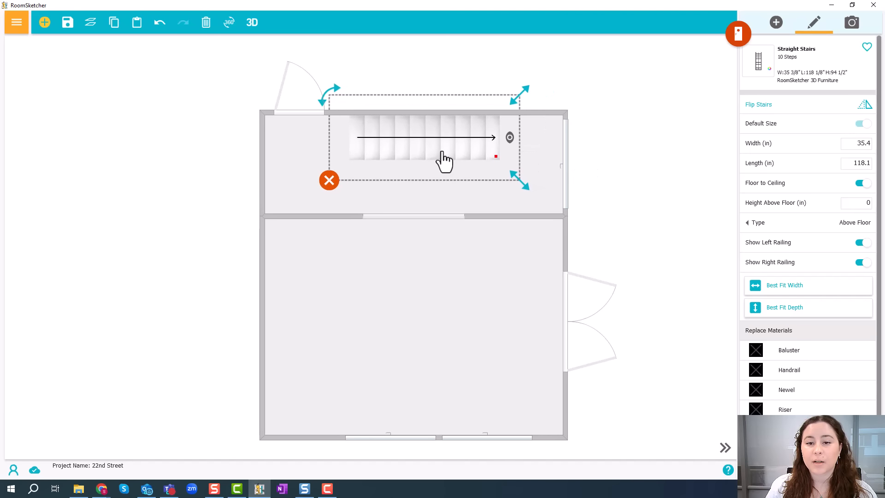
Change the straight stairs' type to Below Floor and deselect them
scroll(496, 157, "up", 2)
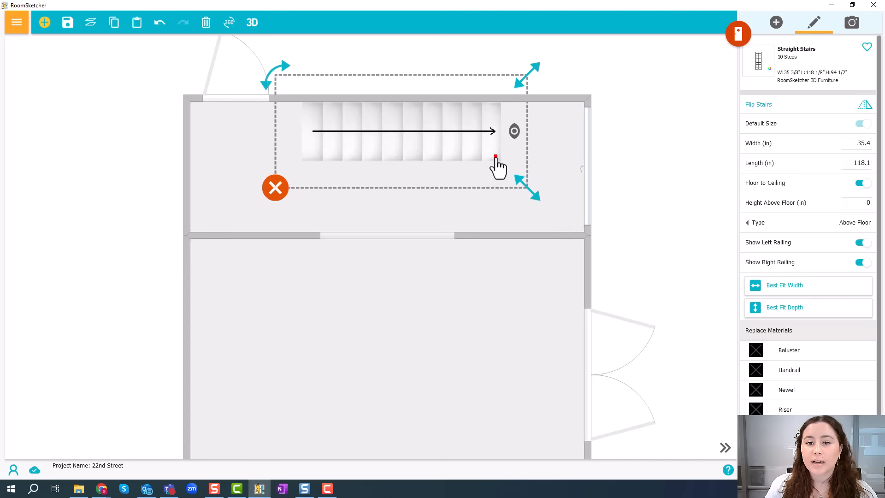
scroll(496, 159, "up", 2)
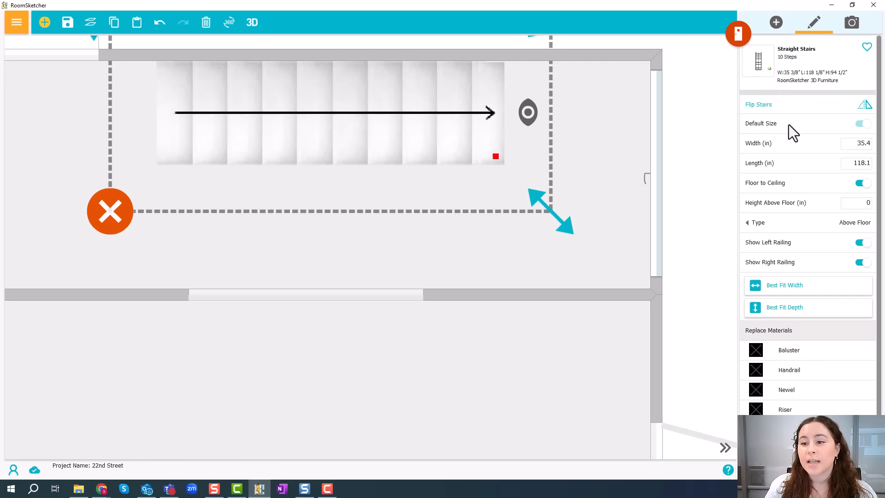
left_click(774, 224)
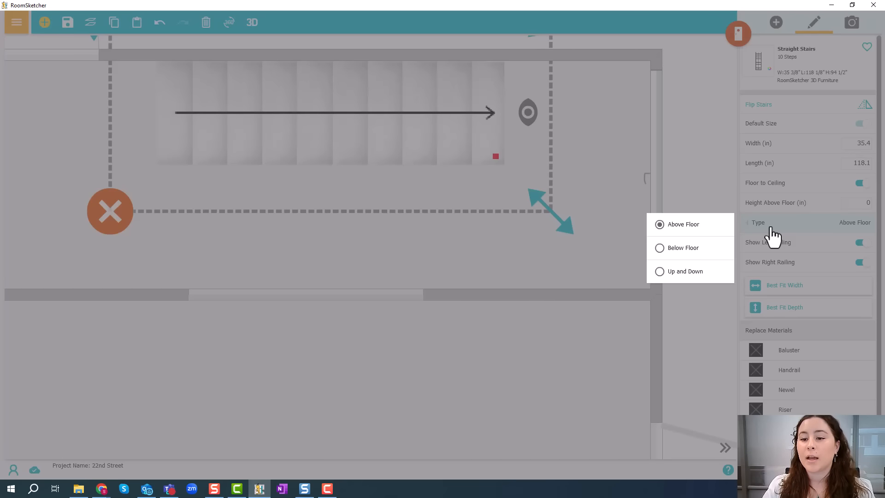
left_click(683, 249)
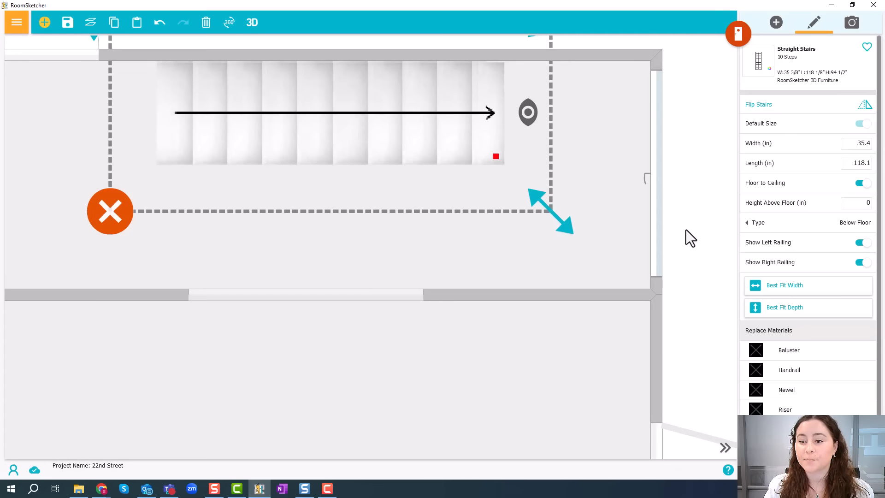
scroll(686, 230, "down", 4)
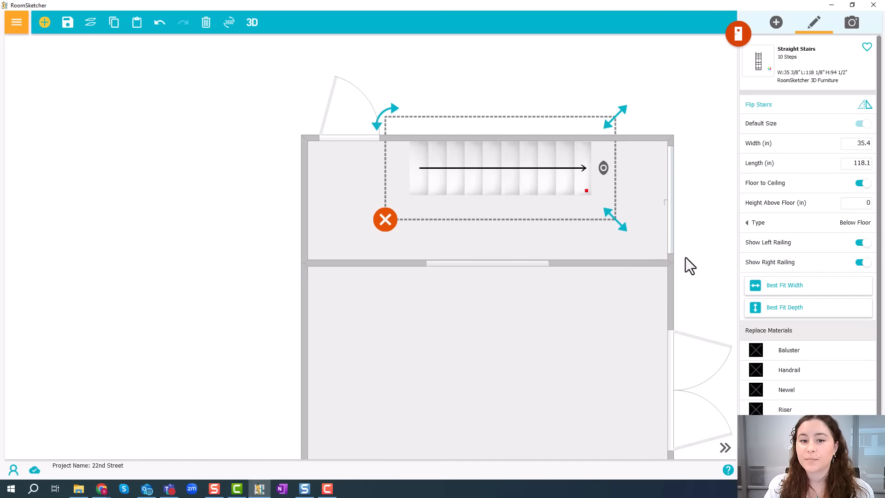
left_click_drag(685, 257, 604, 190)
scroll(645, 194, "down", 2)
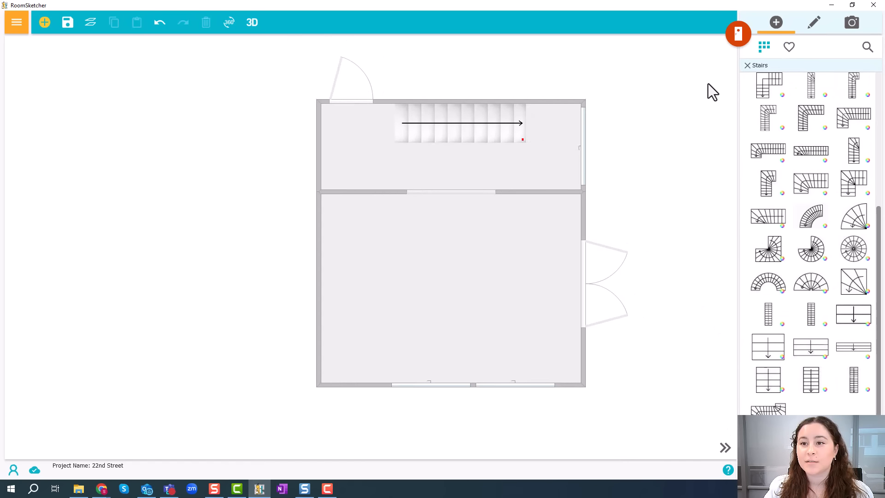
Switch to Materials mode and apply the brown herringbone hardwood to the floors of the lower and upper rooms
left_click(738, 36)
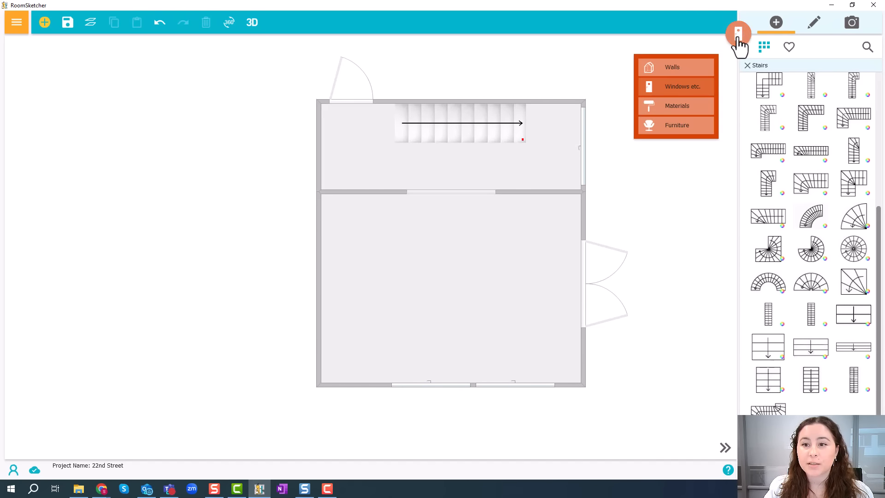
left_click(698, 119)
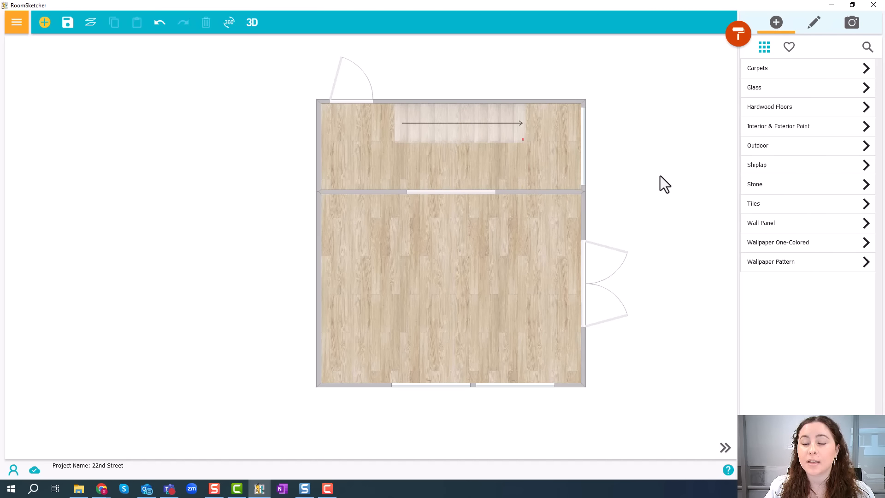
left_click(780, 111)
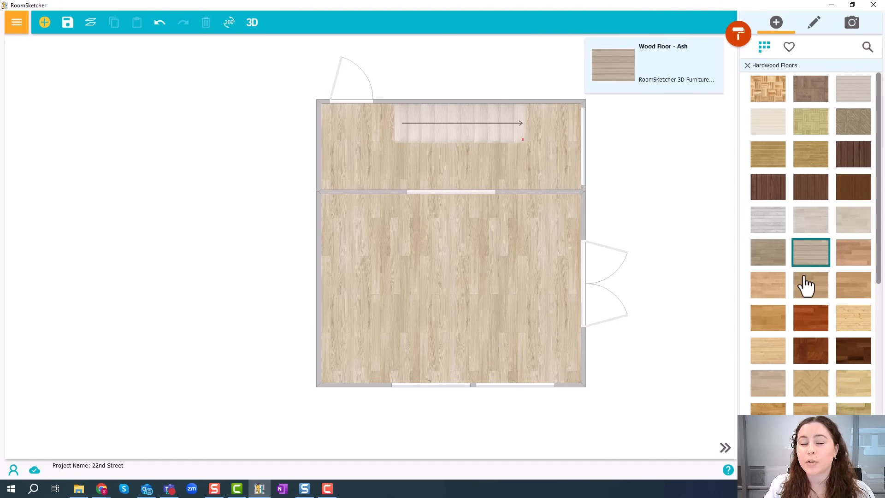
scroll(802, 300, "down", 5)
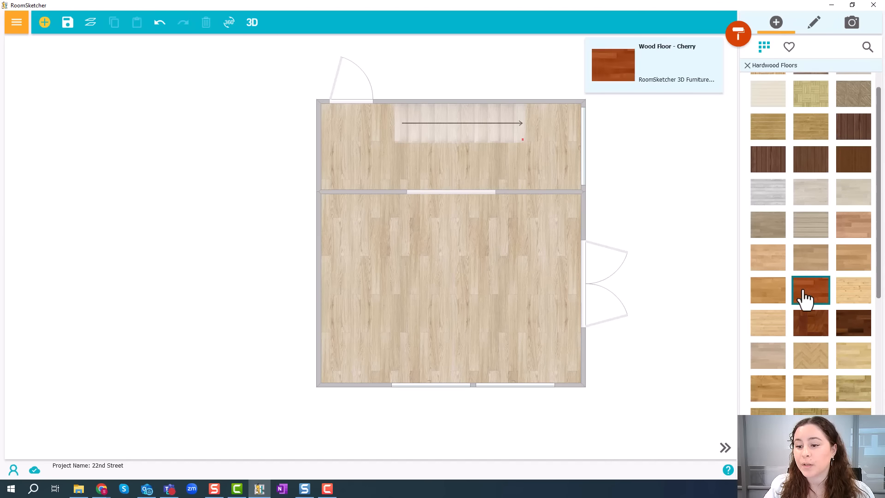
scroll(806, 300, "down", 3)
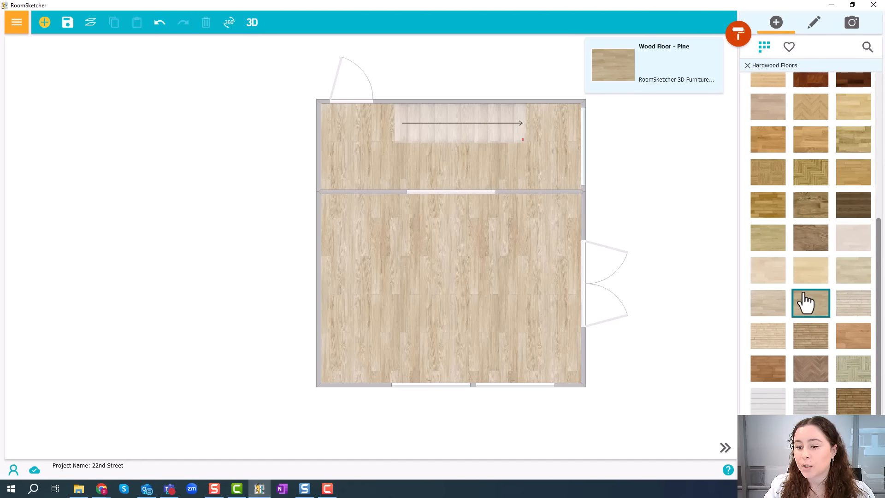
left_click(811, 364)
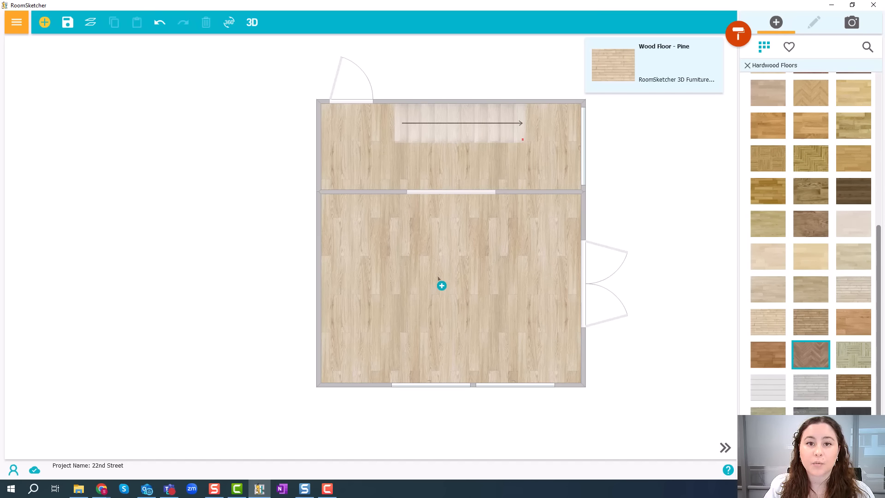
left_click(438, 278)
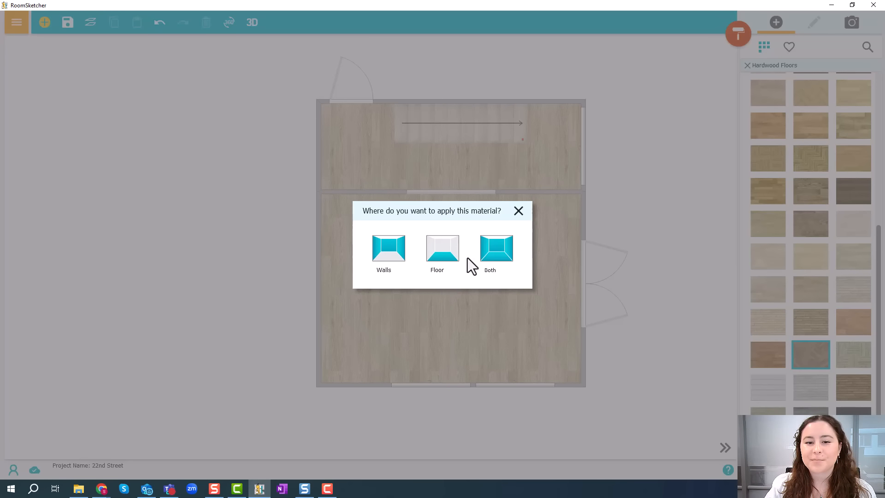
left_click(444, 250)
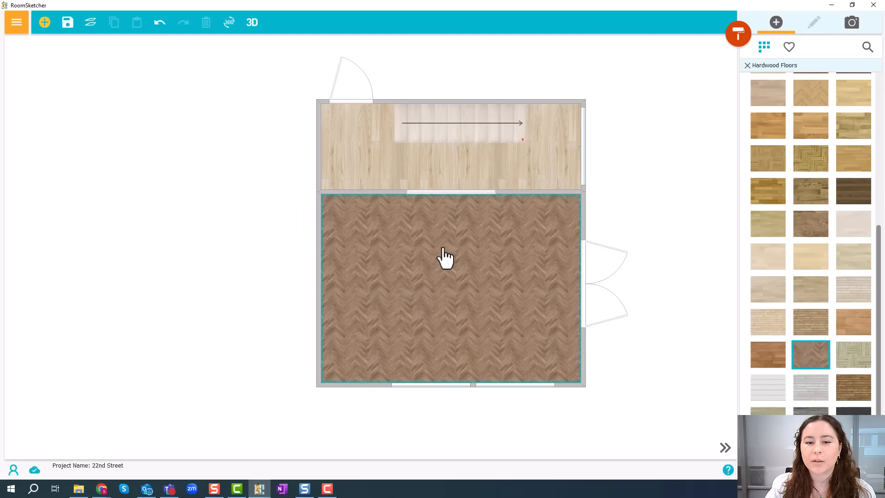
left_click(478, 158)
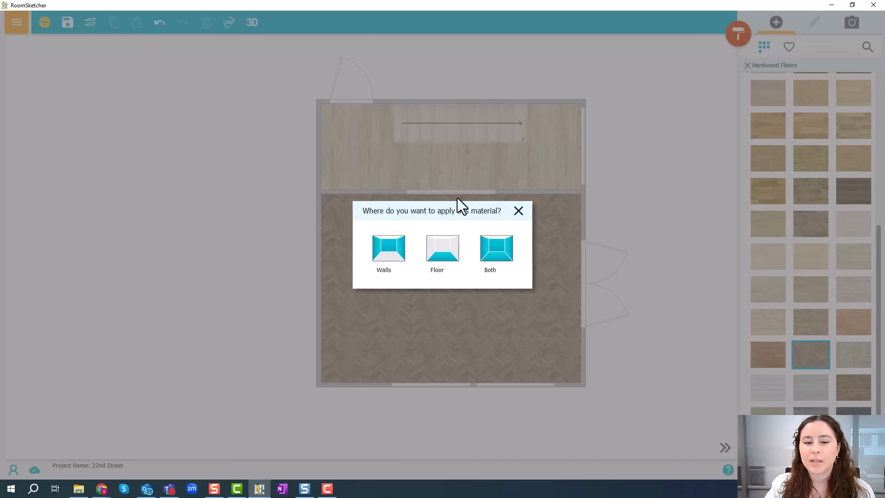
left_click(445, 253)
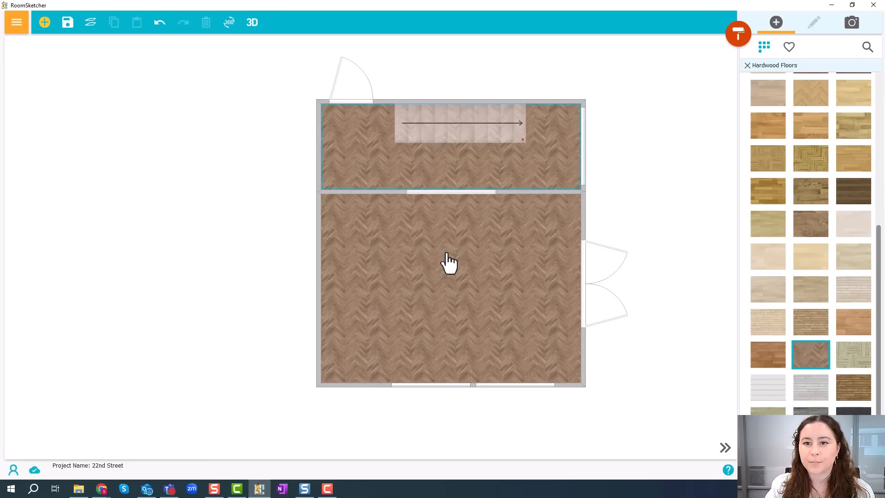
View the Wallpaper One-Colored category and search the materials library for "blue"
left_click(747, 66)
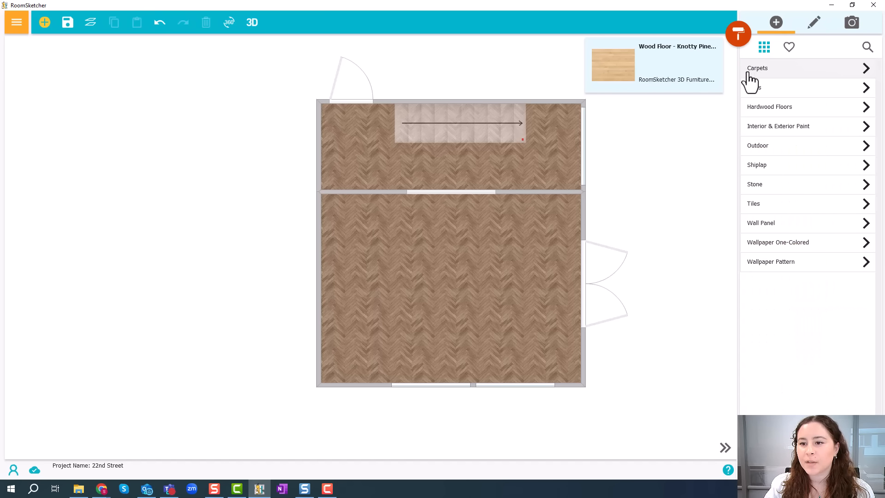
left_click(772, 250)
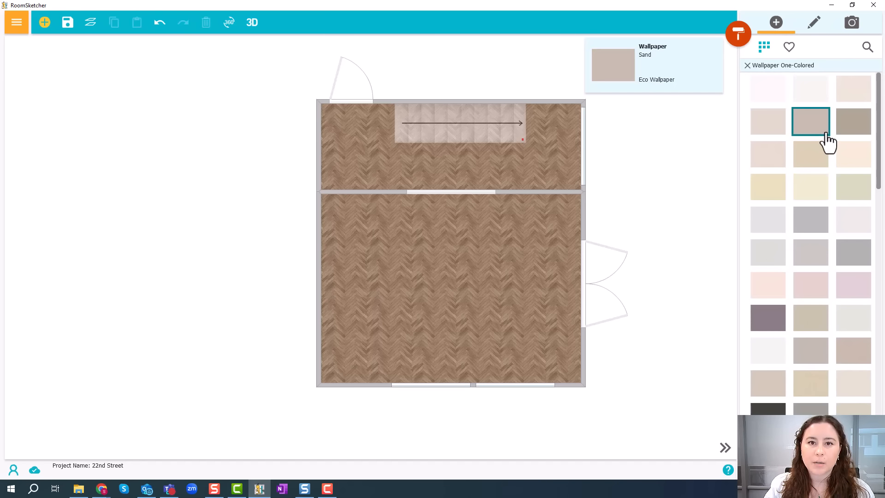
left_click(868, 48)
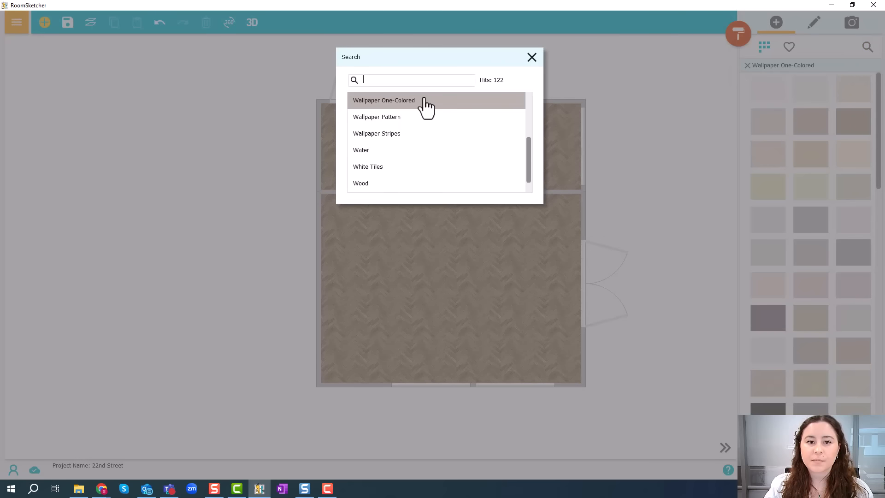
type("blue")
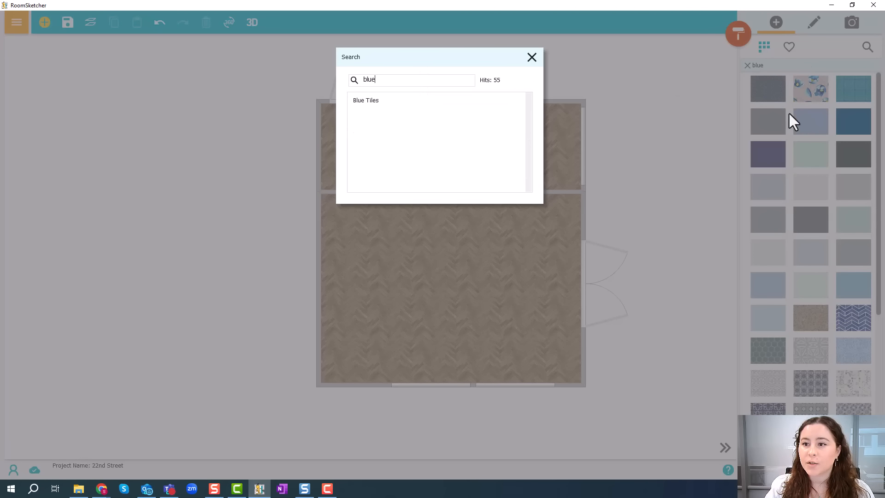
left_click(810, 118)
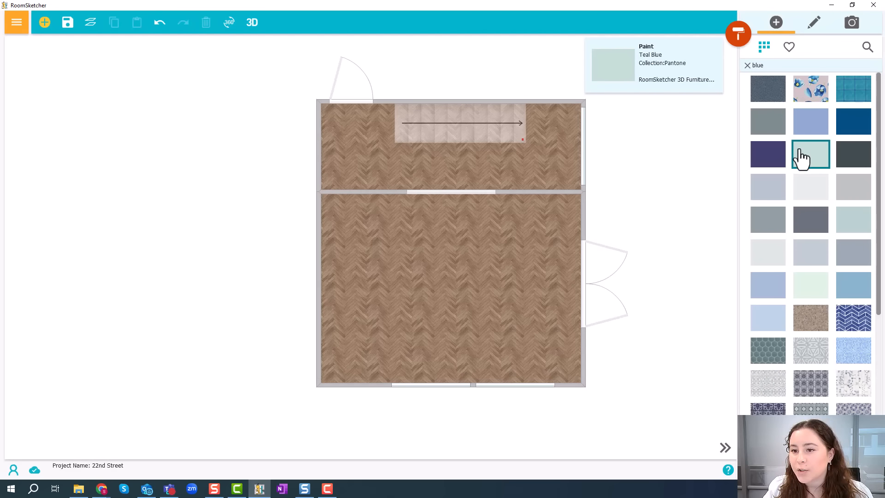
Apply the pale grey-blue paint named Blue to the walls of both the lower and upper rooms
scroll(802, 158, "down", 1)
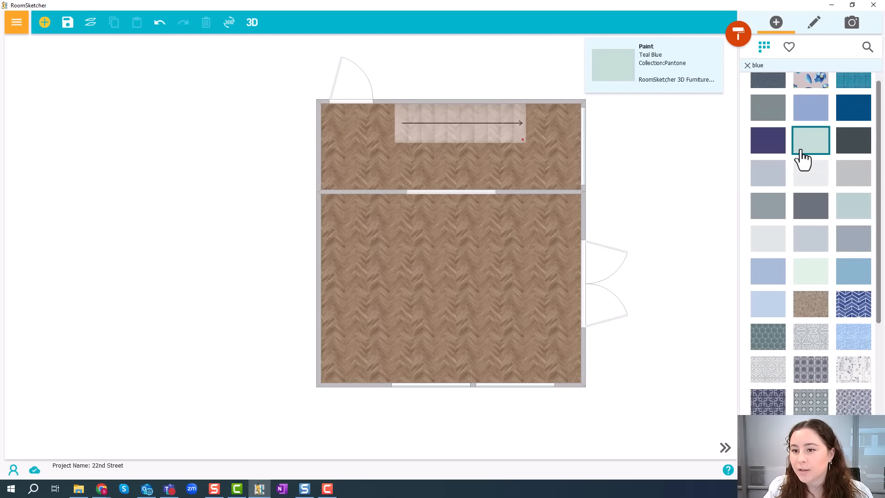
left_click(766, 175)
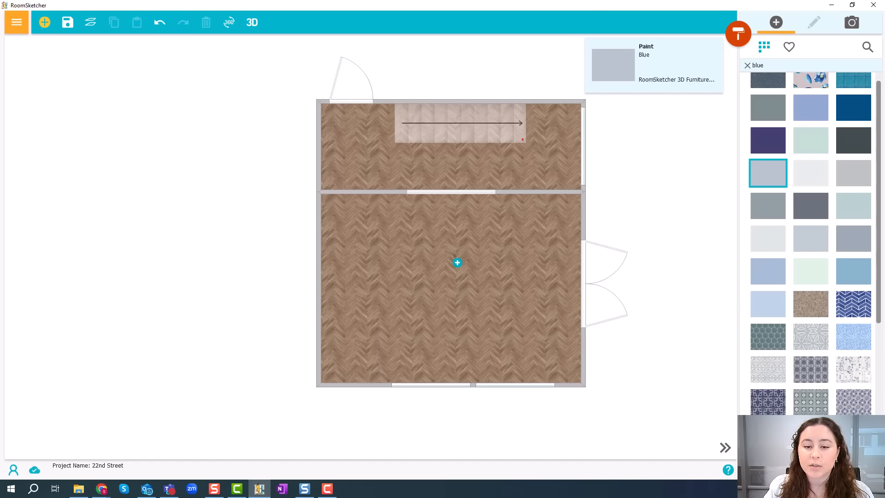
left_click(457, 263)
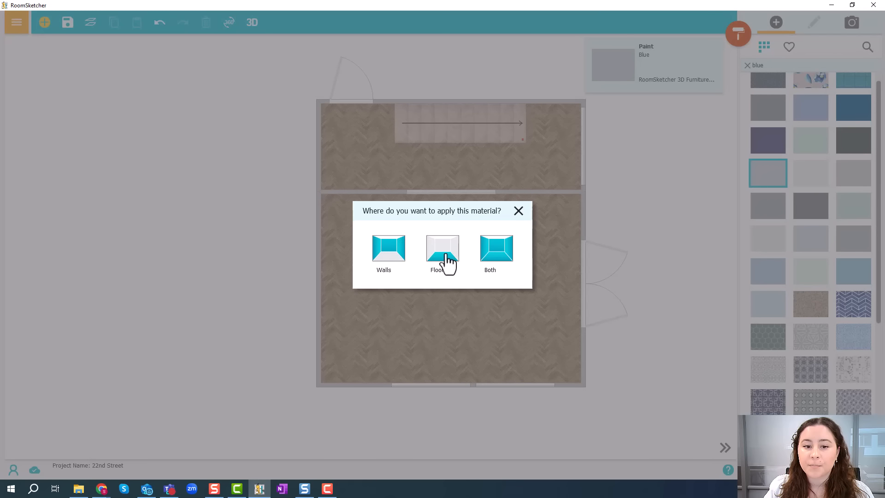
left_click(385, 262)
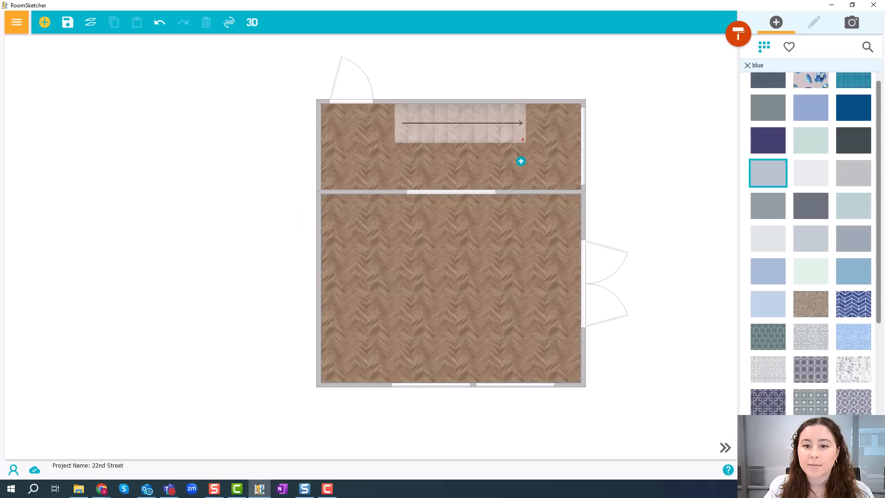
left_click(520, 172)
left_click(389, 260)
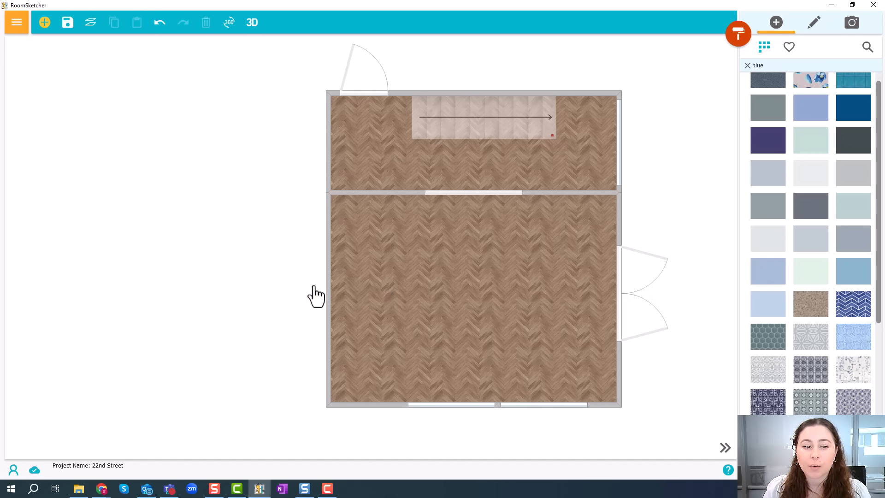
Place the camera in the lower room with rotation 241°, elevation 63.8 in, field of view 90° and pitch -1°
scroll(244, 298, "down", 4)
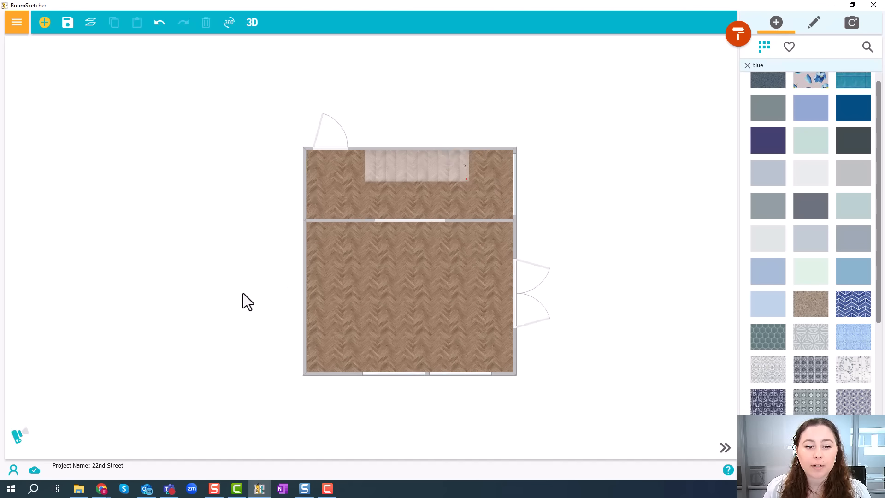
left_click_drag(52, 422, 364, 310)
scroll(364, 314, "up", 4)
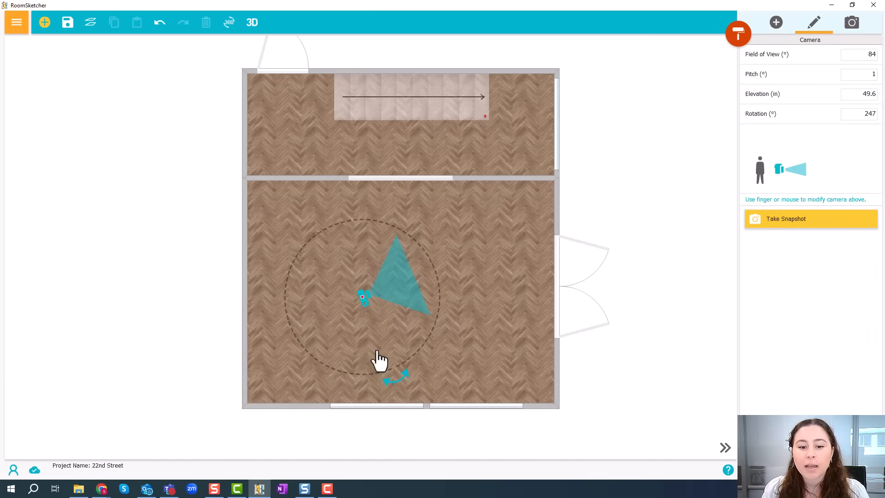
left_click_drag(390, 389, 408, 362)
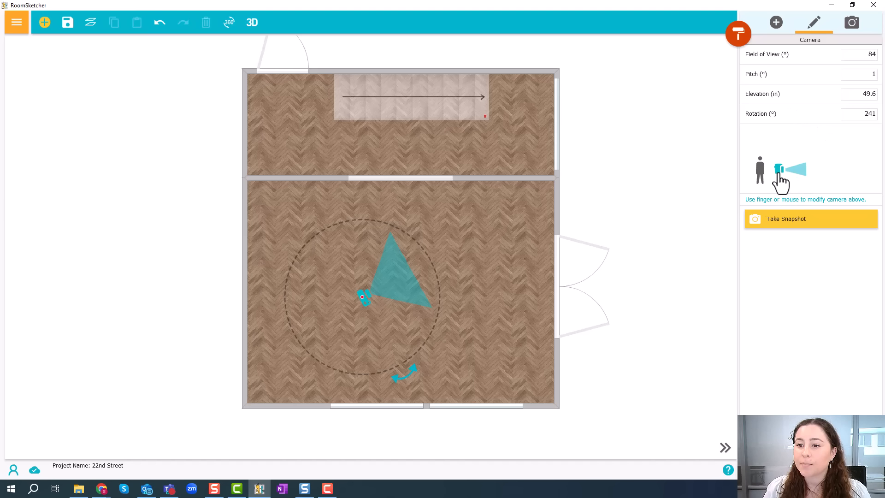
mouse_move(779, 174)
left_mouse_down()
mouse_move(781, 164)
mouse_move(782, 174)
mouse_move(802, 170)
mouse_move(802, 181)
mouse_move(801, 169)
mouse_move(779, 167)
left_mouse_up()
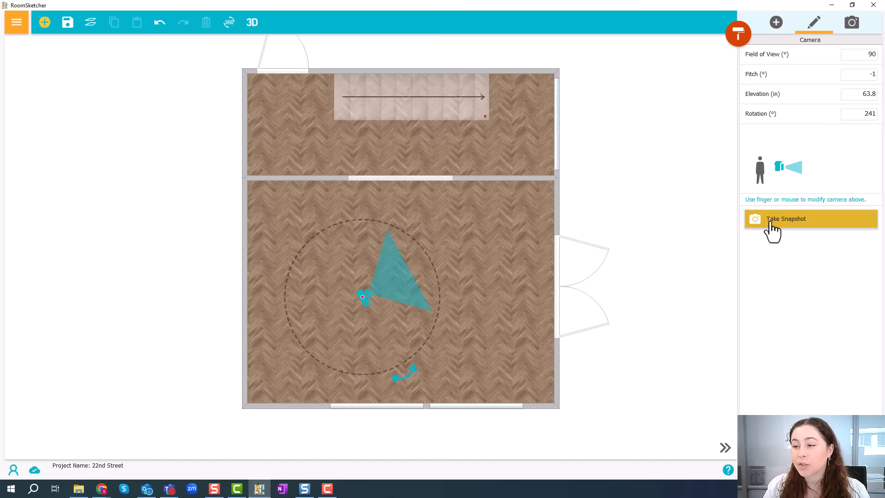
Take a camera snapshot of the lower room and open it in the enlarged view
left_click(758, 222)
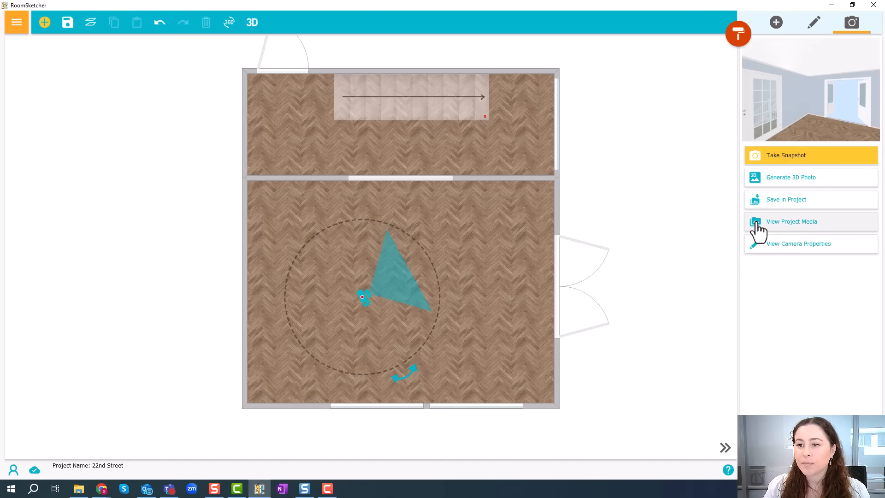
left_click(788, 109)
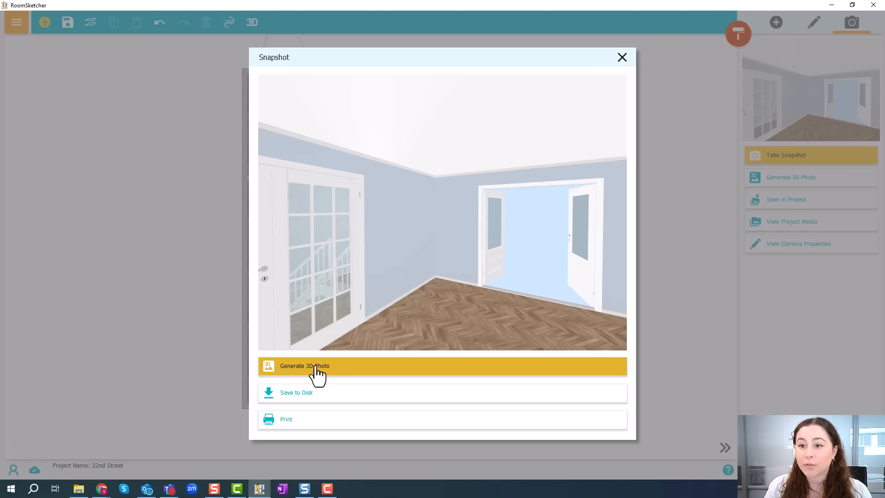
Close the enlarged snapshot, inspect the whole floor plan in the 3D view from several angles and distances, and return to the plan
left_click(622, 58)
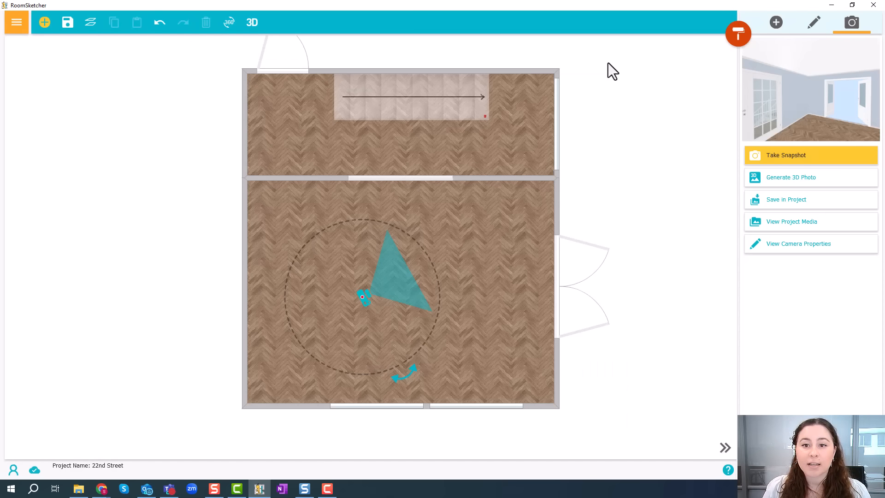
left_click(253, 23)
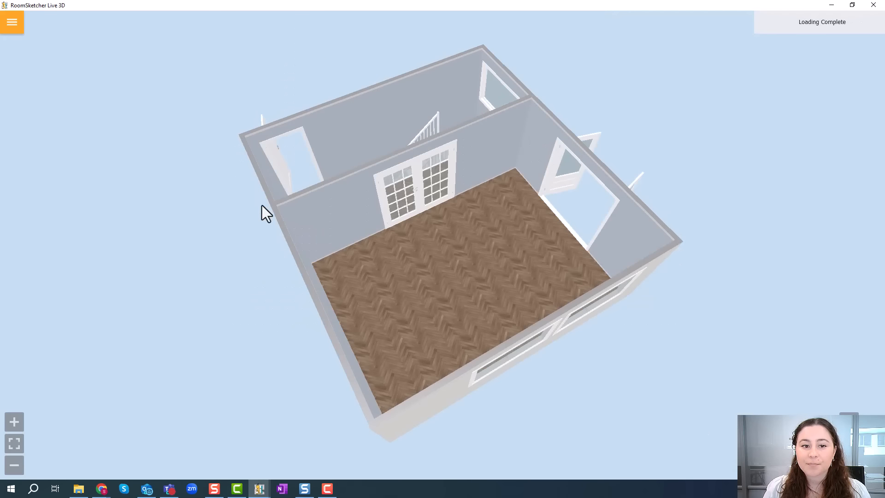
left_click_drag(262, 206, 870, 229)
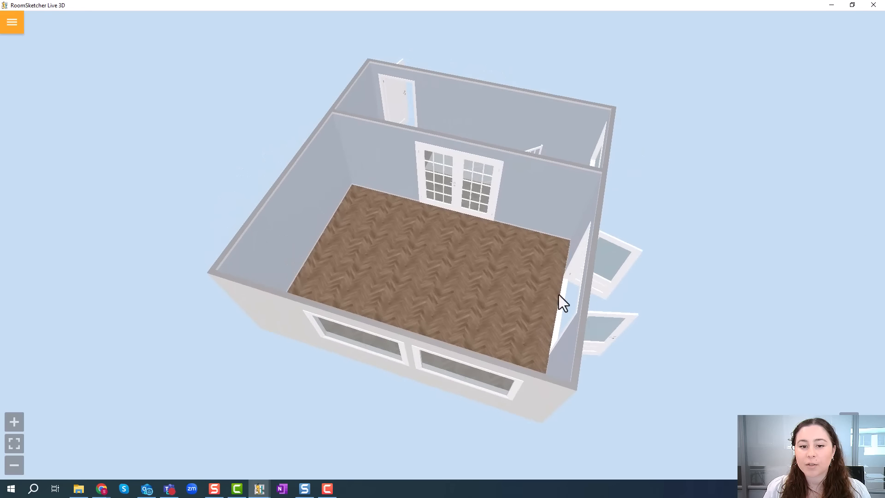
scroll(410, 225, "up", 6)
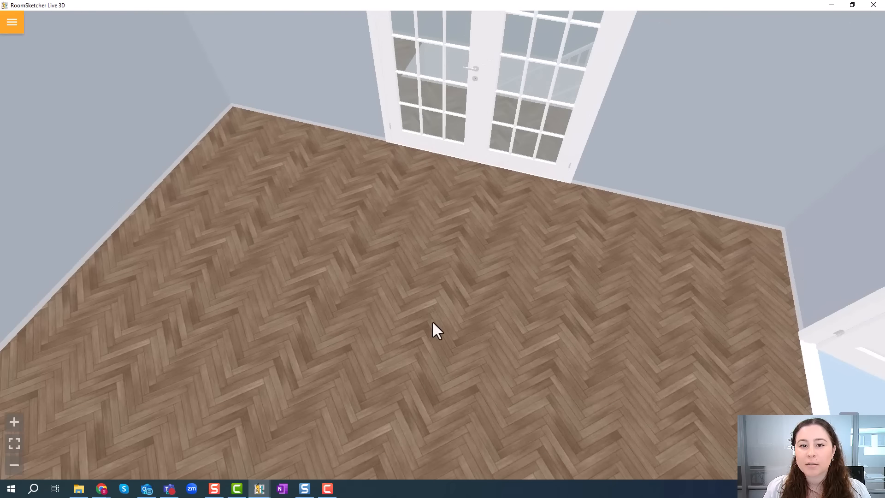
left_click_drag(433, 288, 525, 270)
scroll(555, 282, "down", 6)
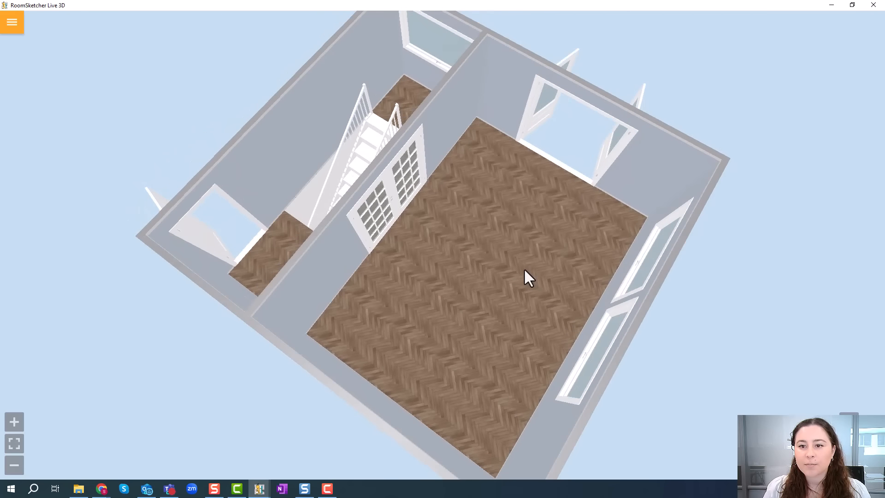
left_click(873, 5)
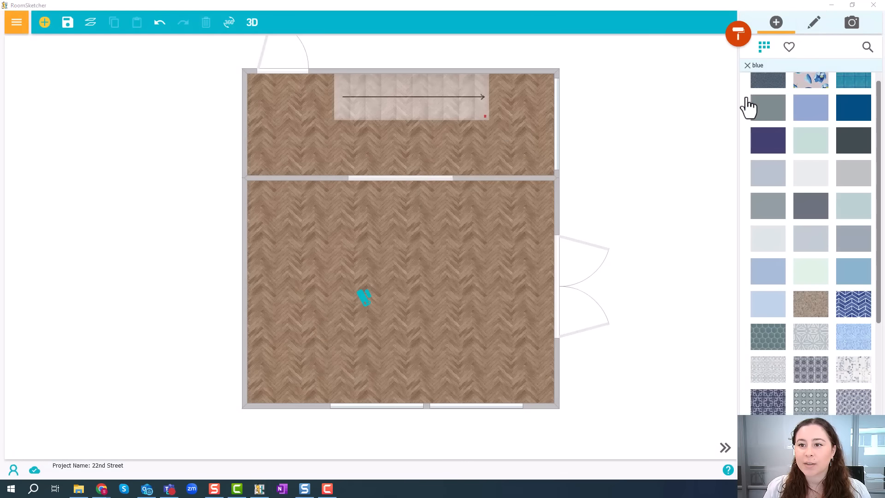
Search the furniture library for "corner", choose Corner Sofa, and place the navy Lancaster Seating model in the lower room
left_click(737, 38)
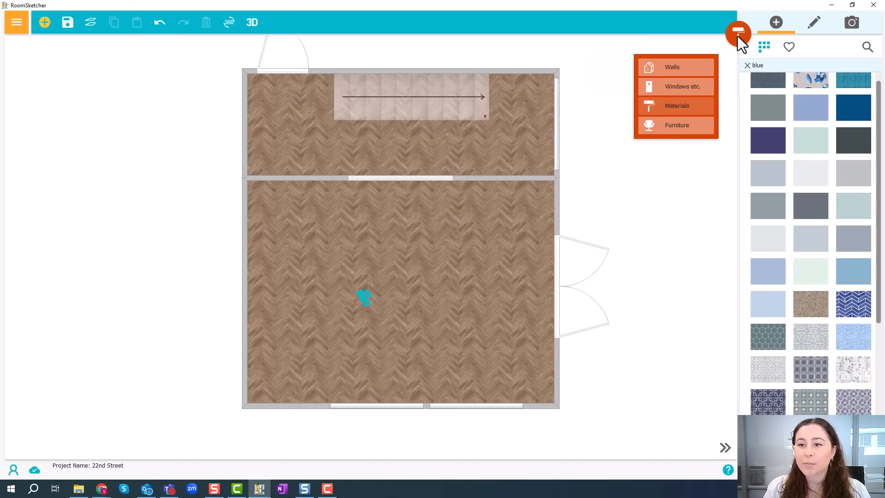
left_click(657, 131)
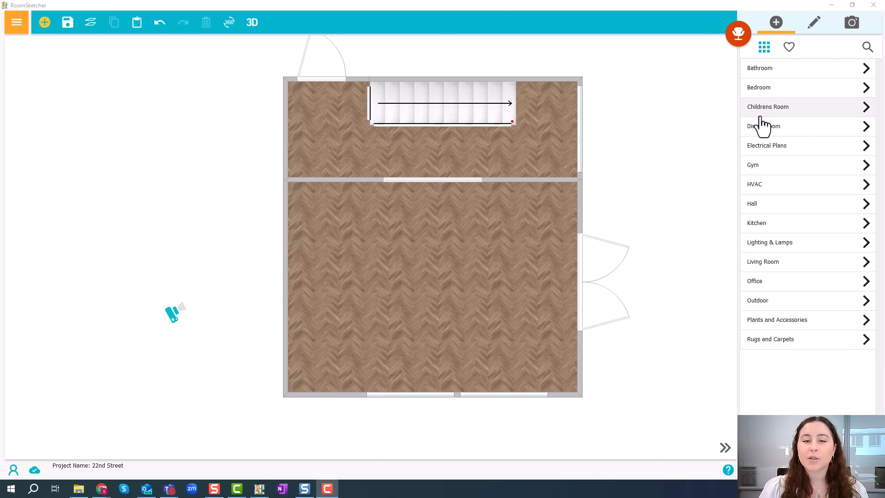
left_click(867, 48)
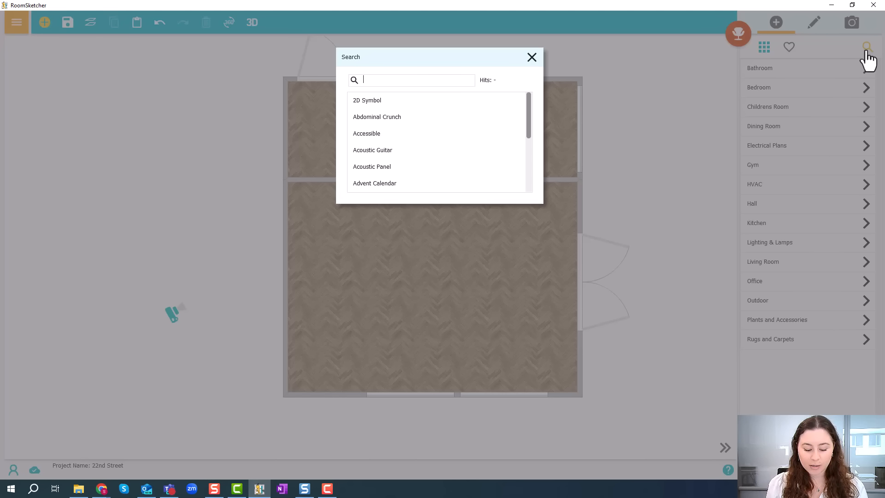
type("corner")
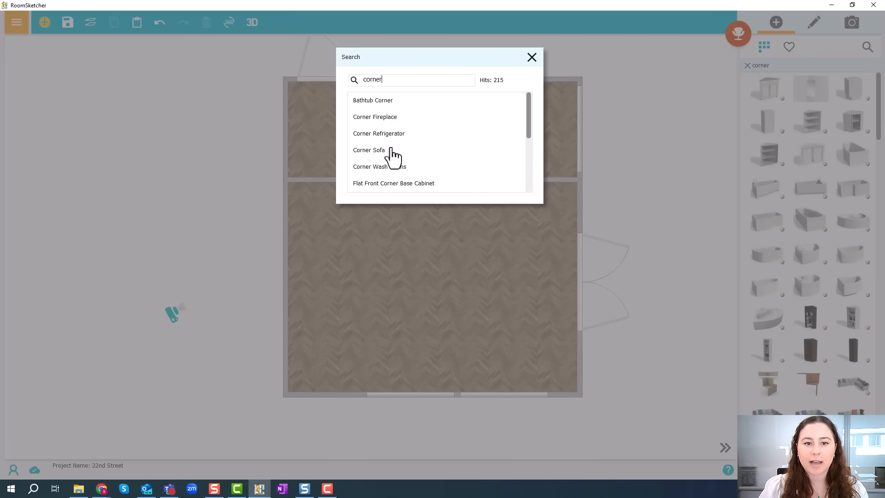
left_click(369, 151)
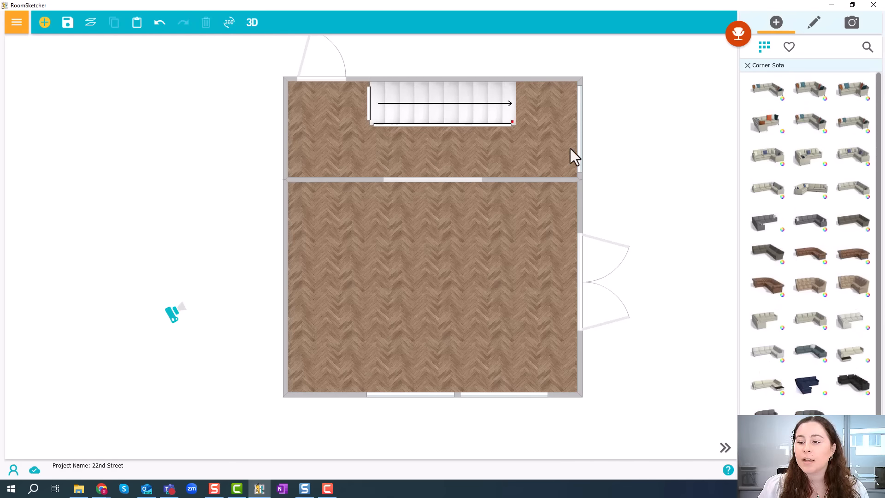
left_click(811, 390)
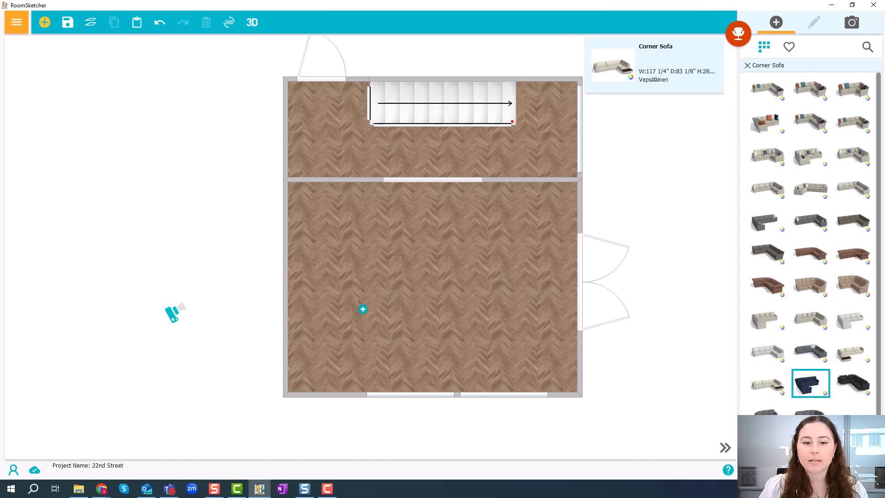
left_click(381, 308)
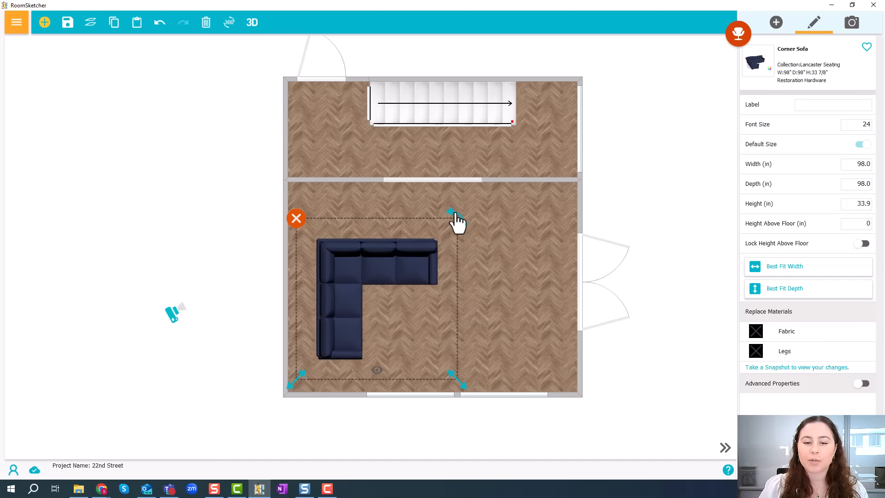
Rotate the corner sofa by 180°, try narrowing it to 92 in, and restore its default size
left_click_drag(456, 223, 331, 375)
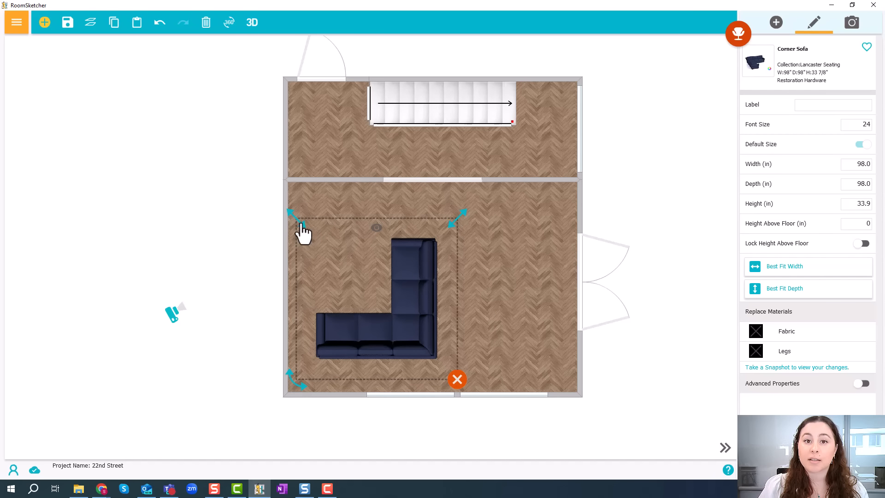
mouse_move(300, 223)
left_mouse_down()
mouse_move(344, 241)
mouse_move(309, 225)
mouse_move(310, 233)
left_mouse_up()
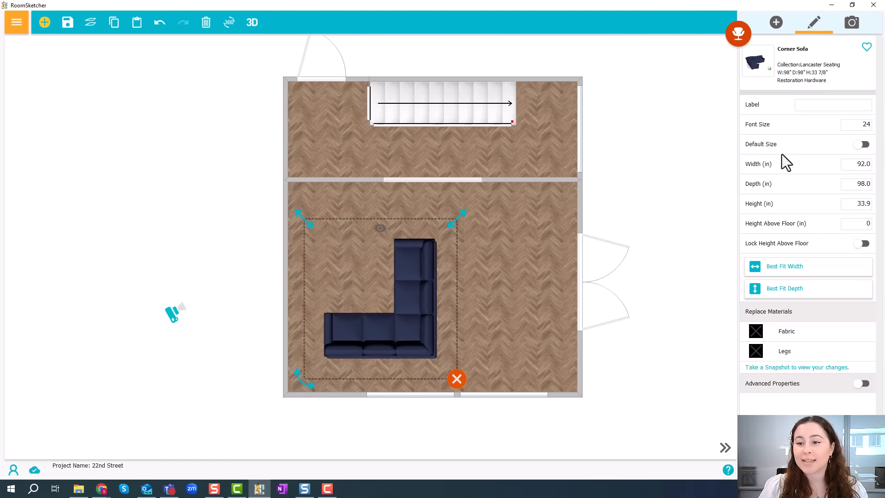
left_click(862, 144)
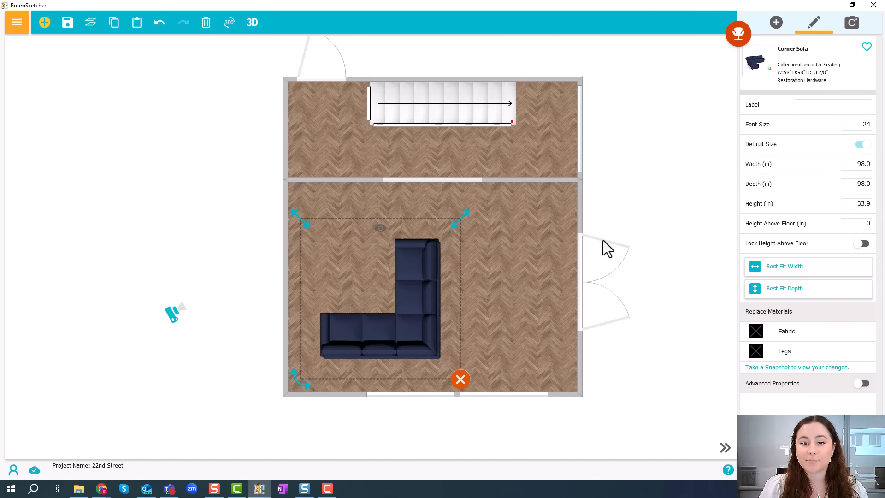
Move the corner sofa against the lower room's outer wall with the two windows and inspect its front-direction marker
left_click_drag(425, 280, 463, 308)
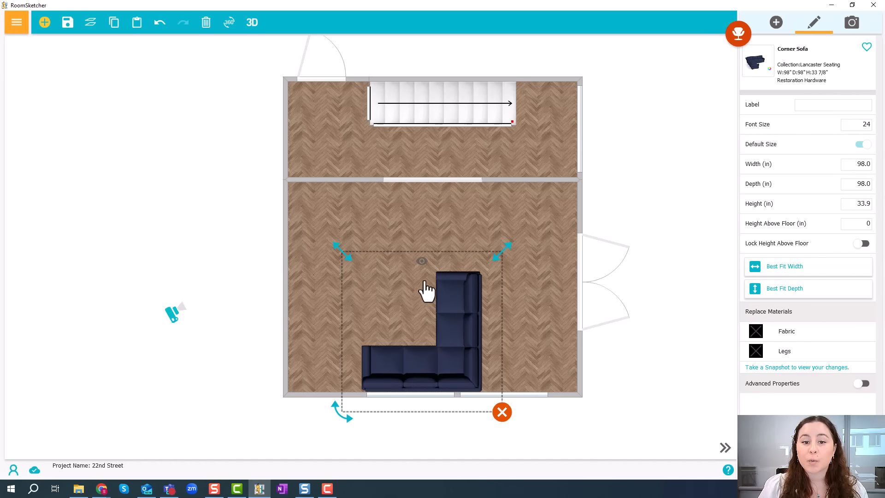
scroll(421, 265, "up", 5)
scroll(420, 265, "up", 3)
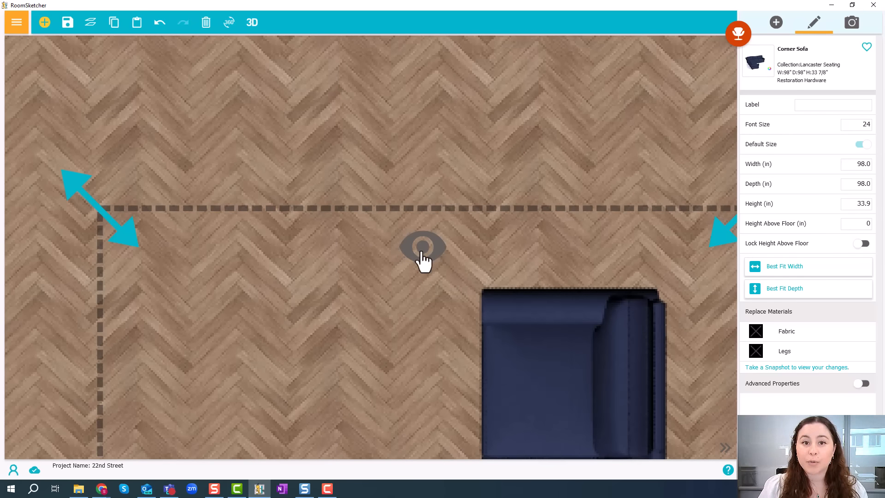
scroll(423, 261, "down", 4)
scroll(422, 260, "down", 2)
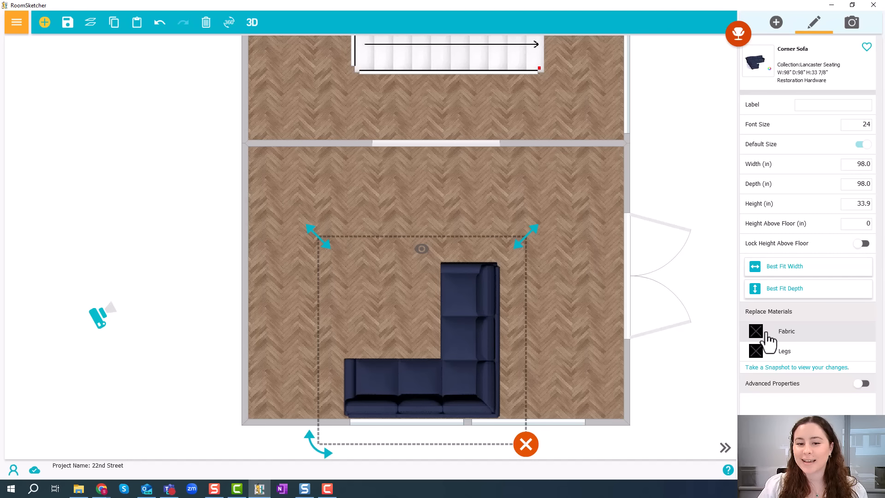
Replace the sofa's fabric with the Carpet Grey material found by searching "grey", and add that material to the favorites
left_click(796, 344)
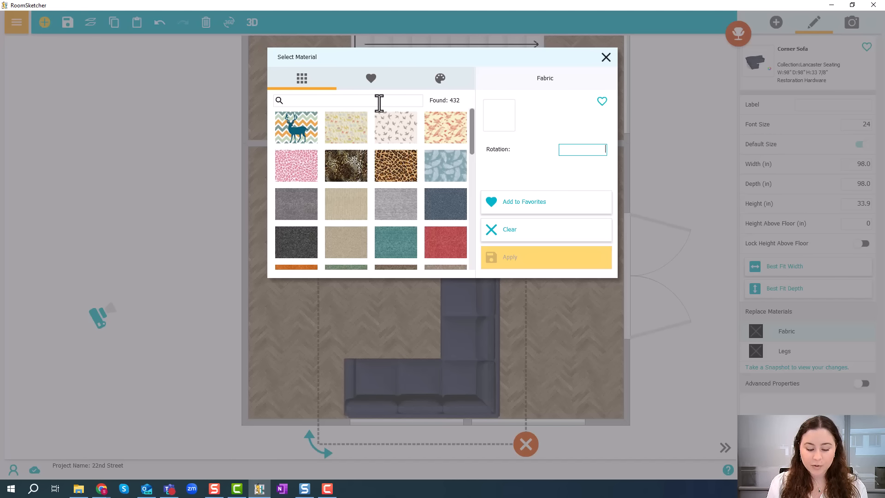
type("grey")
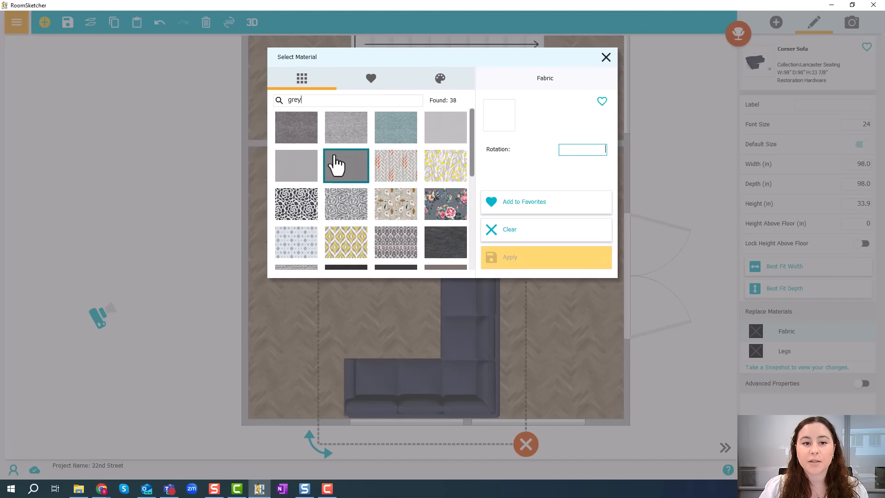
left_click(298, 138)
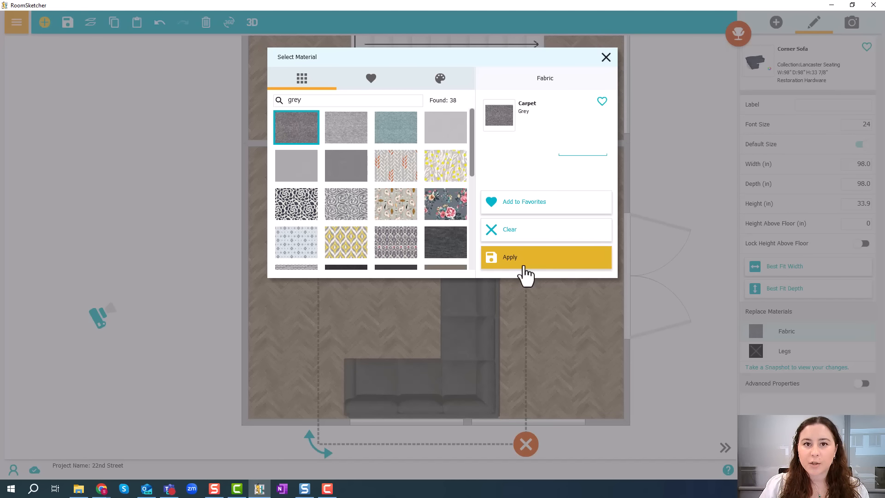
left_click(513, 211)
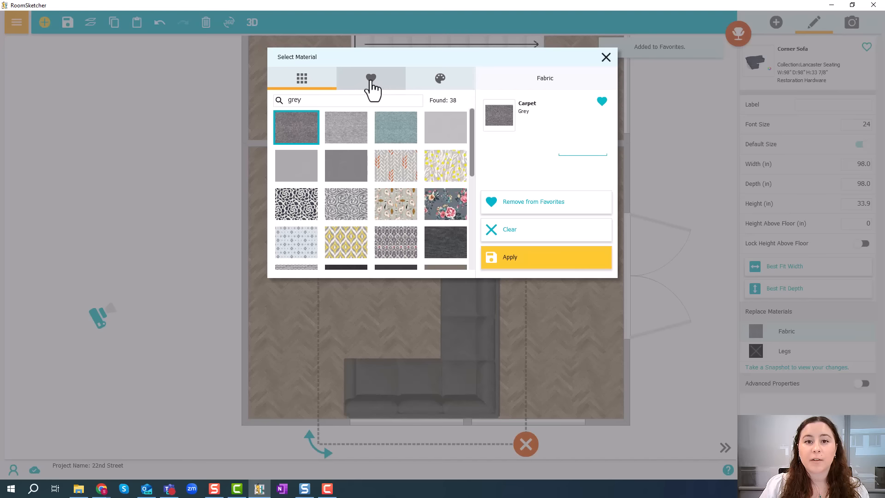
left_click(371, 81)
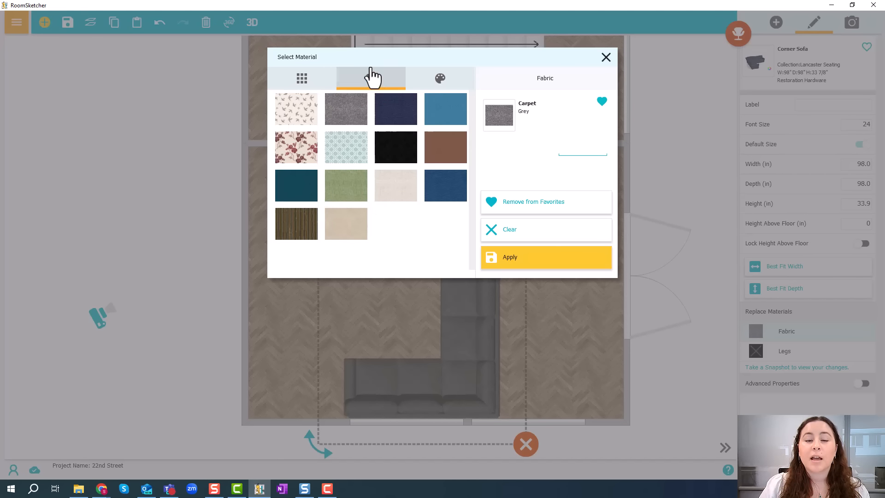
left_click(441, 85)
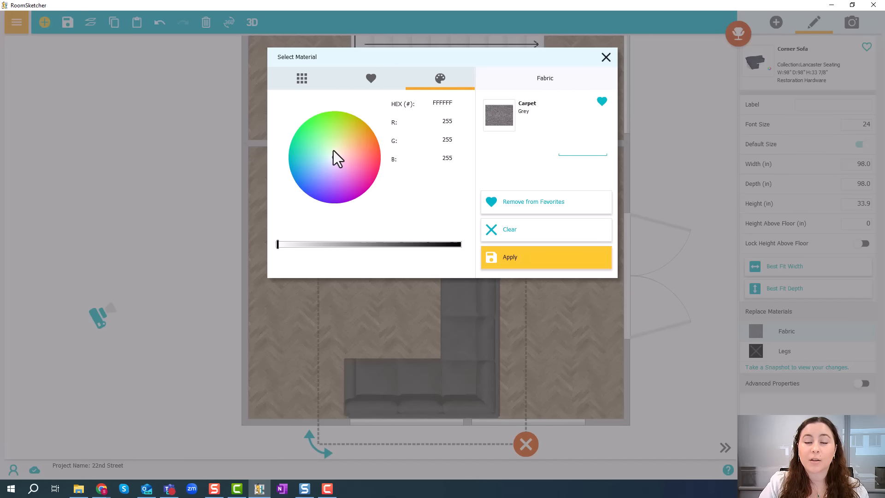
left_click(307, 85)
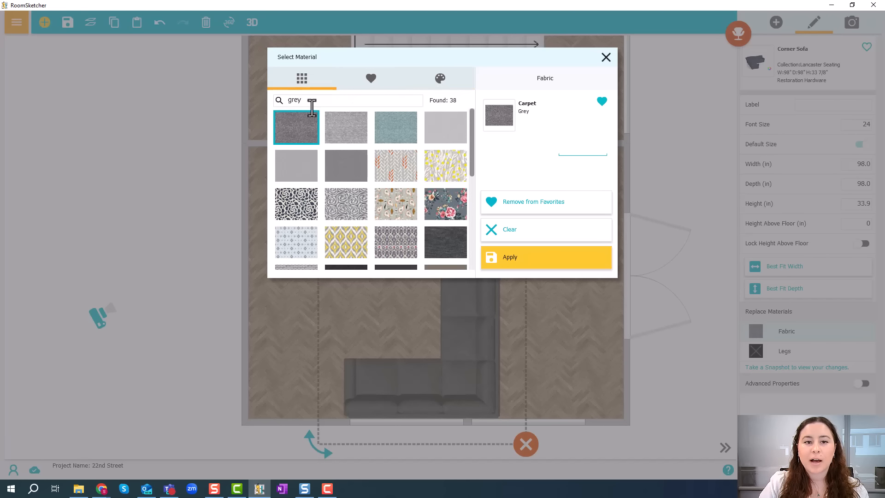
left_click(540, 267)
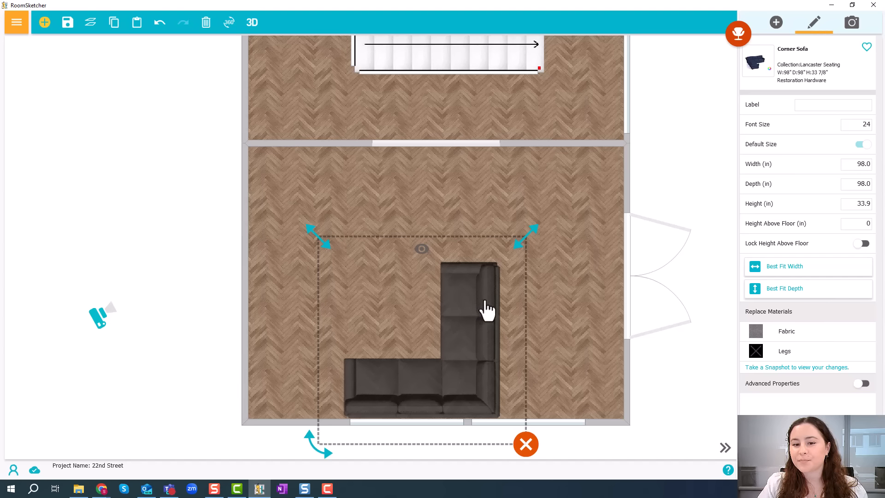
Replace the material of the sofa's legs with Metal Black
left_click(808, 360)
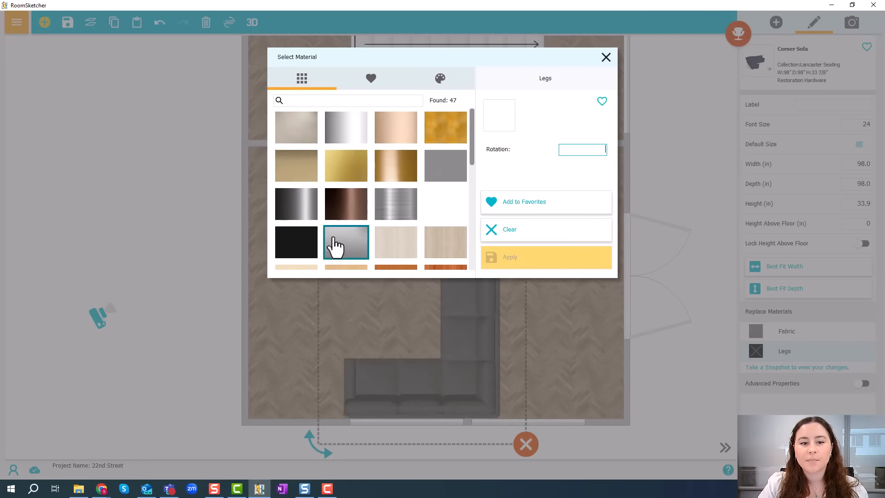
left_click(296, 243)
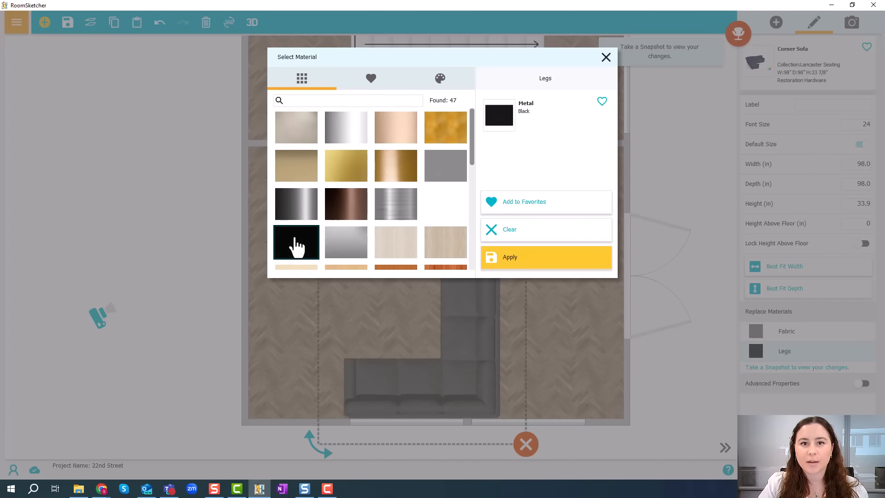
left_click(552, 263)
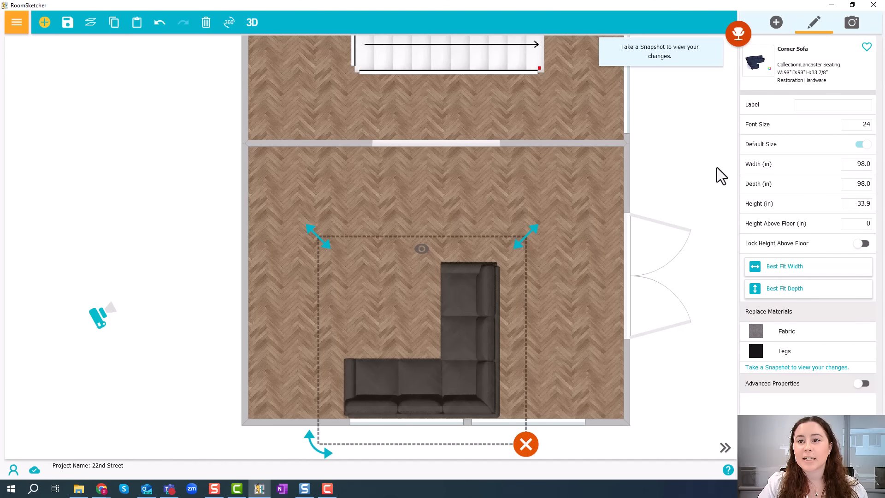
Search the furniture catalog for "book", choose the Bookcase category, and place the tall 15 3/4 in wide bookcase in the lower room
left_click(775, 29)
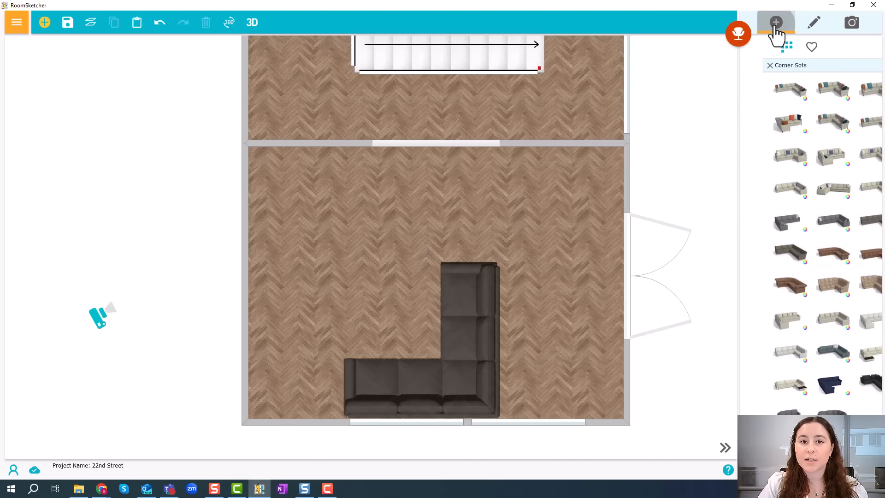
left_click(867, 48)
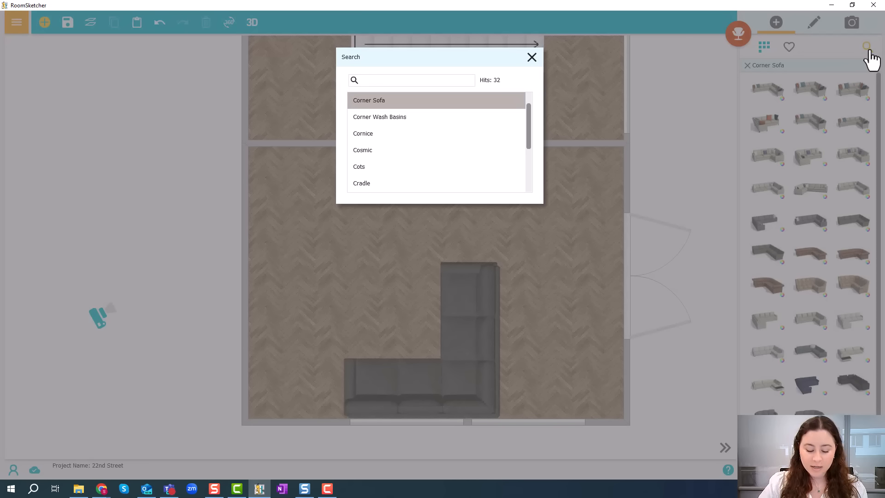
type("book")
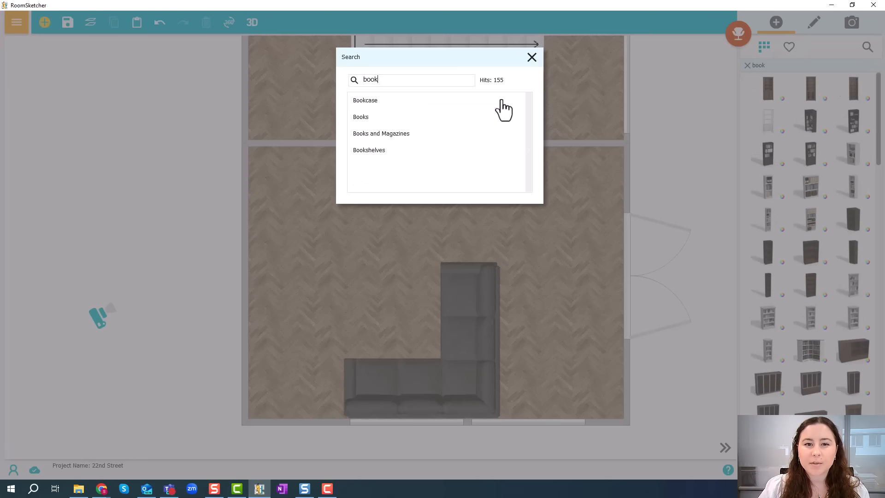
left_click(389, 102)
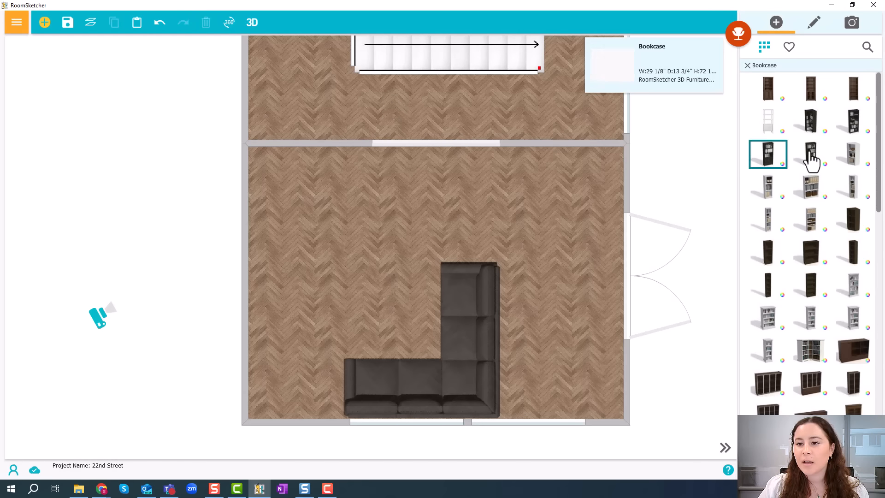
scroll(824, 210, "down", 1)
scroll(821, 208, "down", 3)
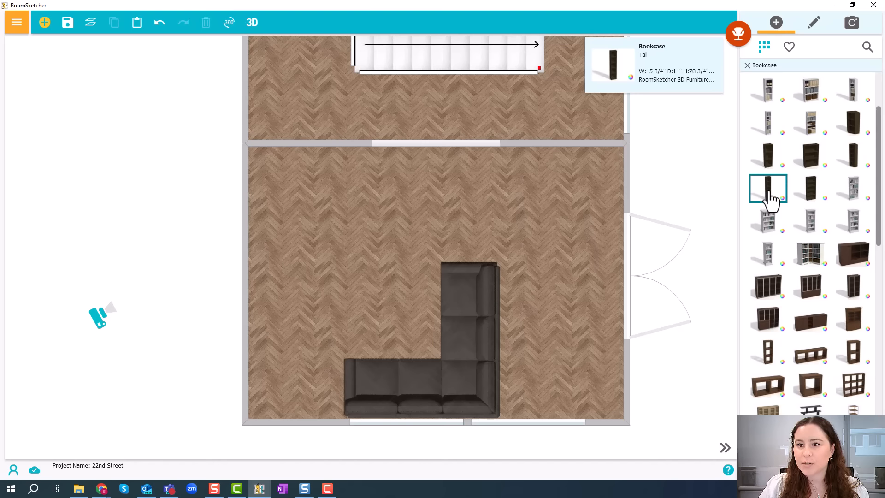
left_click(769, 196)
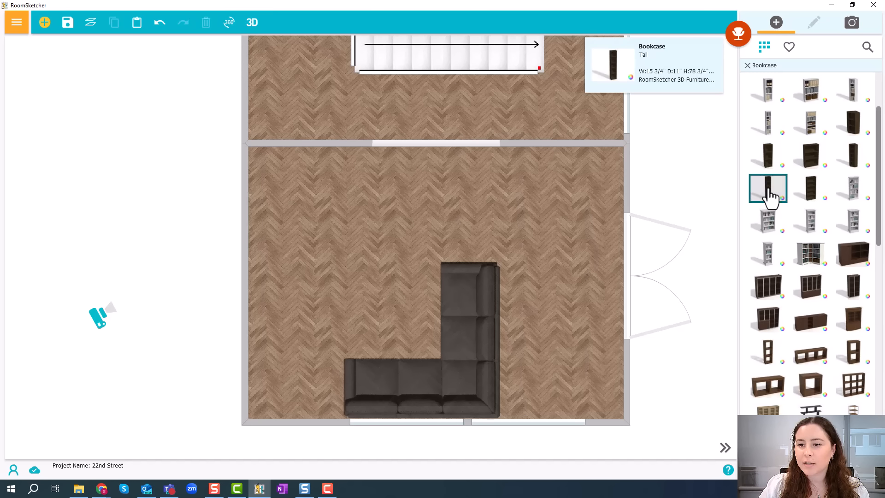
left_click(295, 223)
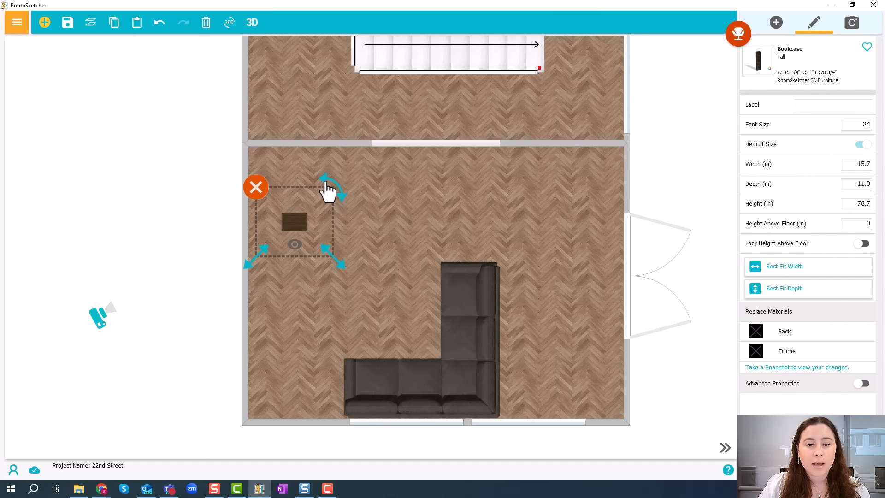
Rotate the bookcase 90° and set it against the wall opposite the double exterior doors, then place a copy farther down the same wall
left_click_drag(337, 196, 272, 177)
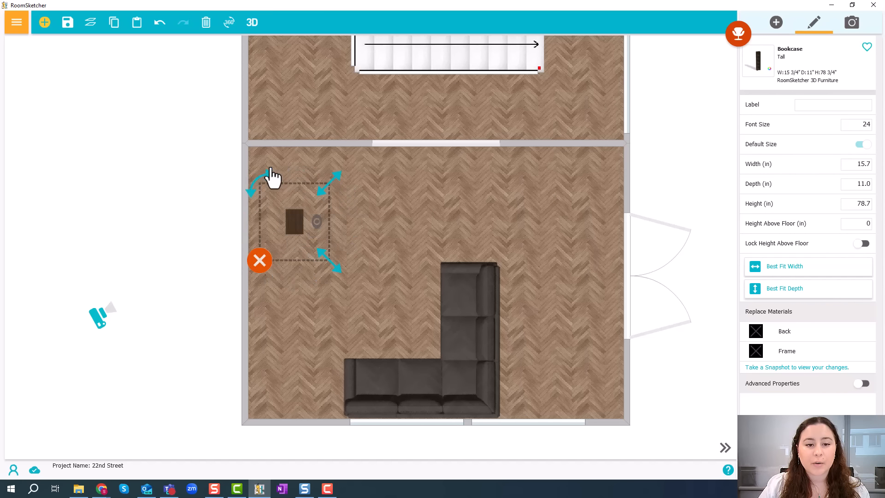
left_click_drag(292, 233, 257, 237)
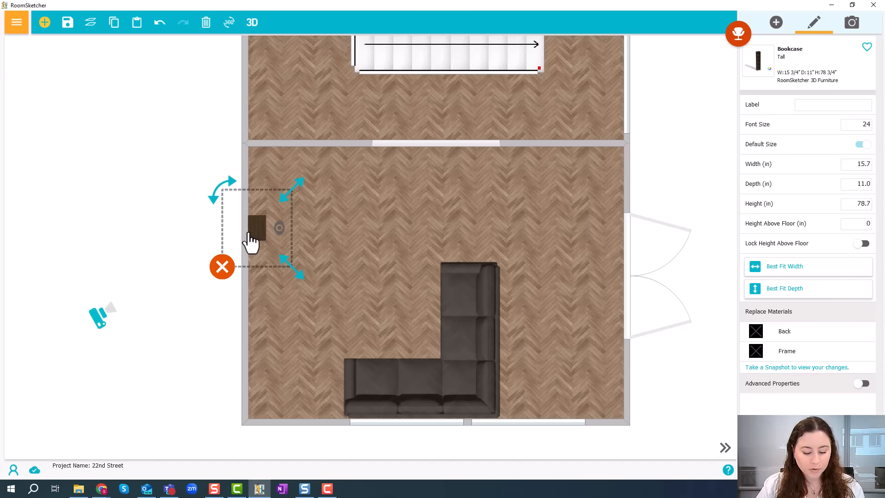
key("ctrl+v")
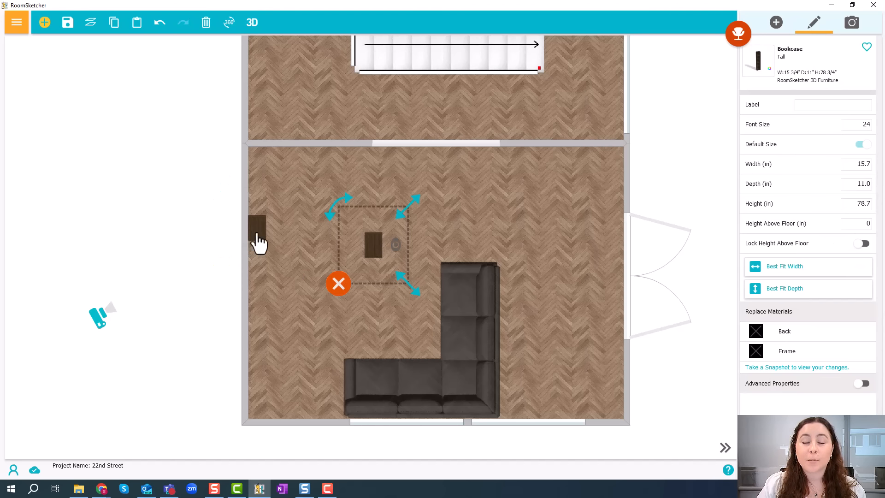
left_click_drag(374, 257, 270, 364)
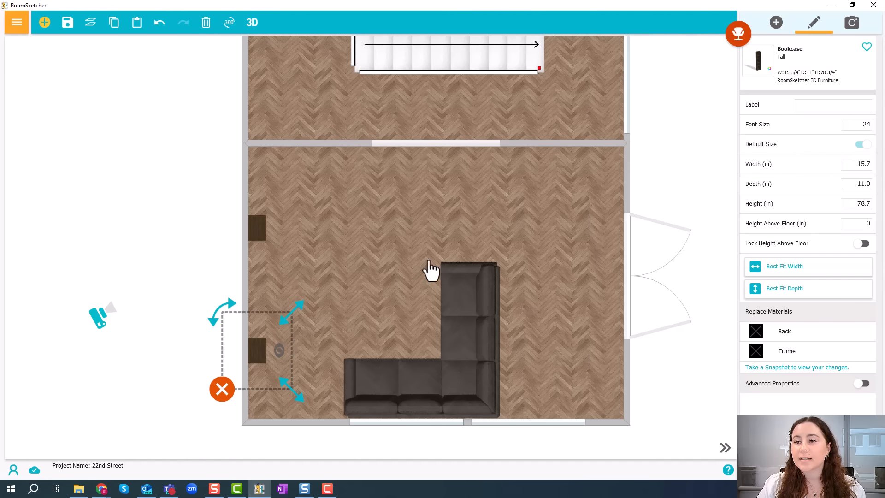
Search for "tv", choose TV Bench, and place the 47 in Ainsworth media unit against the wall between the bookcases, rotated to face the sofa
left_click(773, 30)
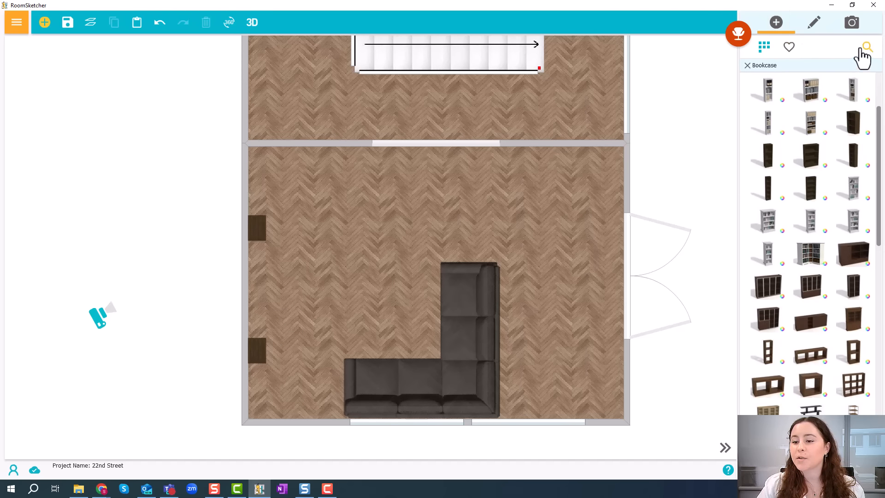
left_click(868, 47)
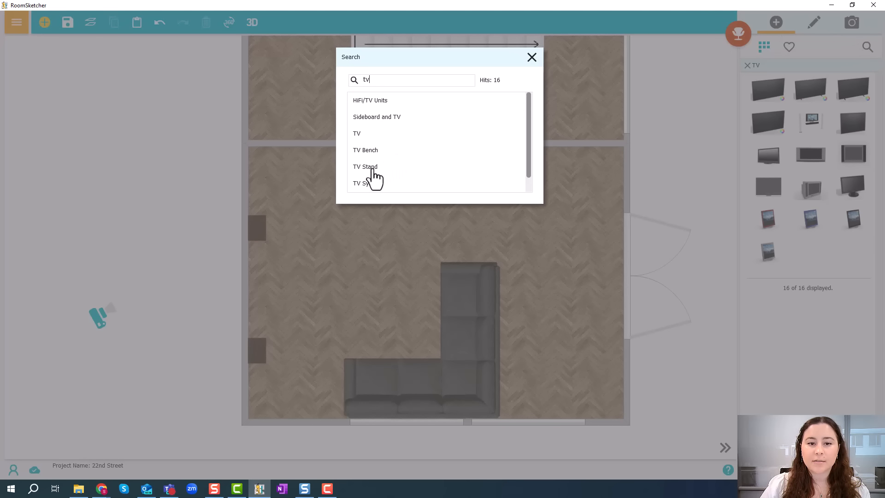
left_click(371, 153)
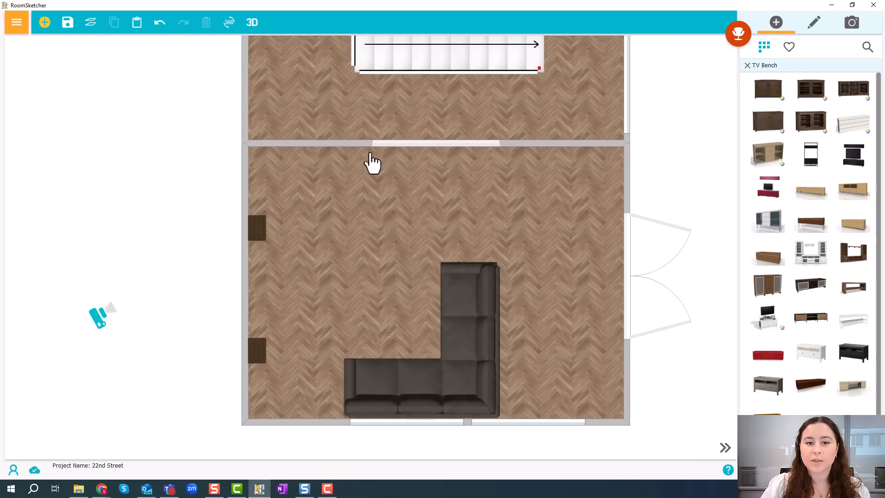
left_click(812, 126)
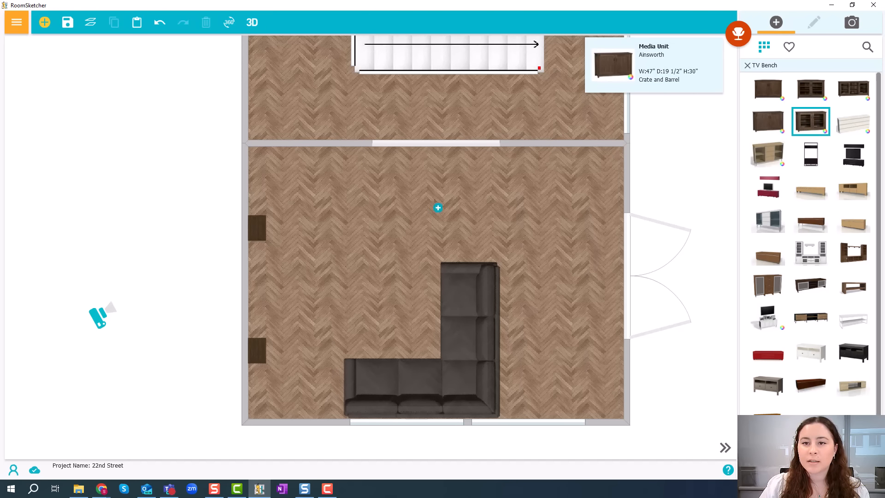
left_click(297, 283)
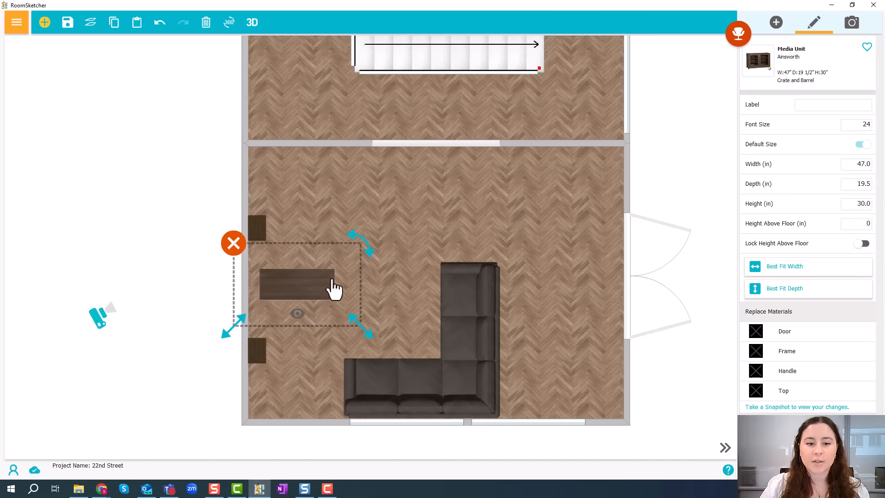
left_click_drag(367, 246, 277, 210)
left_click_drag(305, 282, 281, 282)
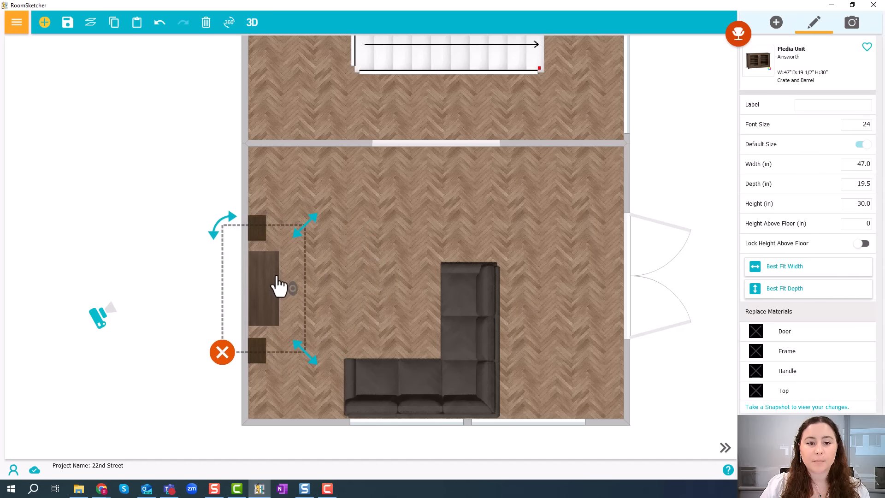
Apply Best Fit Width to the media unit so it fills the gap between the two bookcases
scroll(276, 290, "up", 2)
scroll(275, 297, "up", 2)
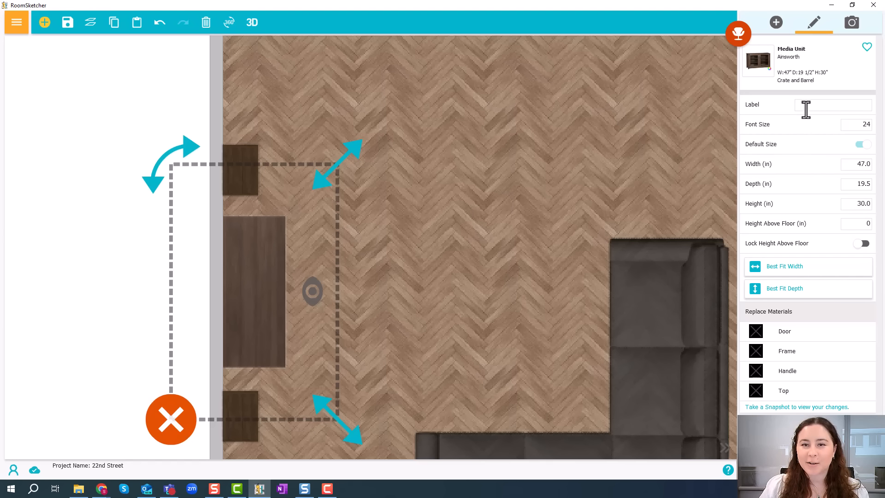
left_click(762, 276)
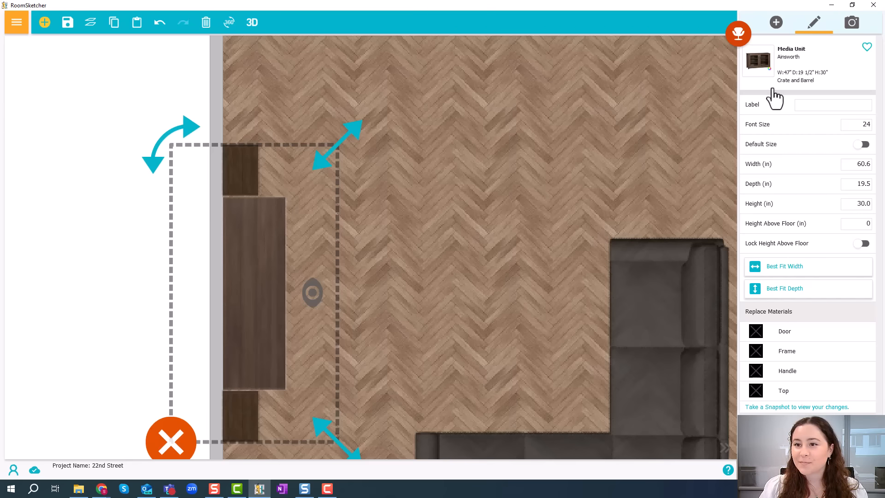
Move the camera into the lower room beside the interior doors and rotate it to 44° to face the sofa and media unit
left_click(783, 29)
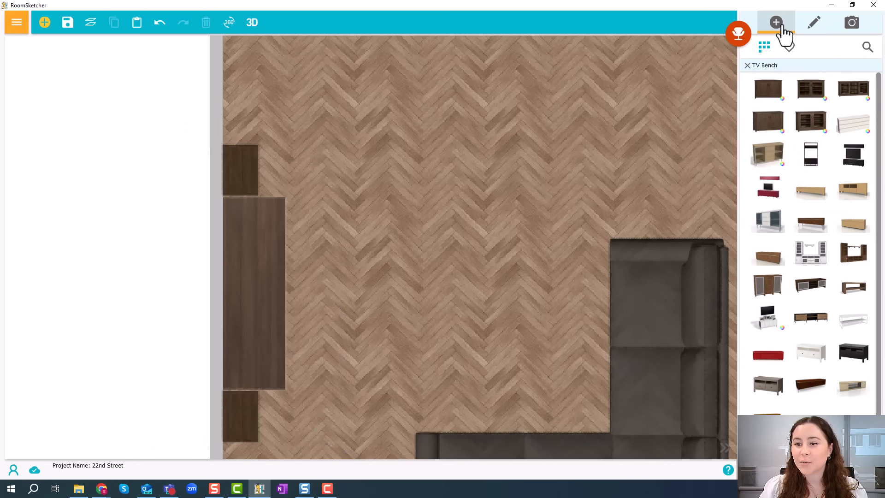
scroll(685, 121, "down", 5)
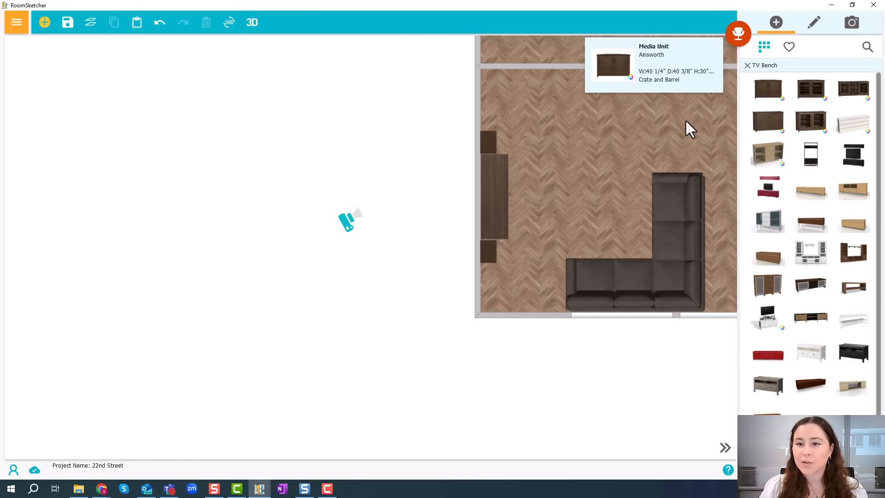
left_click_drag(682, 138, 515, 248)
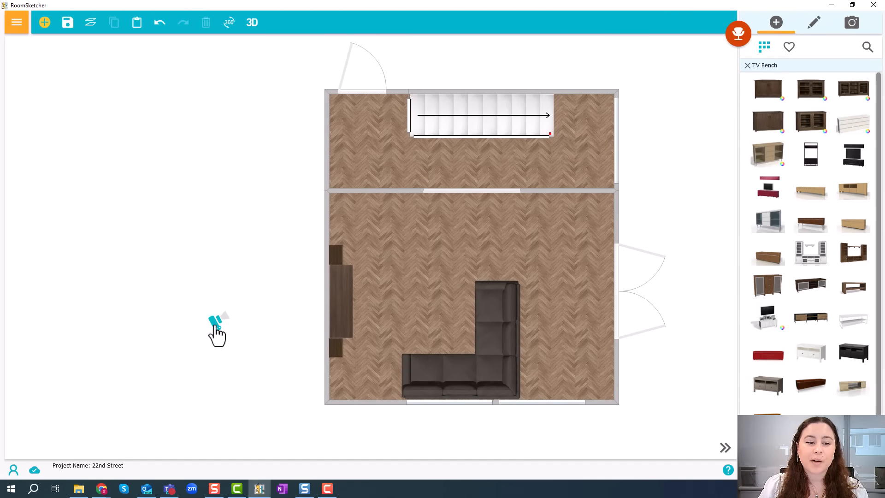
left_click_drag(215, 324, 528, 244)
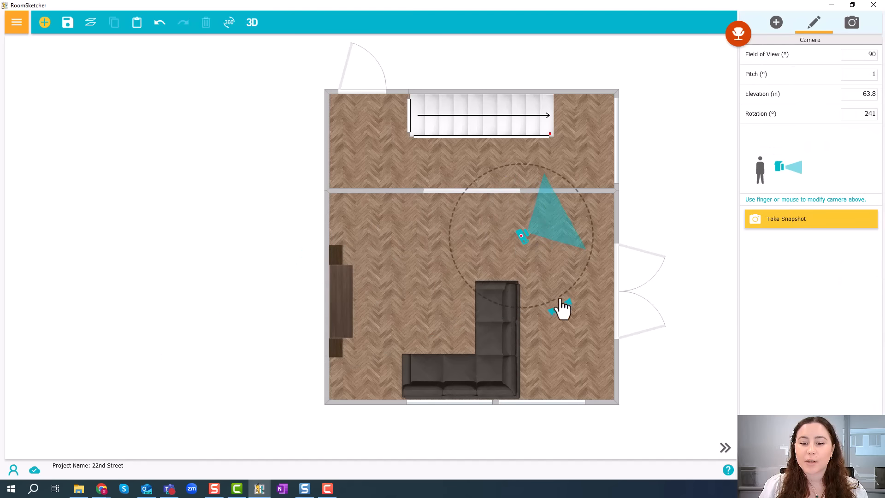
left_click_drag(571, 305, 490, 210)
left_click_drag(525, 242, 533, 209)
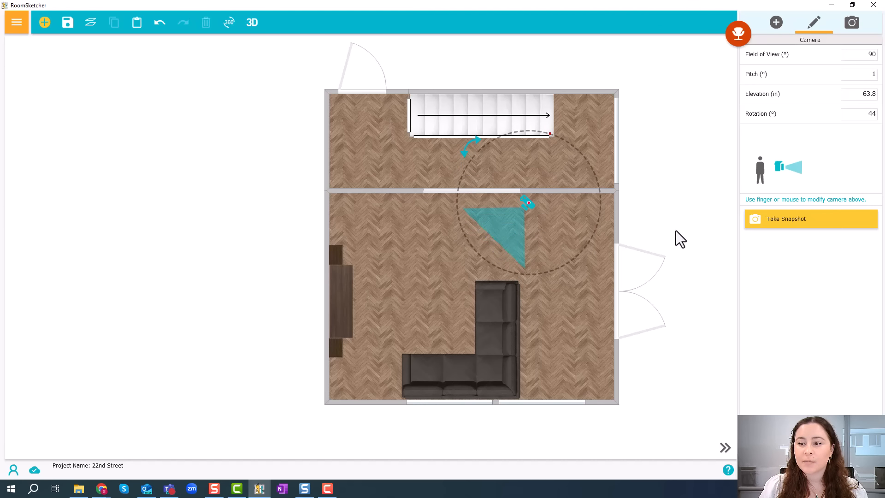
Take a snapshot from the camera and examine the enlarged image of the furnished room
left_click(785, 226)
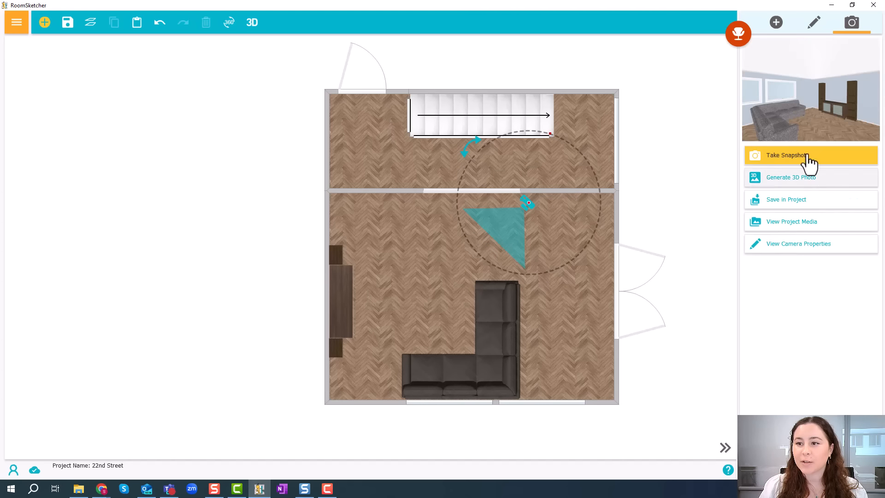
left_click(819, 126)
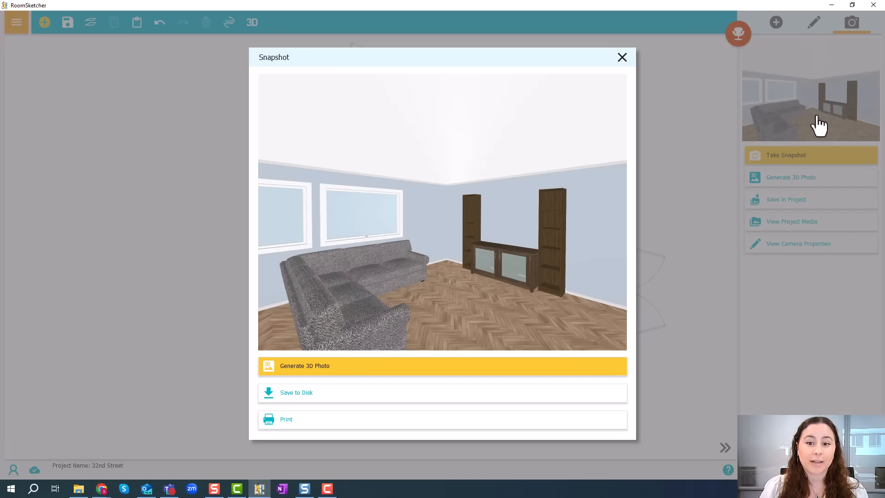
left_click(622, 57)
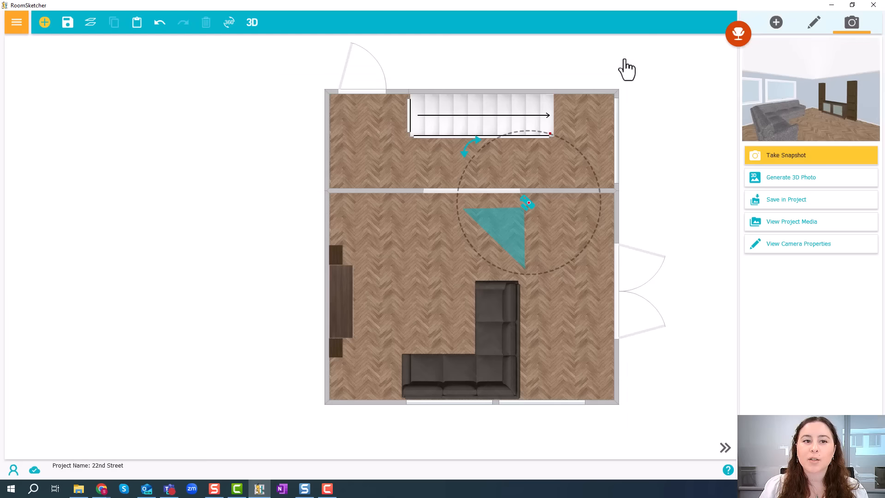
View the floor plan in Live 3D and inspect the sofa, bookcases and media unit from several angles
left_click(252, 28)
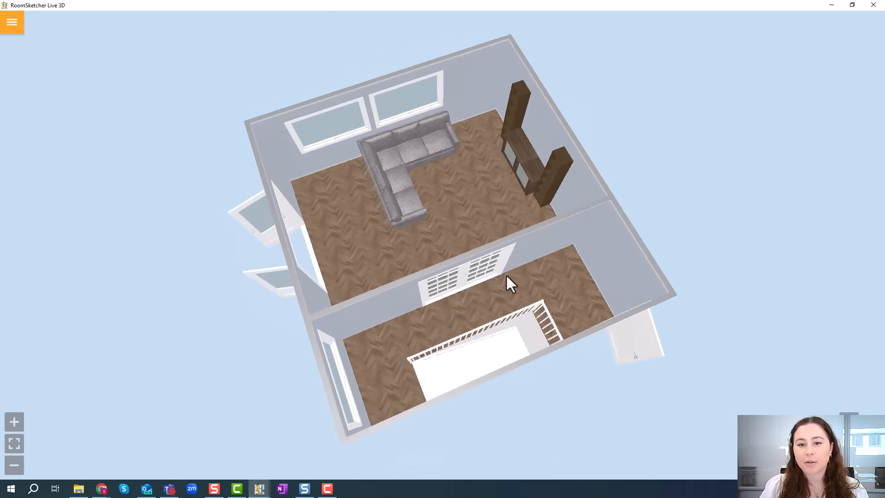
scroll(376, 250, "up", 5)
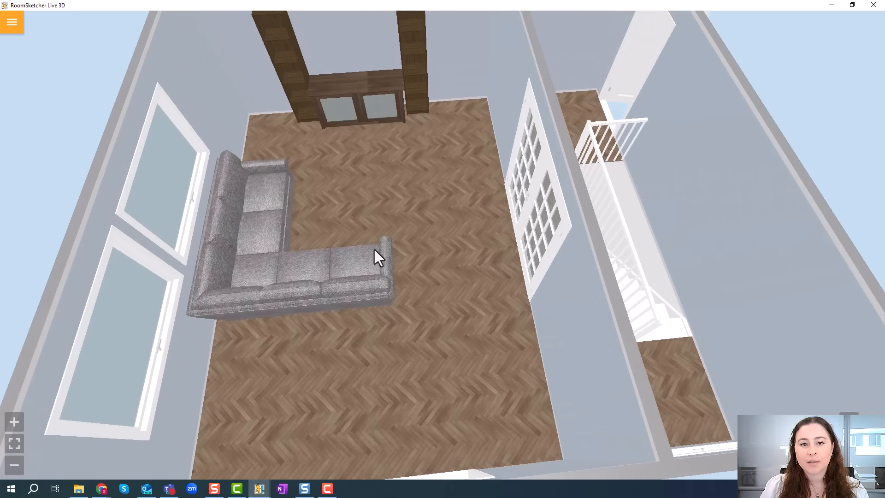
left_click_drag(375, 251, 429, 244)
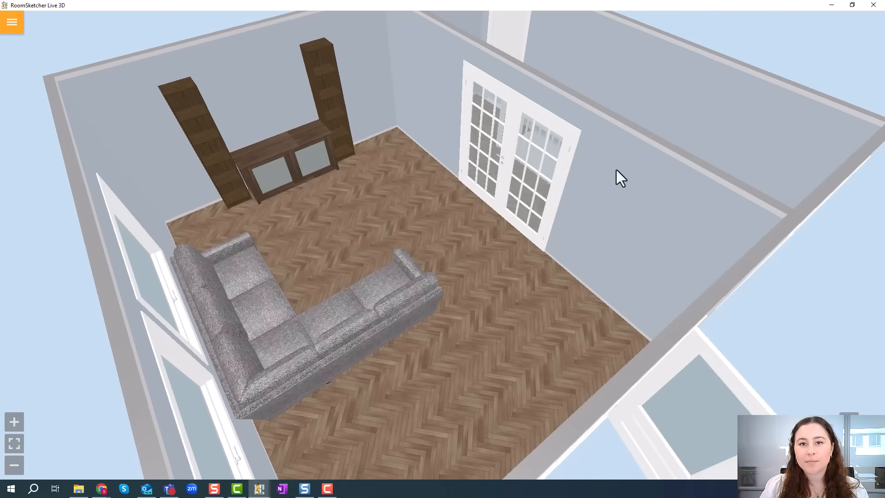
left_click(832, 5)
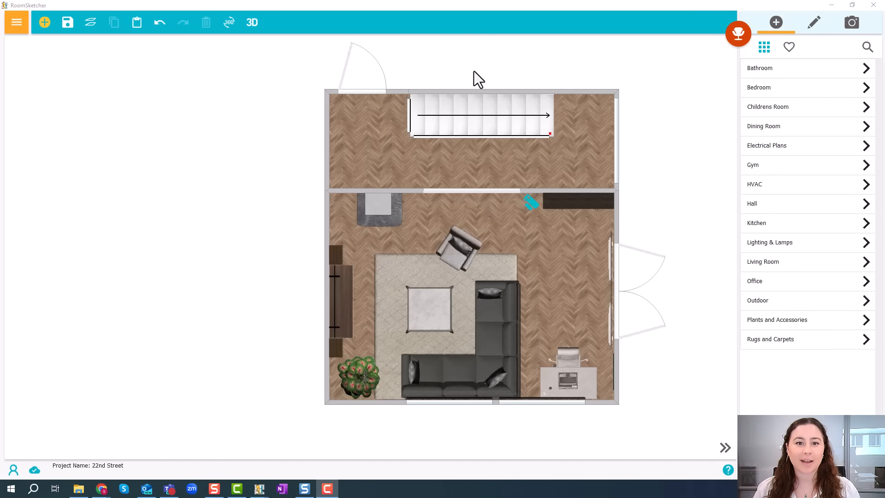
Reopen Live 3D for the fully furnished plan and examine the living room, fireplace, desk and stairs from all sides
left_click(252, 22)
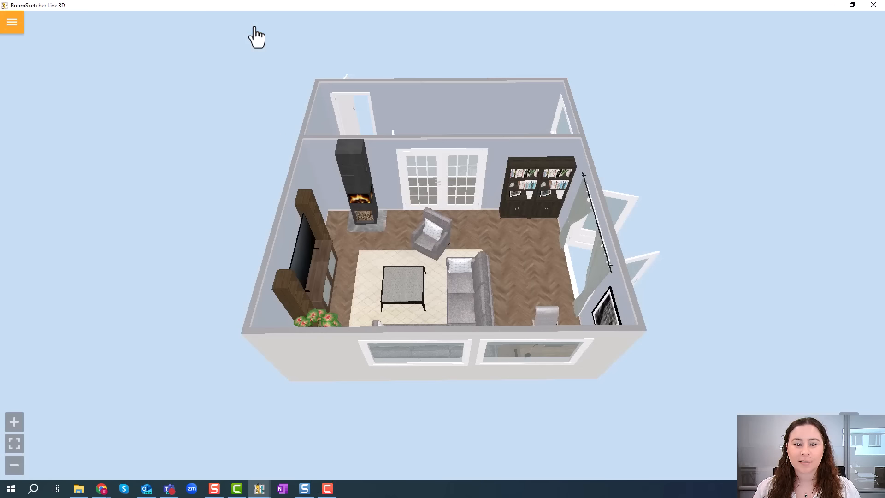
left_click_drag(306, 238, 504, 252)
scroll(504, 253, "up", 6)
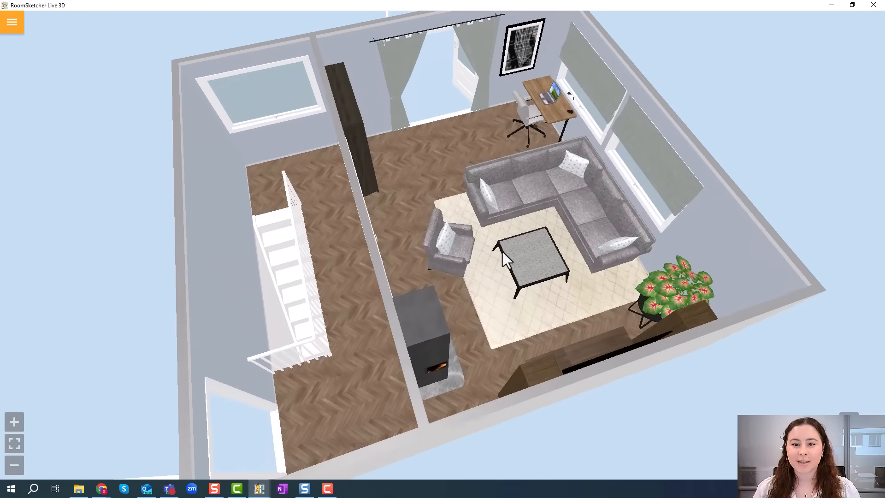
scroll(502, 252, "down", 4)
left_click_drag(537, 182, 710, 300)
scroll(387, 198, "up", 3)
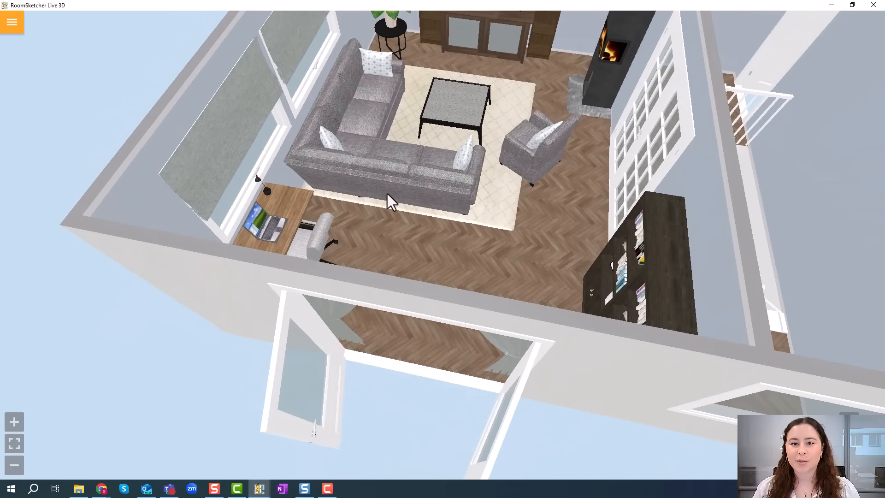
right_click_drag(409, 151, 405, 272)
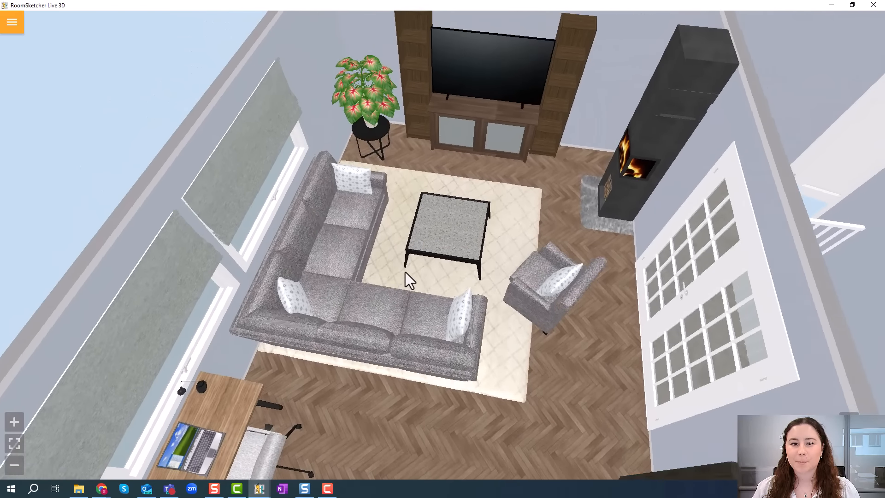
Examine the living room in Live 3D from behind the sofa towards the media unit, and close the 3D view
scroll(408, 264, "up", 2)
scroll(409, 264, "up", 2)
left_click_drag(402, 328, 390, 291)
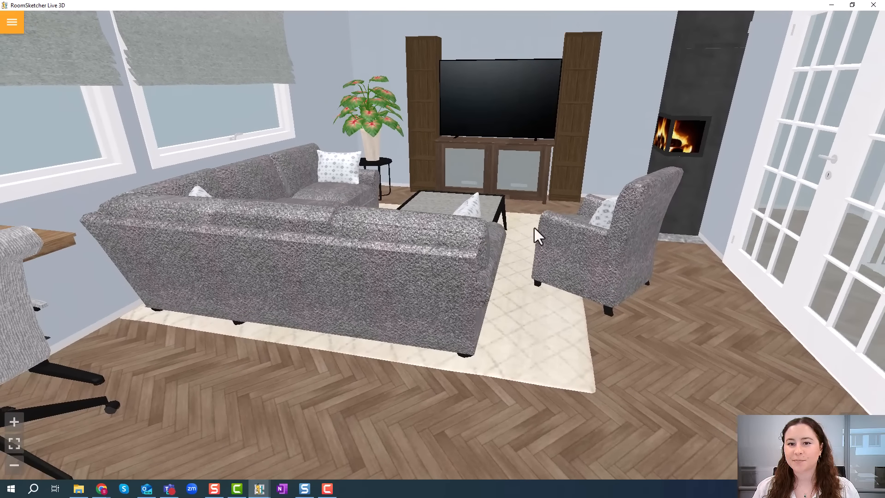
left_click(833, 4)
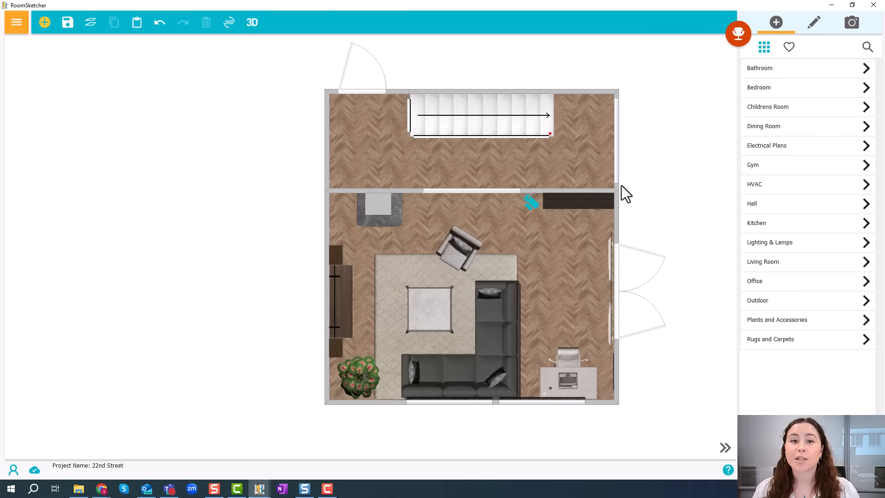
Take a camera snapshot from beside the dark bookcases at 44° rotation and generate a 3D Photo from it
left_click(531, 204)
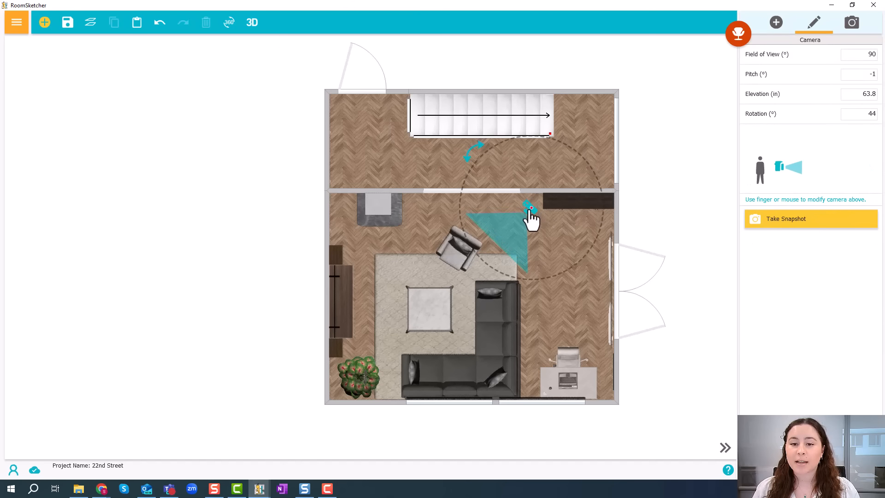
left_click_drag(531, 208, 532, 205)
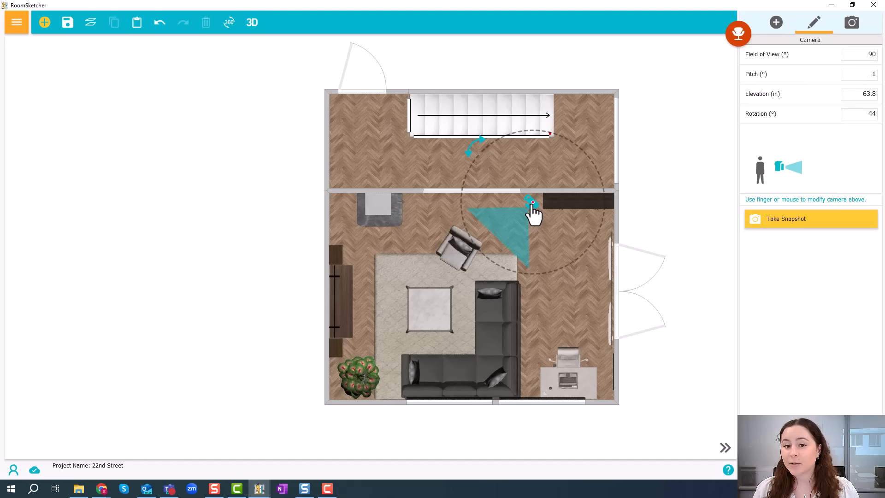
left_click(791, 219)
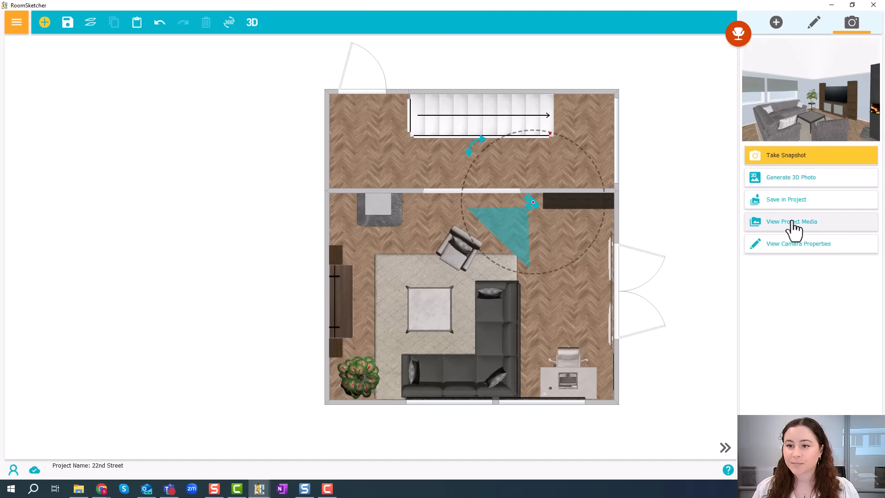
left_click(806, 127)
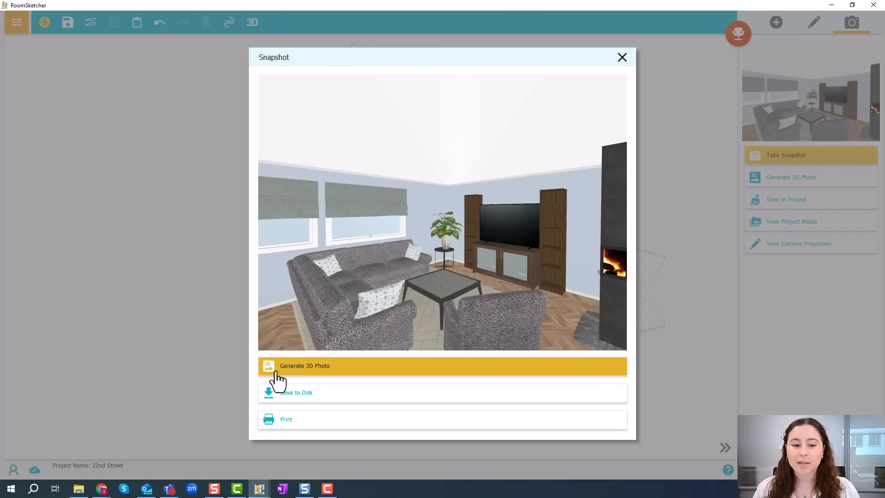
left_click(350, 369)
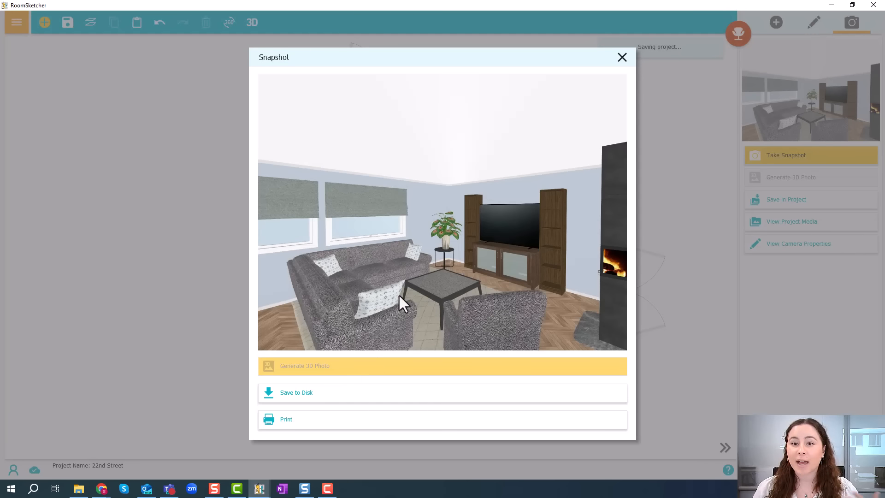
left_click(623, 57)
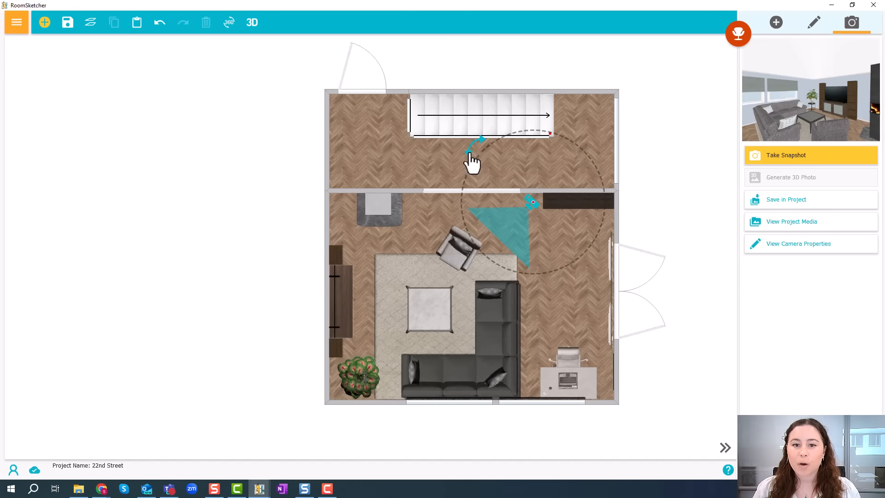
Rotate the camera to 306°, move it between the fireplace and media unit, and generate a 3D Photo from a new snapshot
left_click_drag(472, 162, 513, 223)
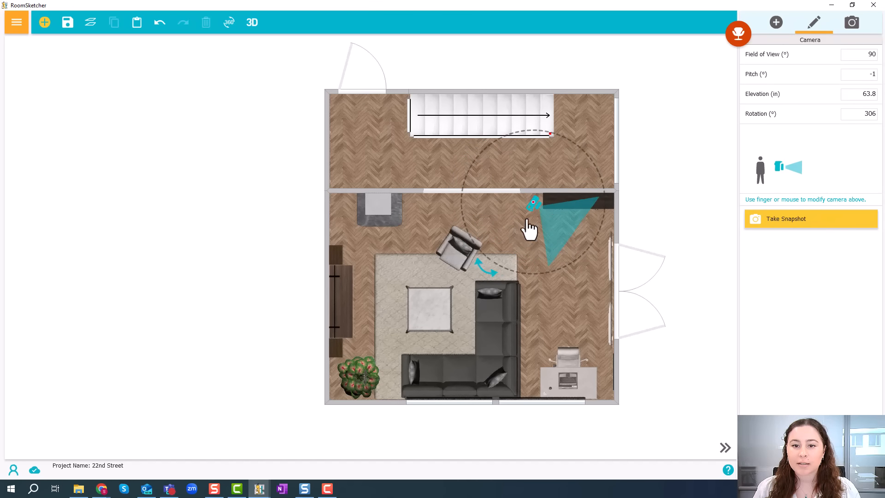
left_click_drag(533, 208, 341, 239)
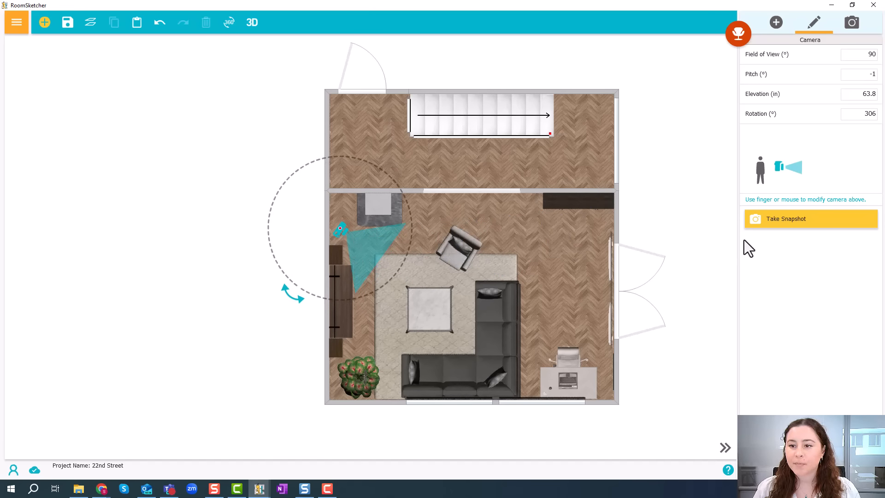
left_click(813, 223)
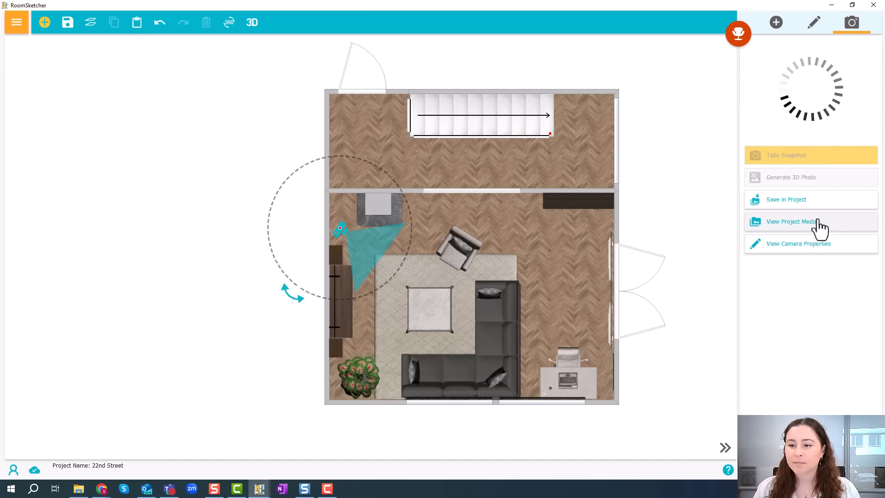
left_click(816, 124)
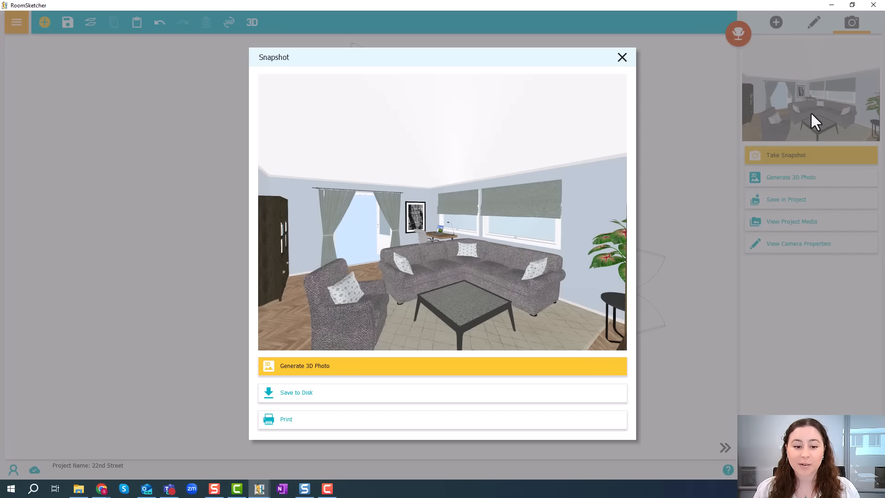
left_click(336, 368)
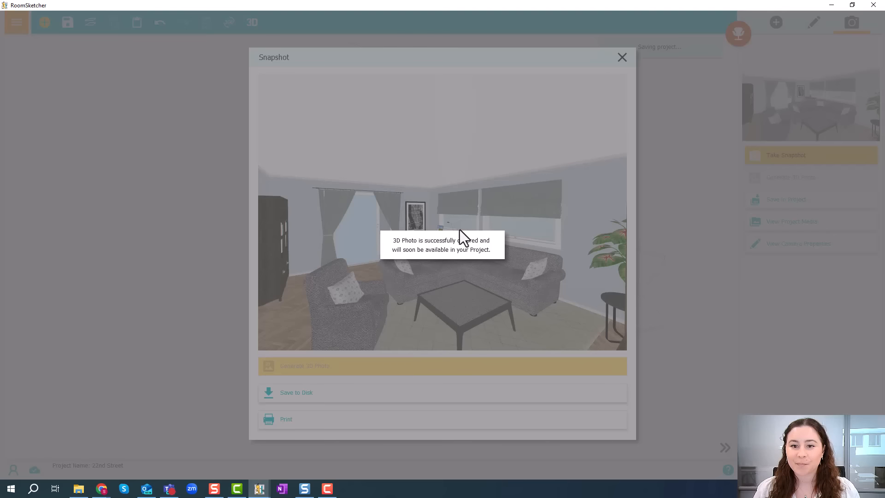
left_click(622, 57)
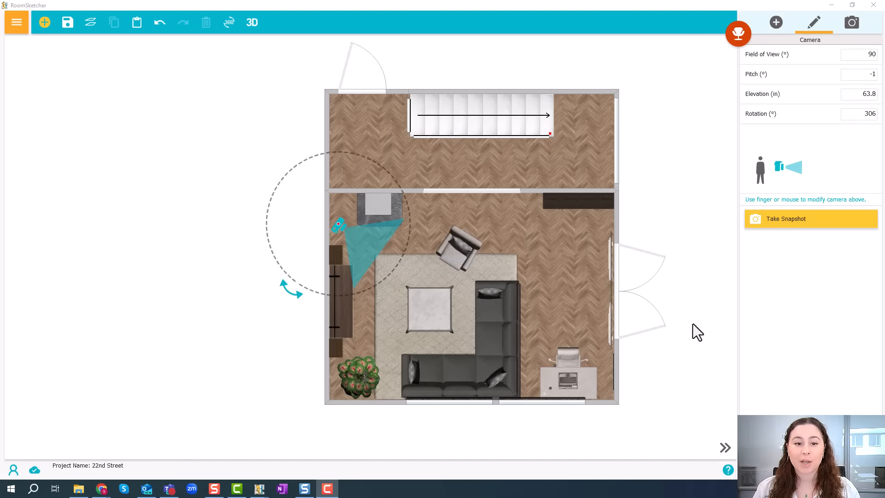
Move the camera between the sofa and the double exterior doors, preview the 360 panorama there, and generate a 360 View
left_click(341, 228)
mouse_move(342, 228)
left_mouse_down()
mouse_move(473, 301)
mouse_move(539, 303)
left_mouse_up()
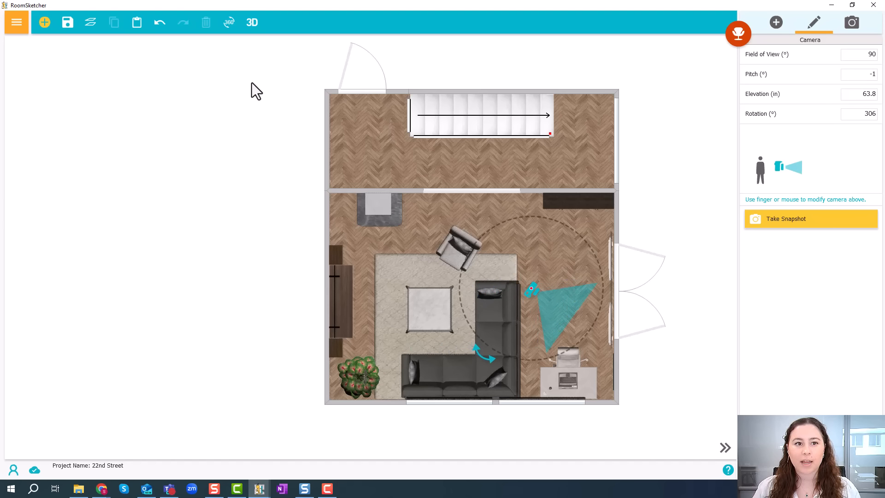
left_click(229, 32)
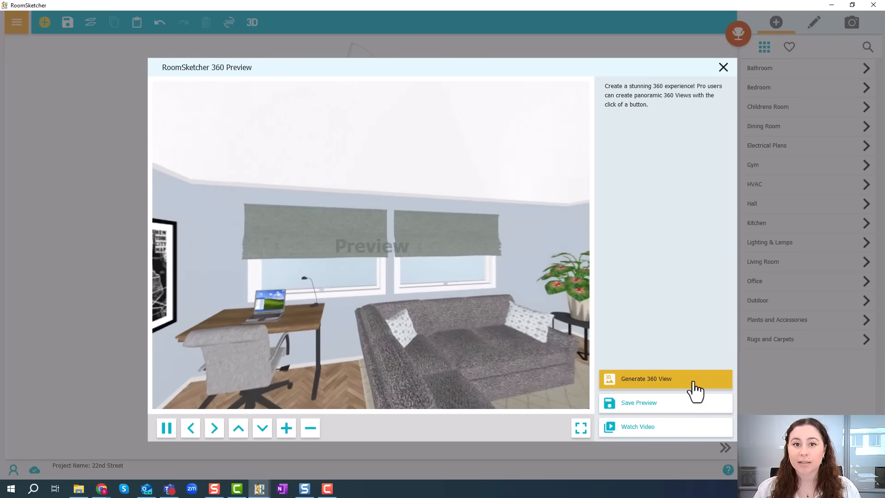
left_click(693, 389)
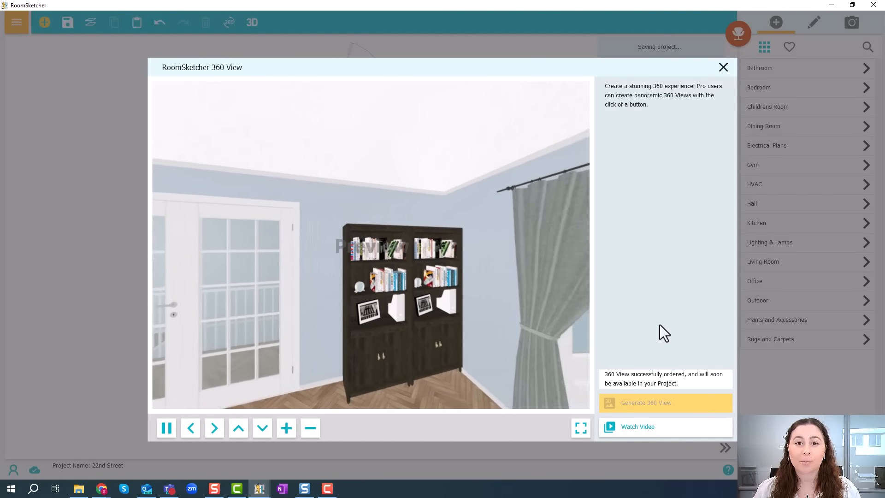
left_click(723, 68)
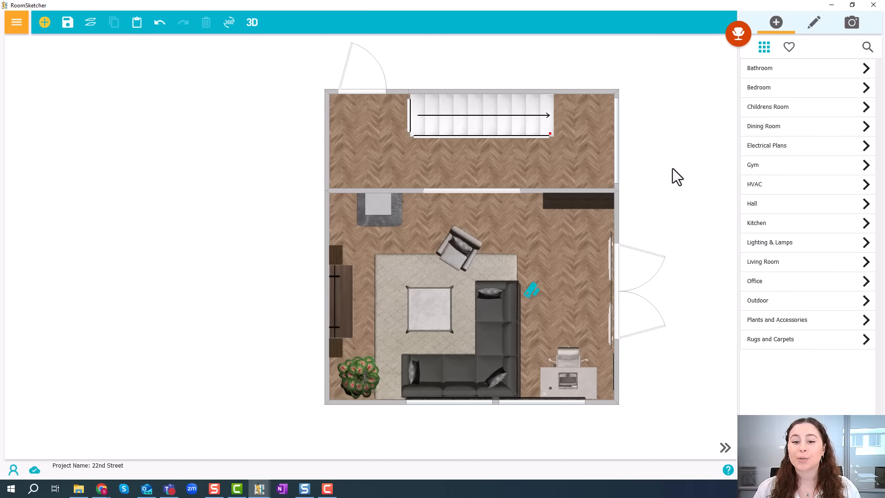
Preview the level as a 2D Floor Plan, generate it, and close the preview
left_click(17, 23)
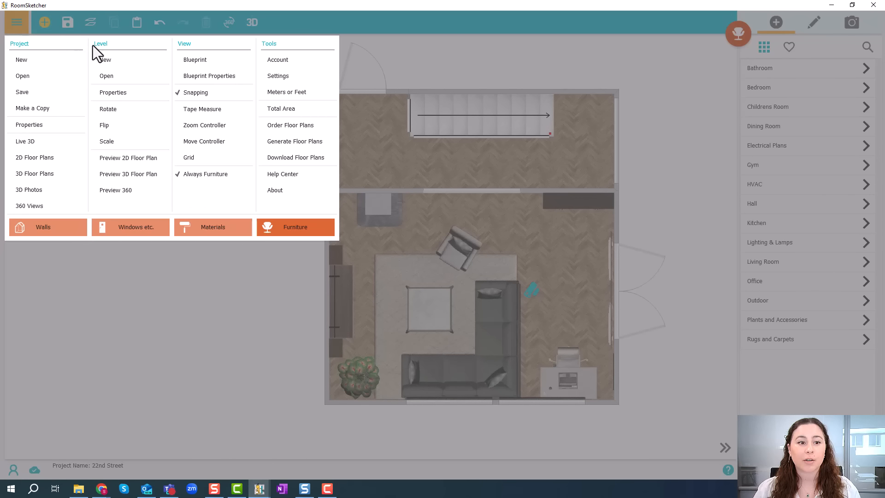
left_click(107, 161)
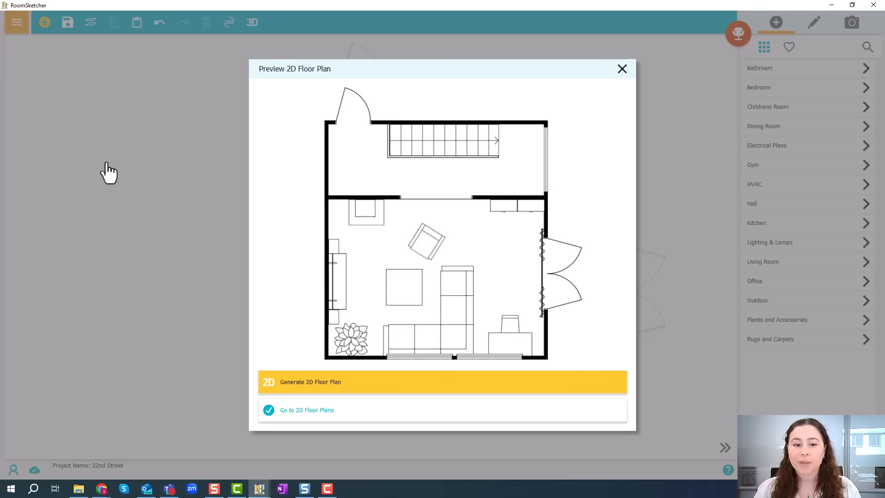
left_click(358, 386)
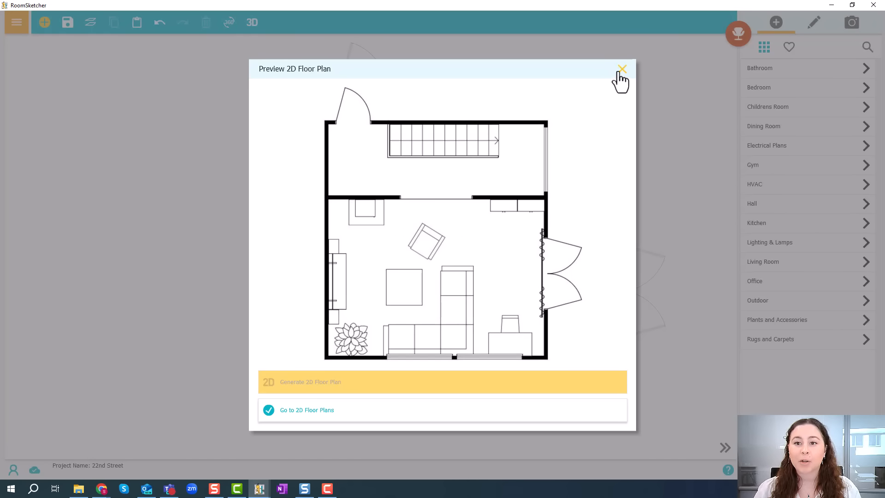
left_click(622, 70)
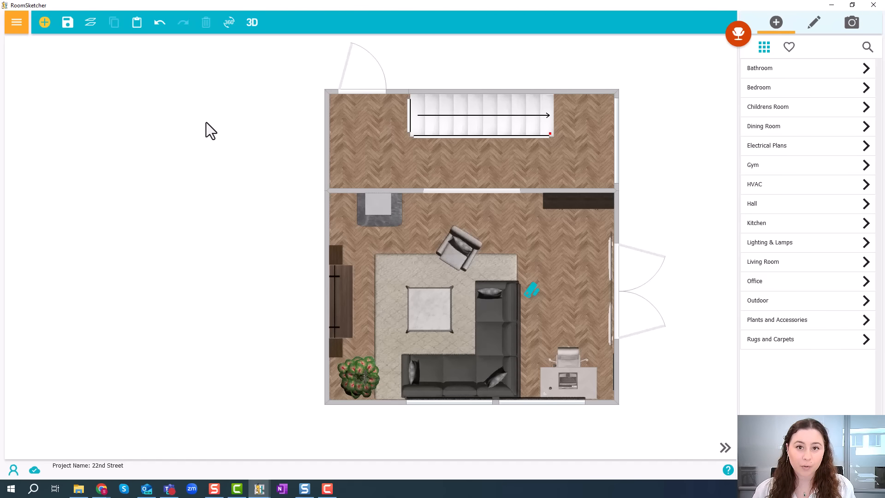
Preview the level as a 3D Floor Plan, generate it, and close the preview
key("ctrl+3")
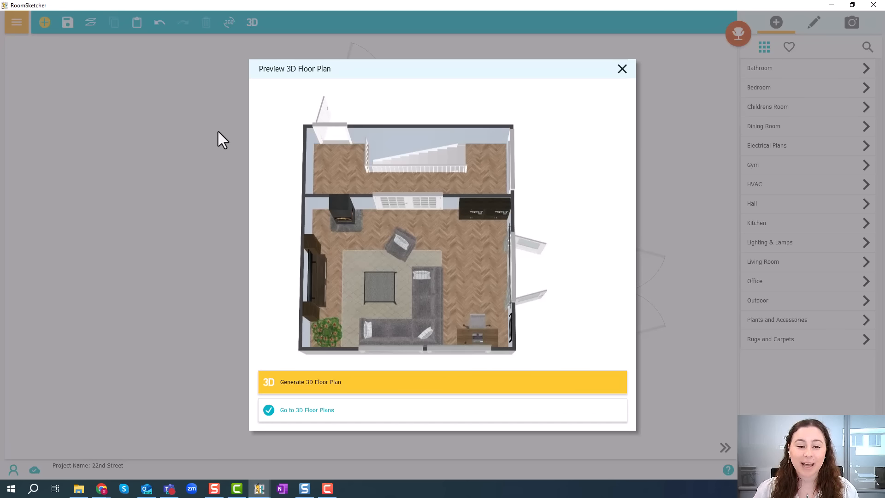
left_click(376, 391)
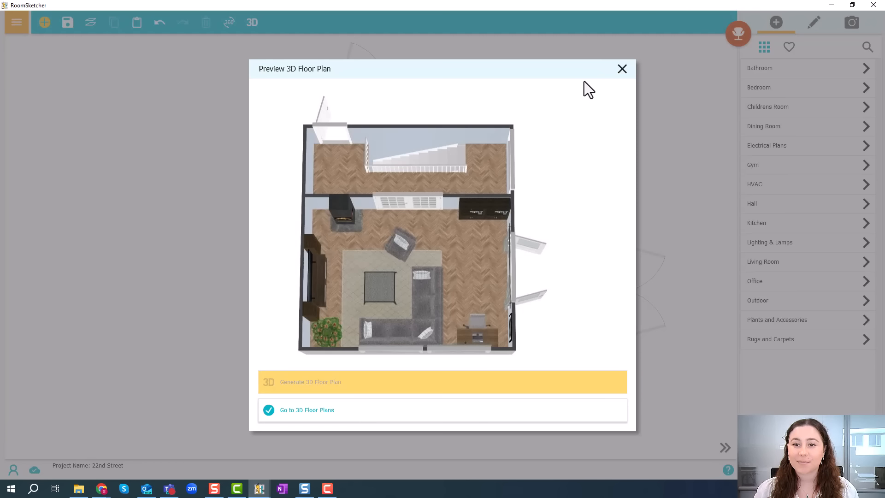
left_click(622, 69)
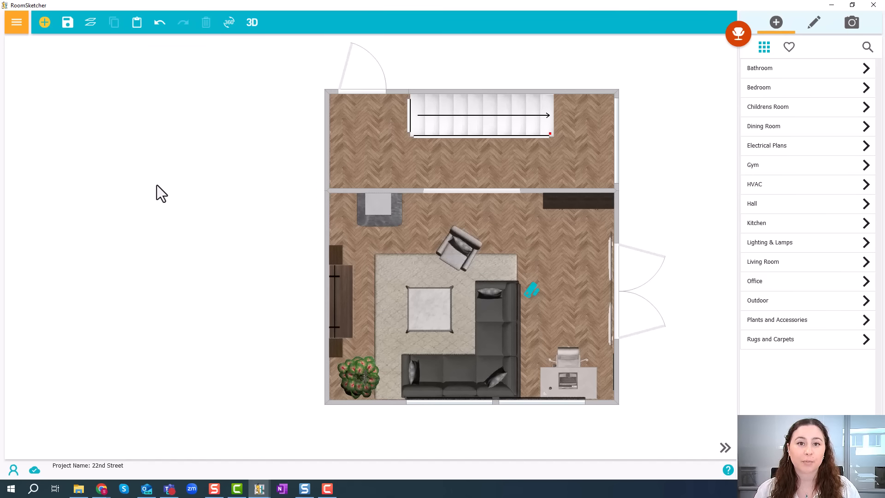
View the project's generated 2D Floor Plans with their save and print options, and return to the floor plan
left_click(17, 23)
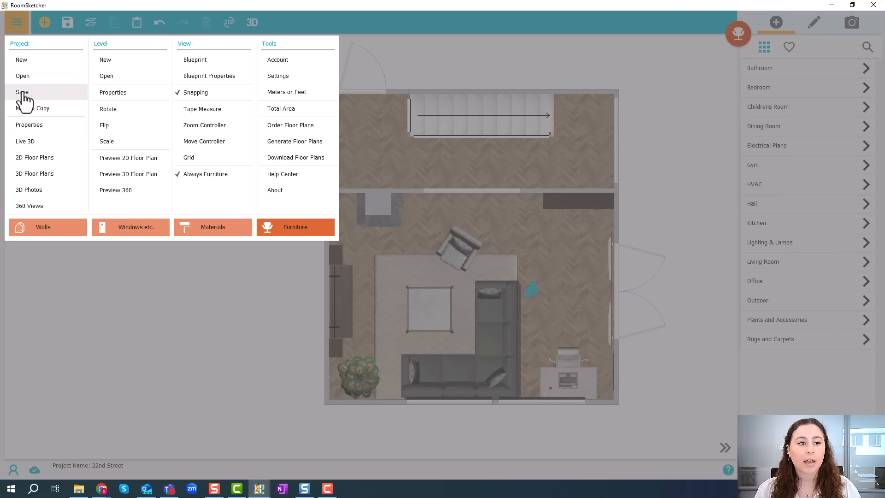
left_click(57, 161)
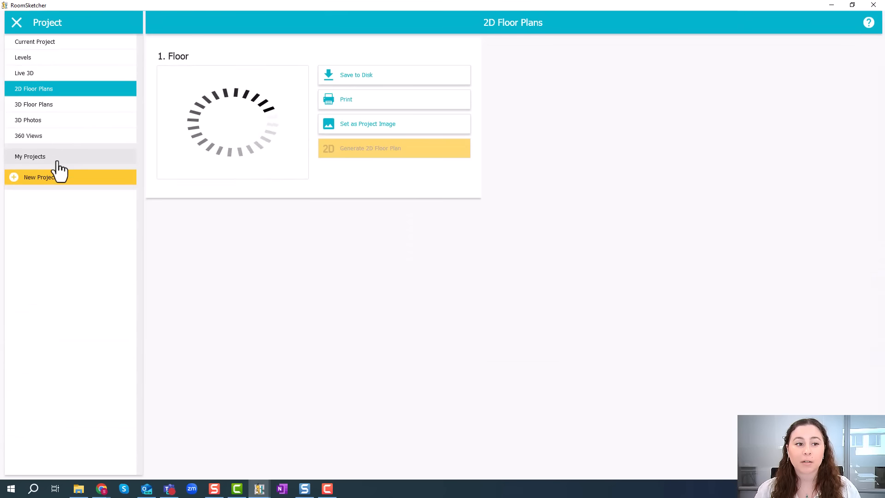
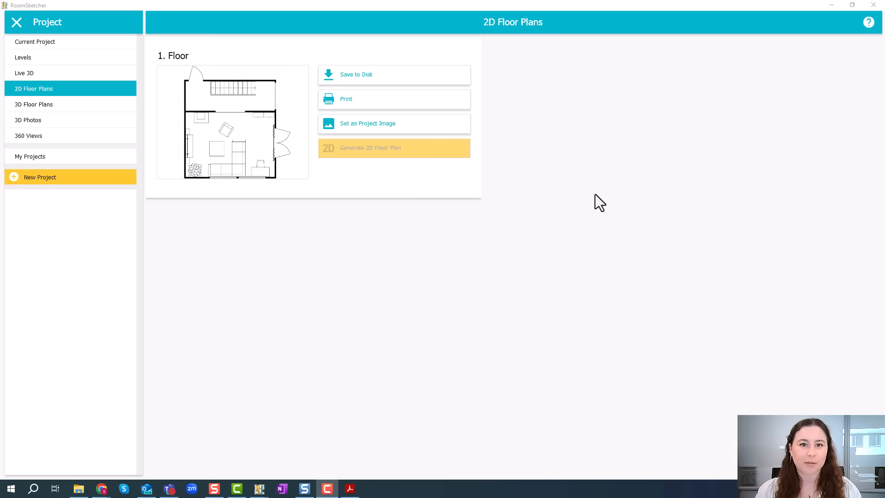
left_click(16, 22)
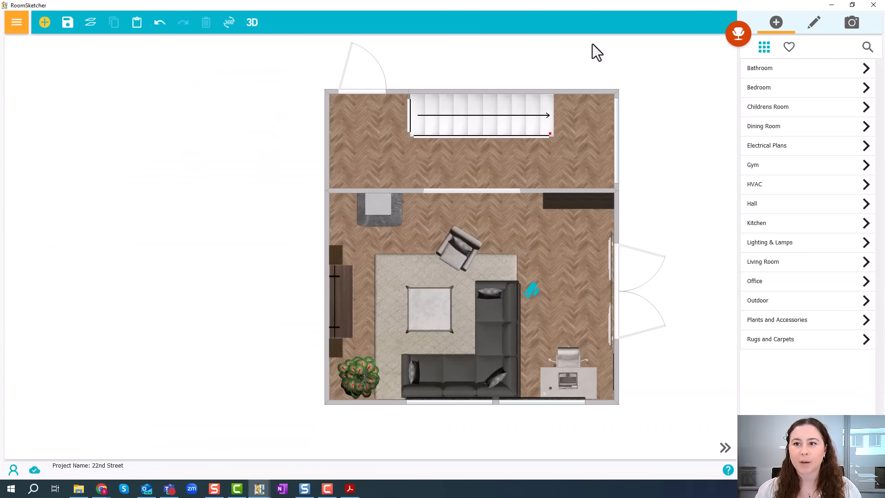
Switch to Windows etc. mode and turn on Always Furniture so the furniture shows in the plan
left_click(738, 44)
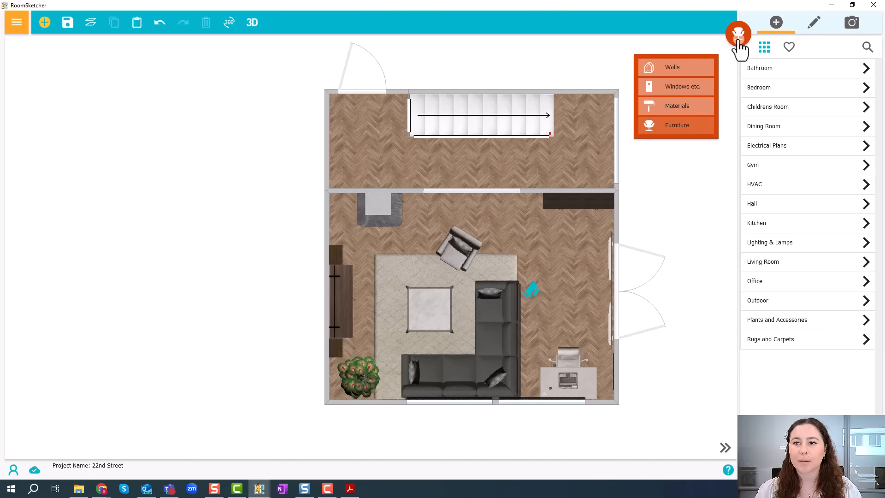
left_click(714, 87)
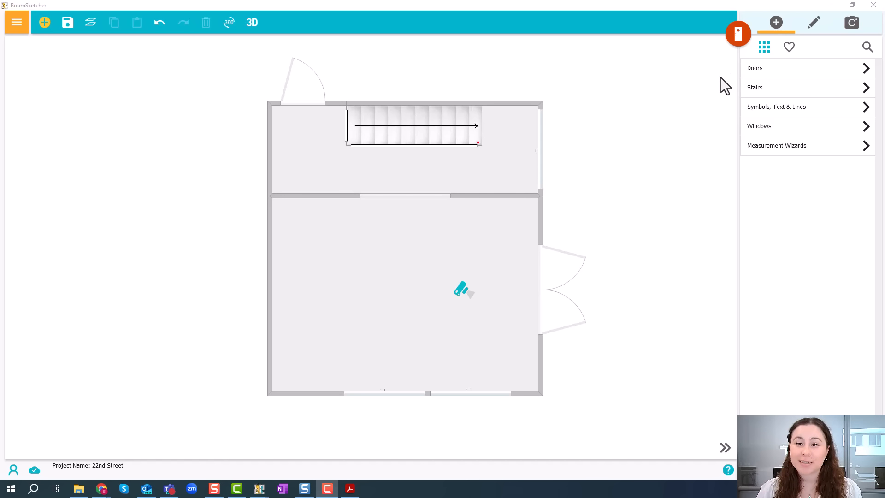
left_click(19, 26)
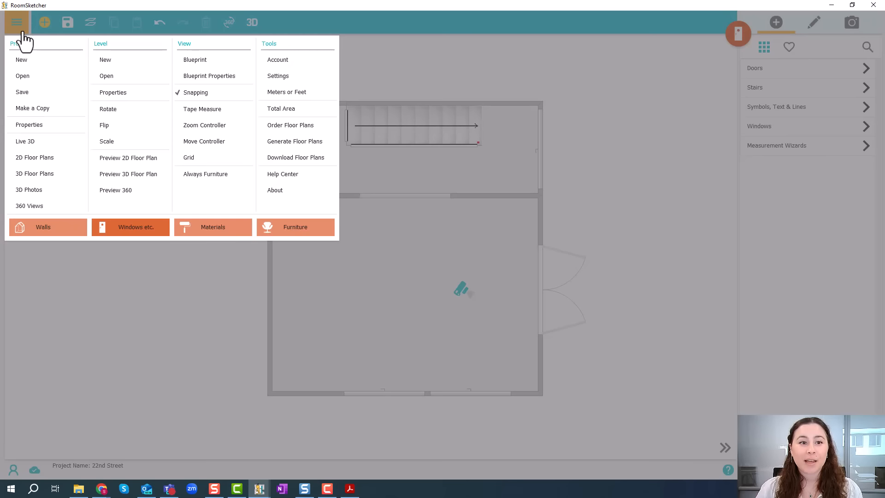
left_click(234, 186)
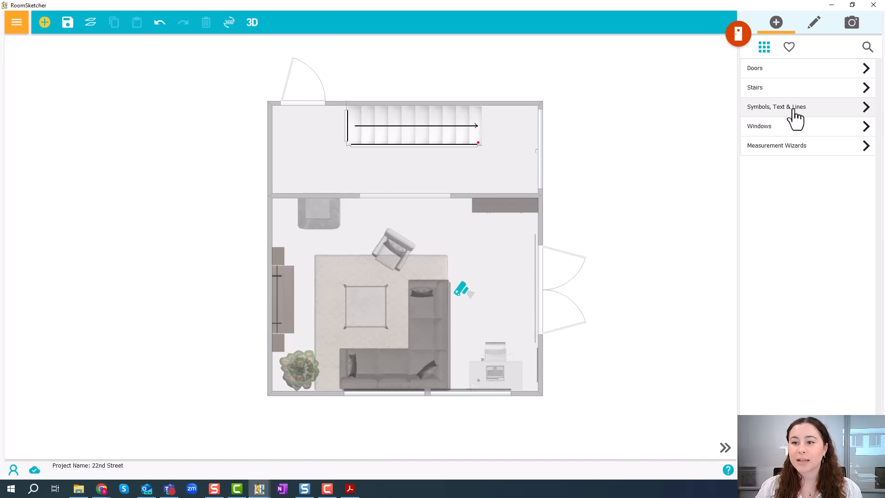
Place a four-direction compass symbol beside the plan's upper left, shrink it to about 36.5 by 35.2 in, and rotate north toward the upper left
left_click(822, 110)
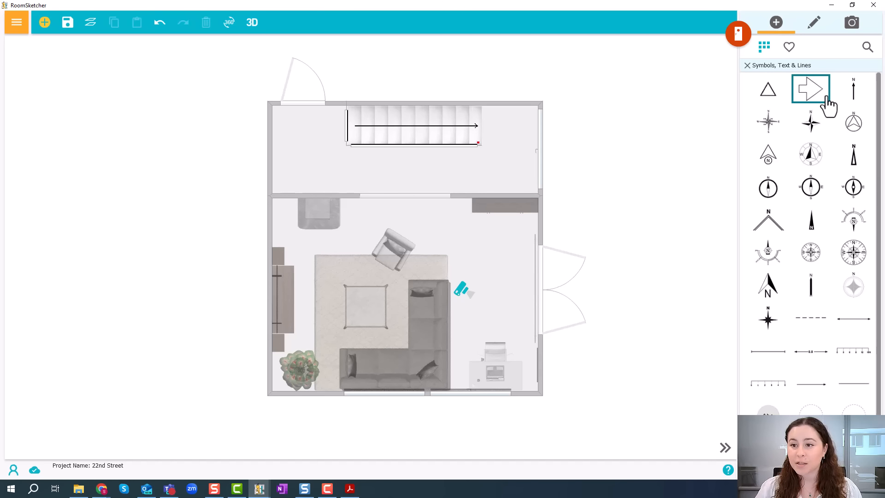
left_click(815, 189)
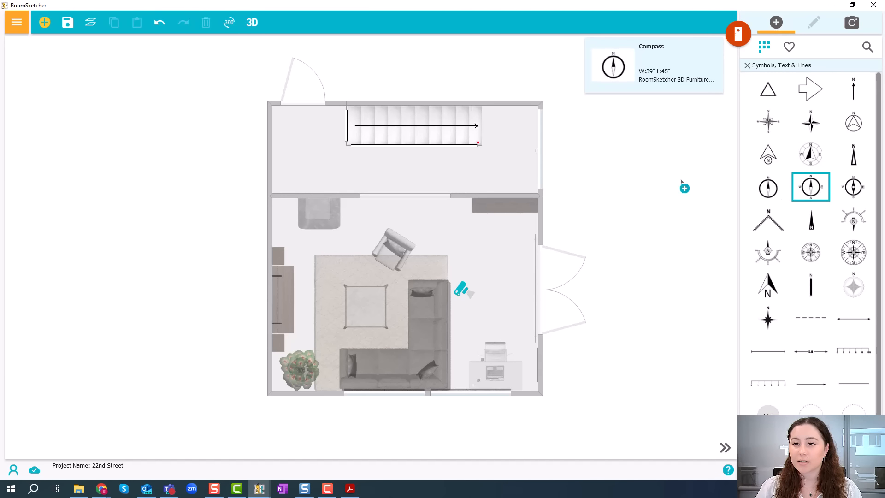
left_click(183, 162)
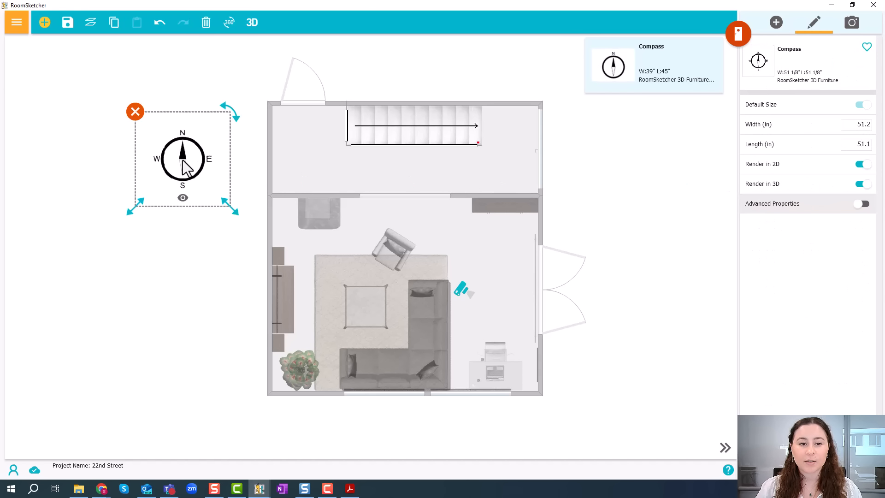
left_click_drag(227, 202, 207, 184)
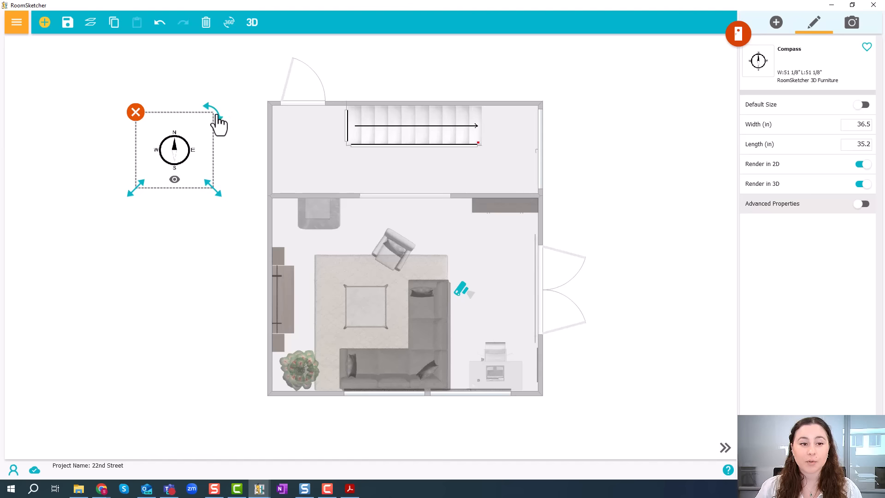
left_click_drag(209, 107, 178, 98)
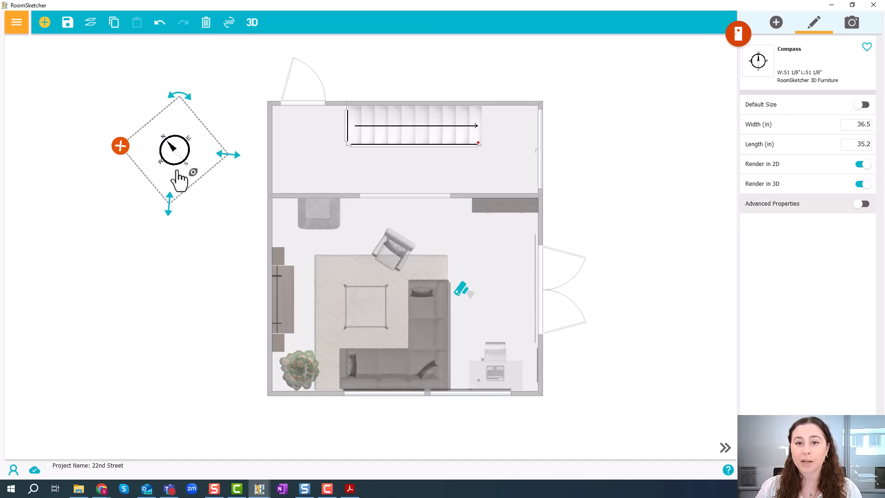
Add a Measuring Tape between the TV unit and the coffee table, adjusting both ends to span the gap at about 45 in
left_click(778, 30)
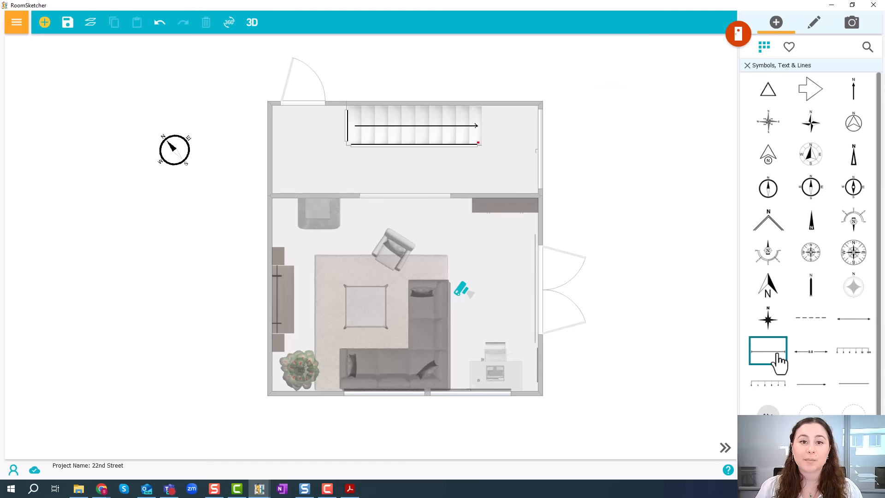
left_click(808, 358)
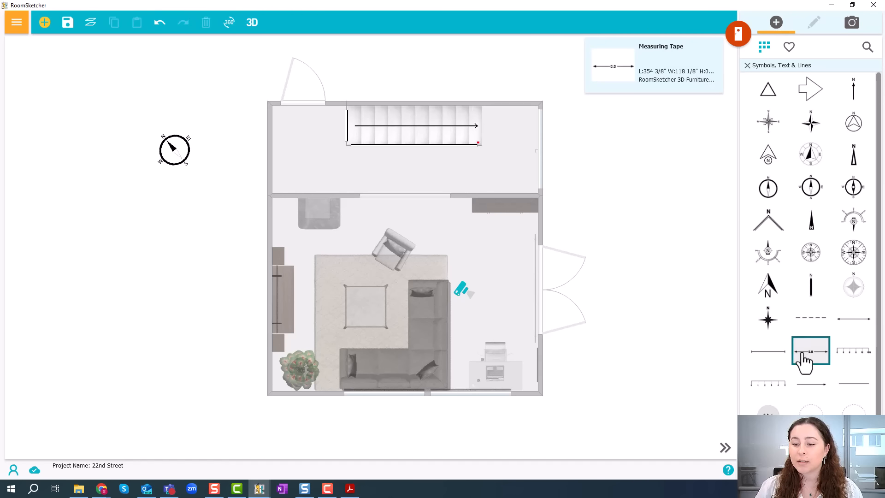
left_click(328, 308)
left_click_drag(292, 223, 387, 237)
left_click_drag(411, 297, 405, 326)
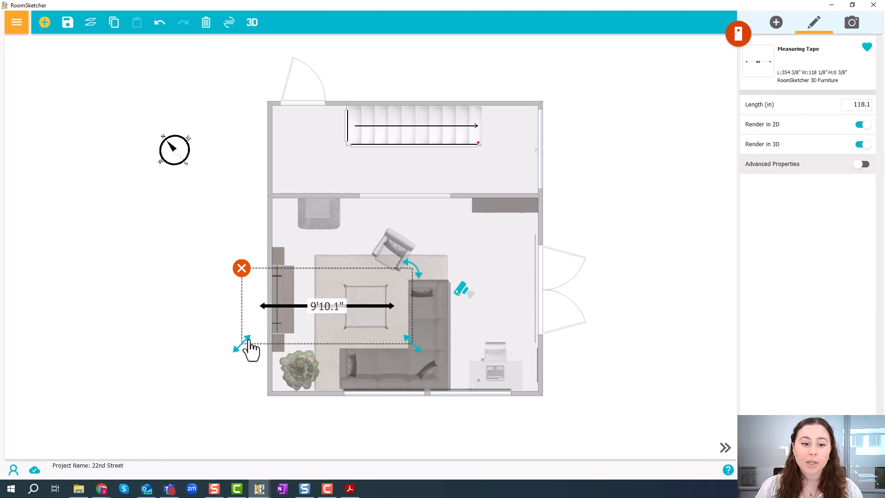
left_click_drag(249, 344, 281, 346)
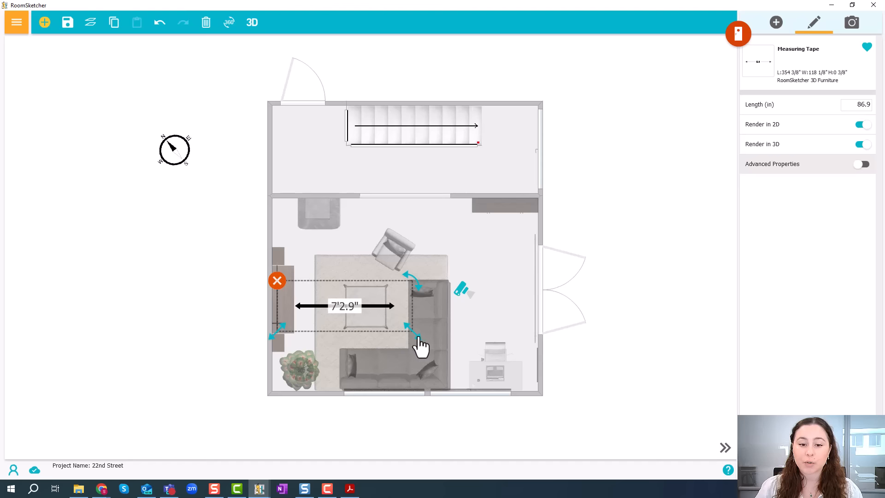
left_click_drag(415, 340, 369, 340)
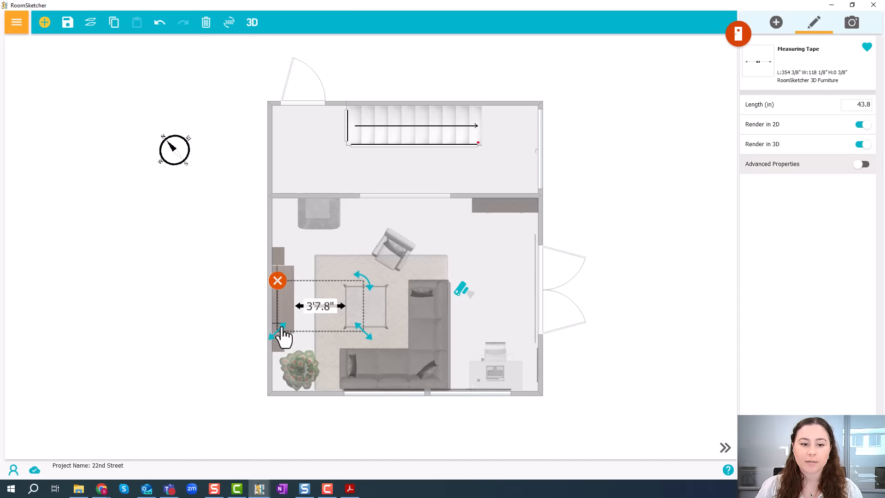
left_click_drag(282, 329, 280, 328)
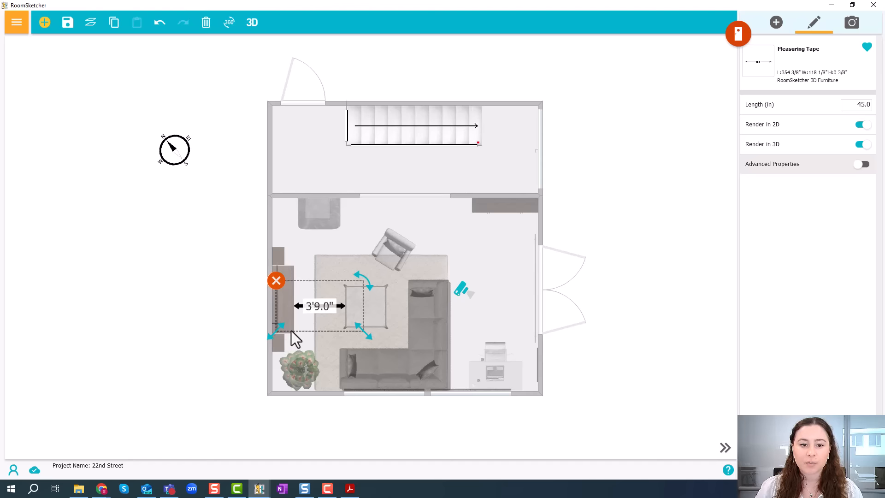
left_click(226, 321)
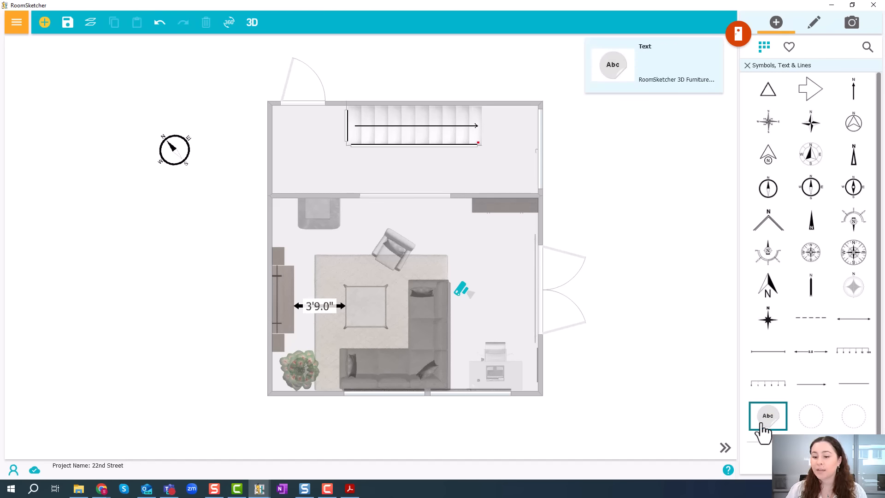
Add a text label reading "Exit to balcony" and position it just outside the double doors
left_click(768, 417)
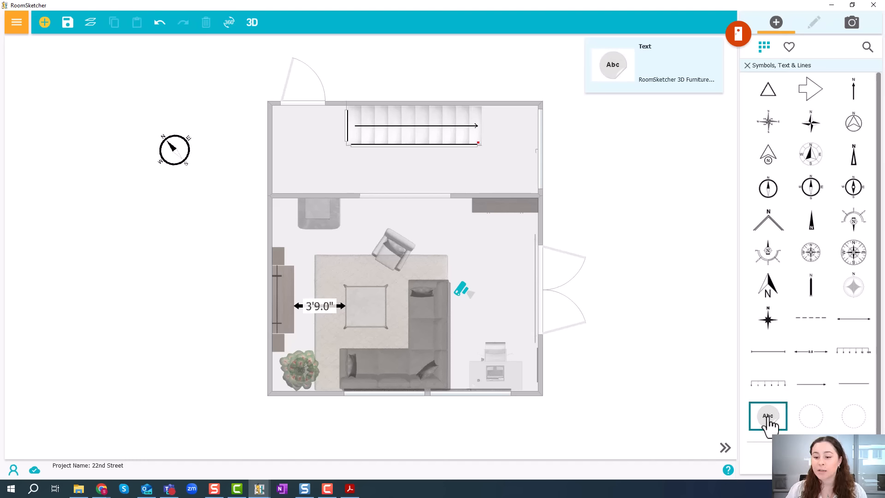
left_click(630, 296)
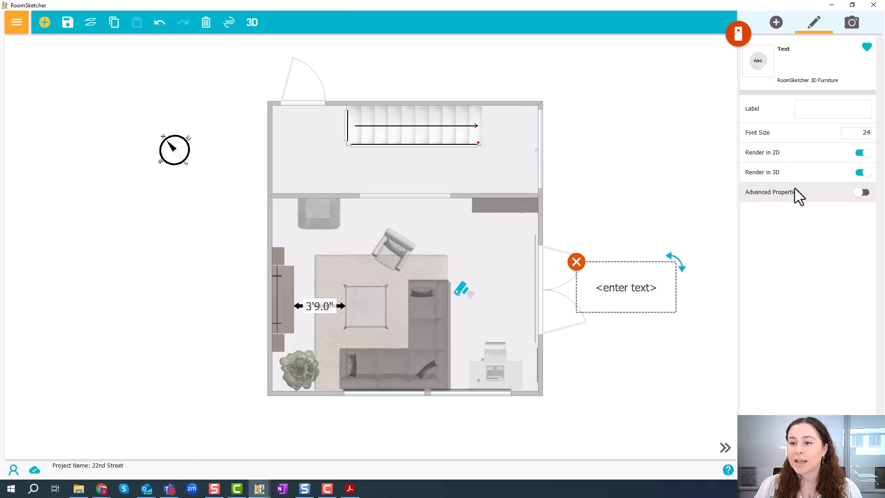
left_click(814, 110)
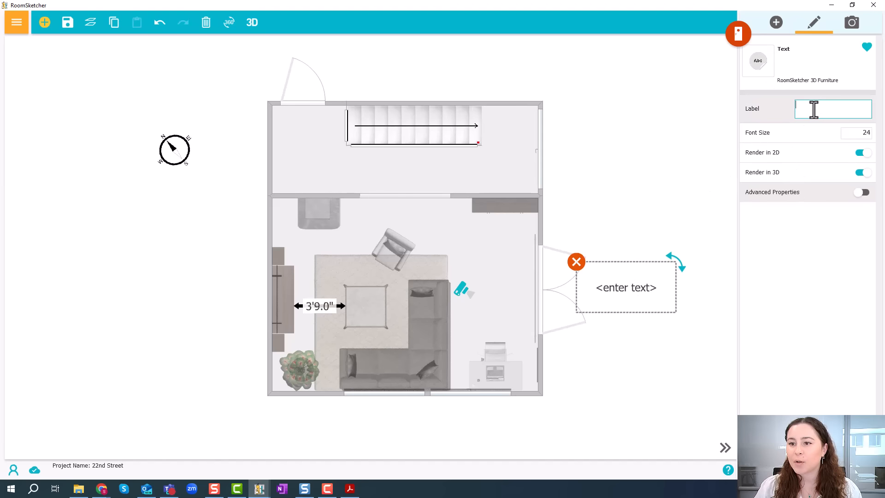
type("E")
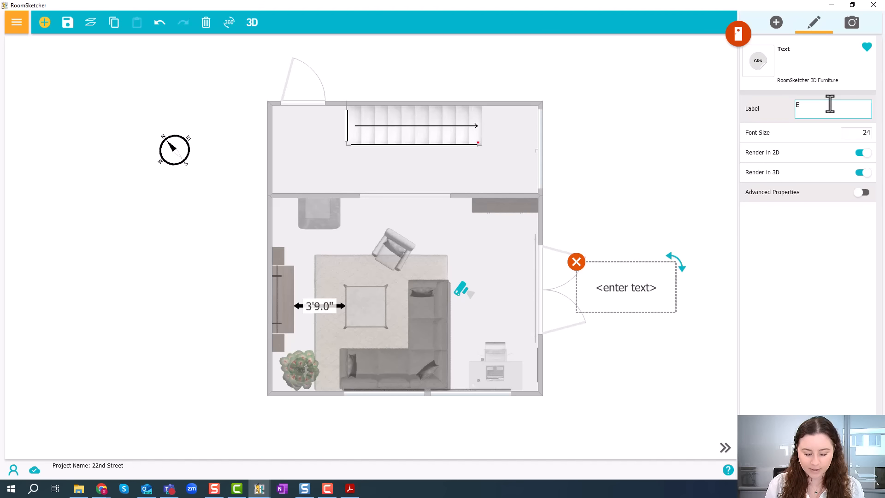
type("xit to")
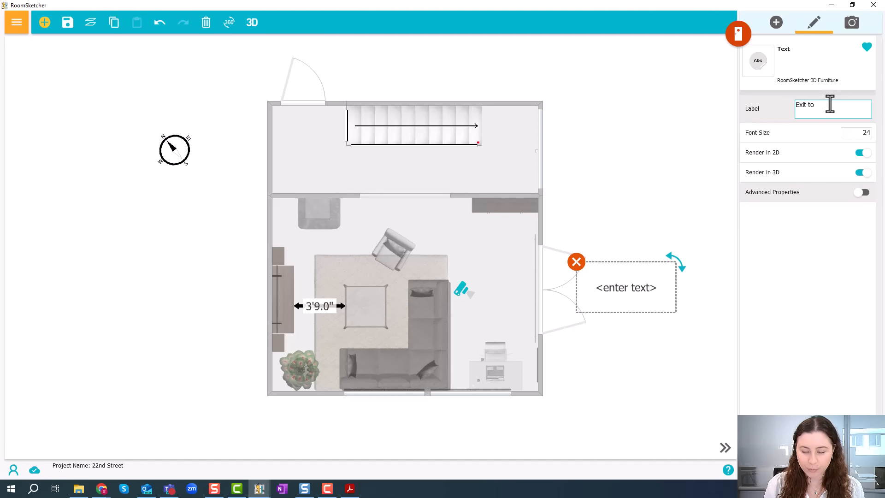
type(" balcony")
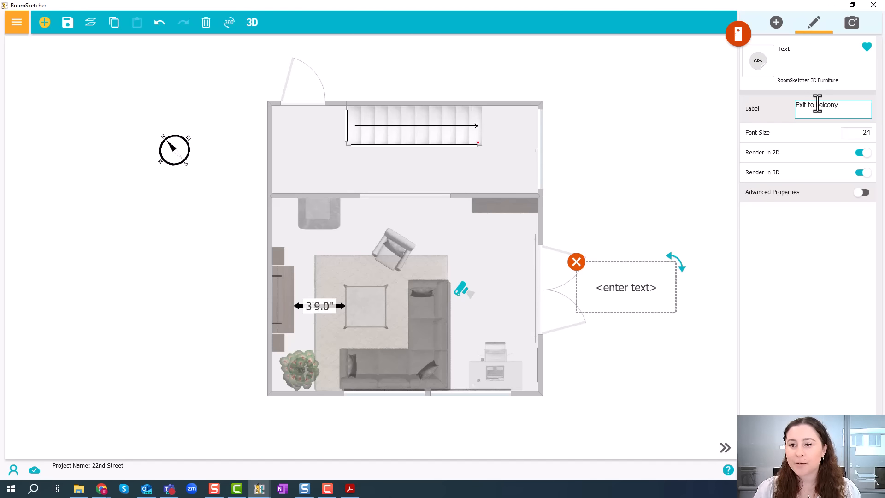
left_click(787, 251)
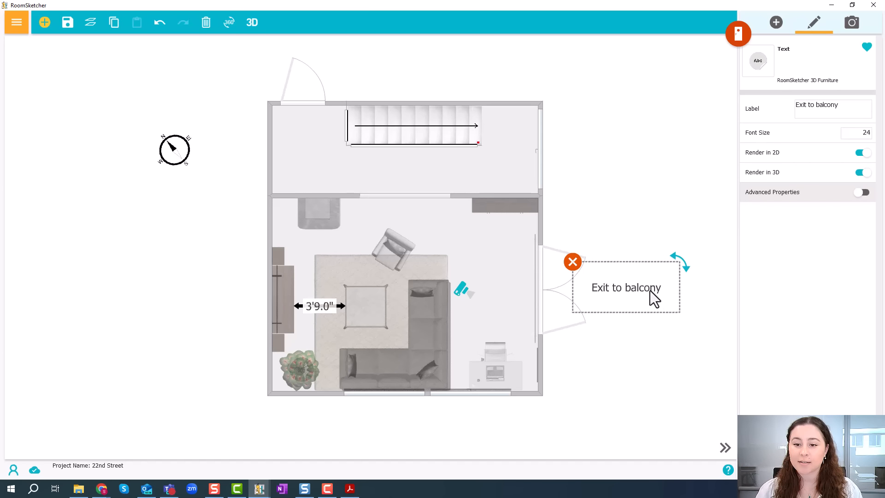
left_click_drag(650, 290, 637, 291)
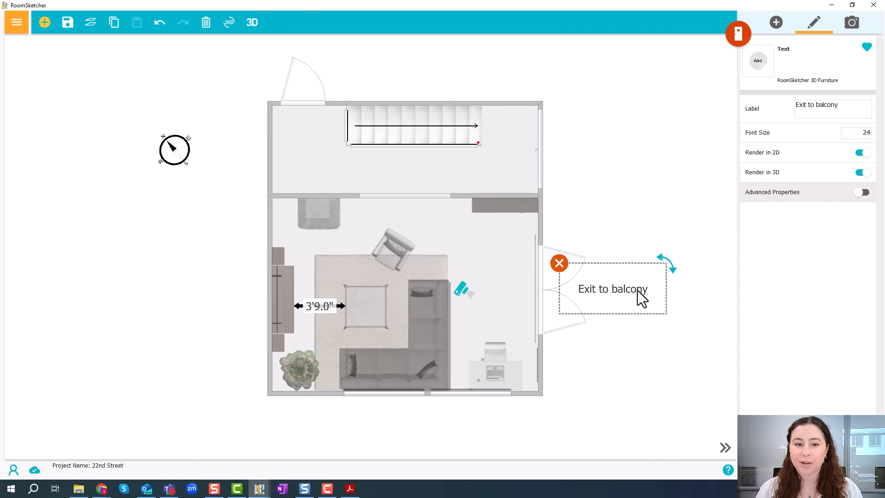
Add outside measurements around the whole floor plan with the Outside Measurement wizard
left_click(776, 26)
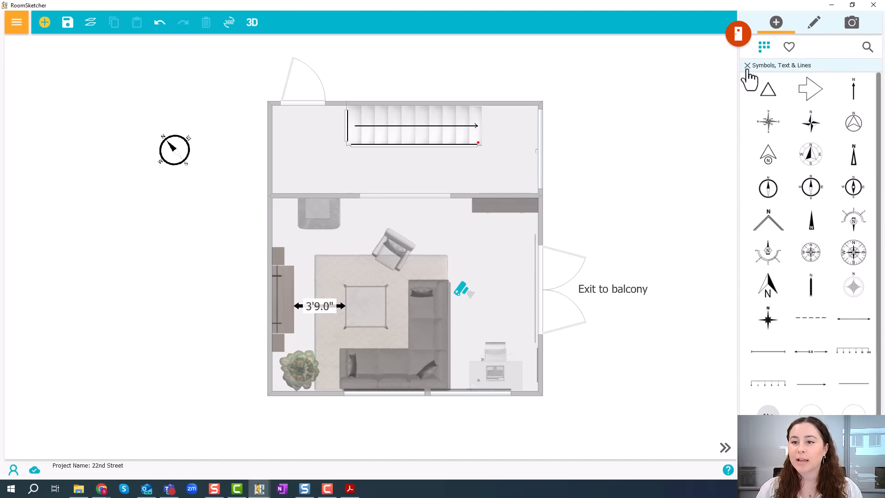
left_click(748, 67)
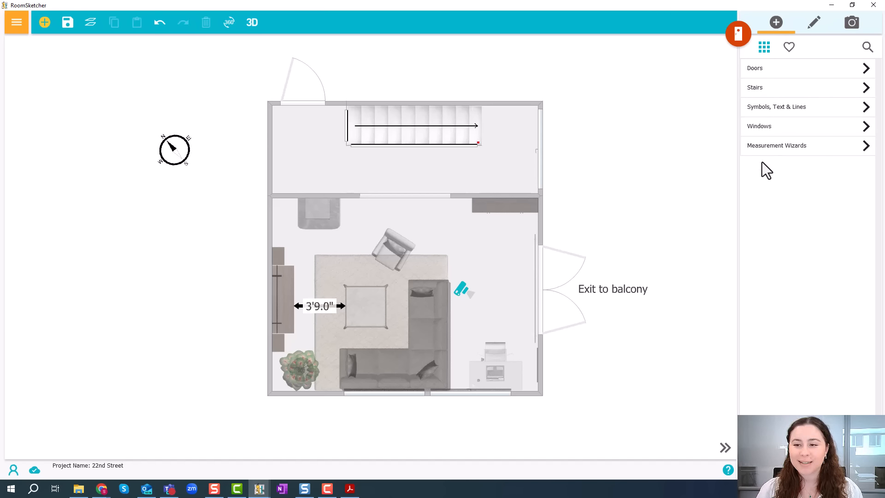
left_click(815, 156)
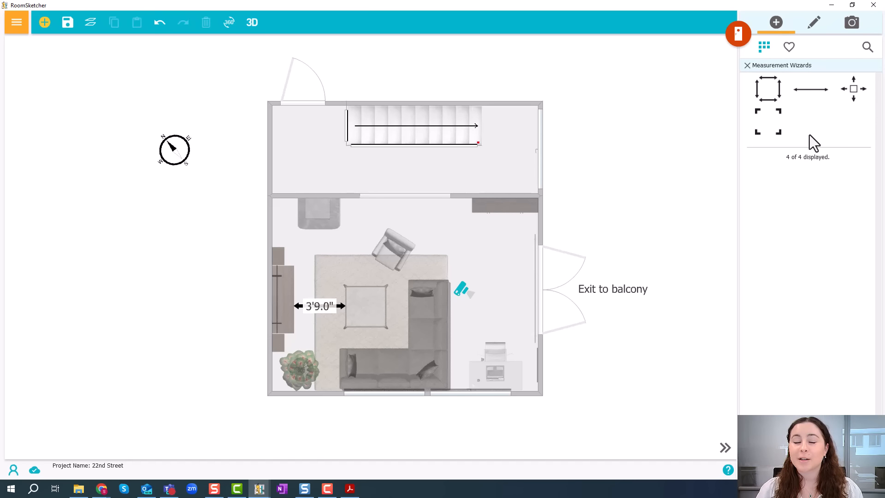
left_click(768, 131)
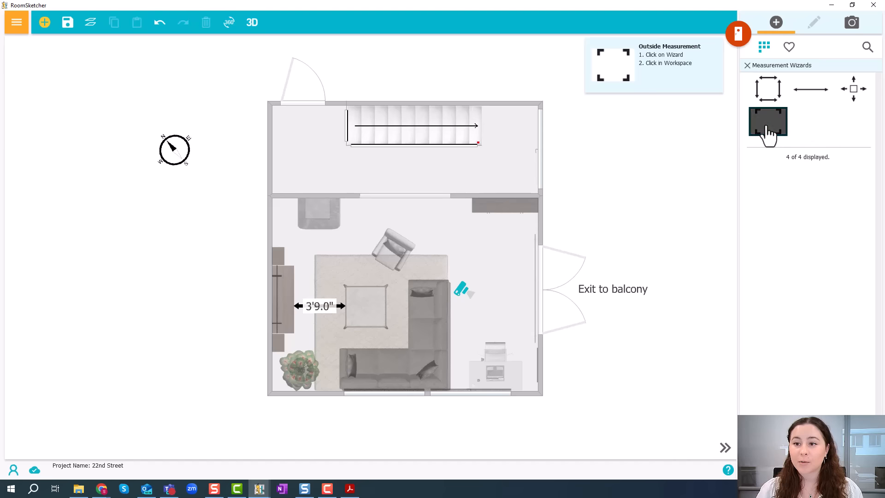
left_click(597, 133)
scroll(593, 127, "up", 1)
scroll(593, 127, "down", 3)
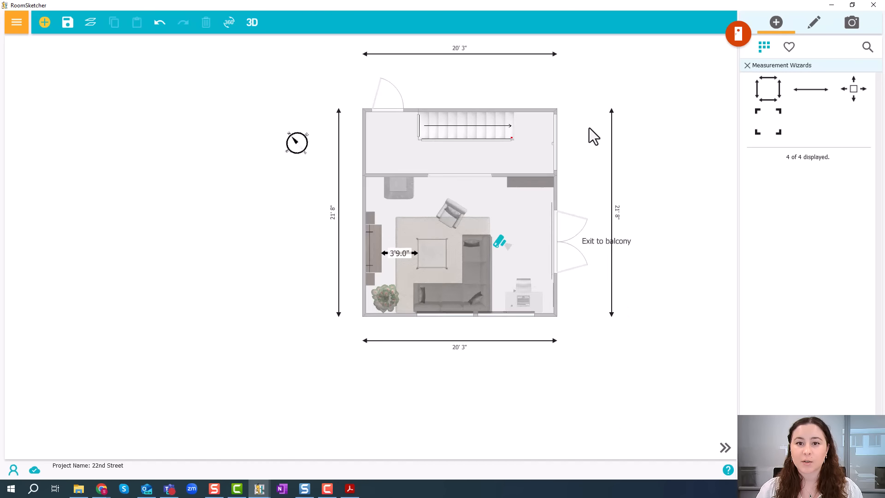
scroll(649, 210, "up", 3)
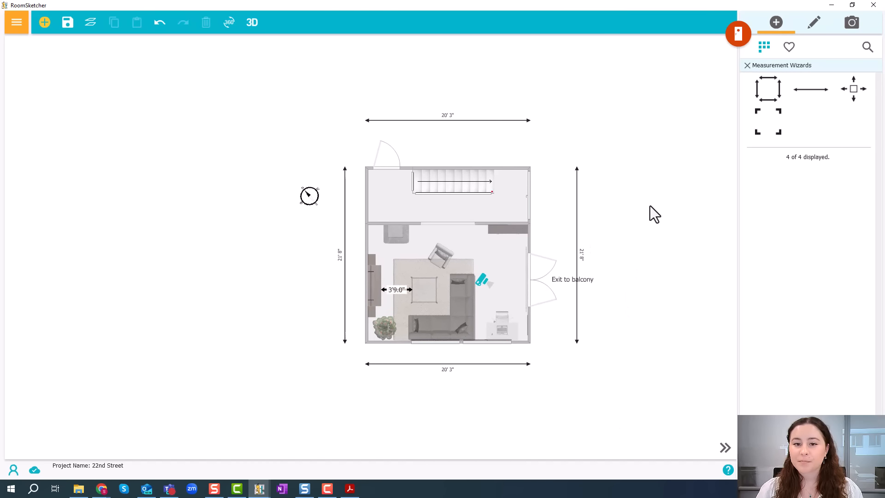
left_click_drag(616, 217, 651, 192)
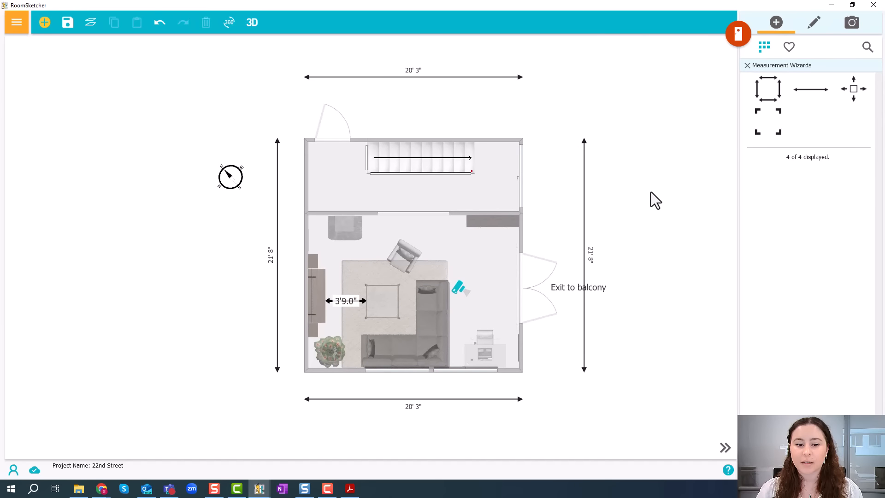
Add a wall measurement to the stair room's right wall and room measurements to the living room using the measurement wizards
left_click(816, 101)
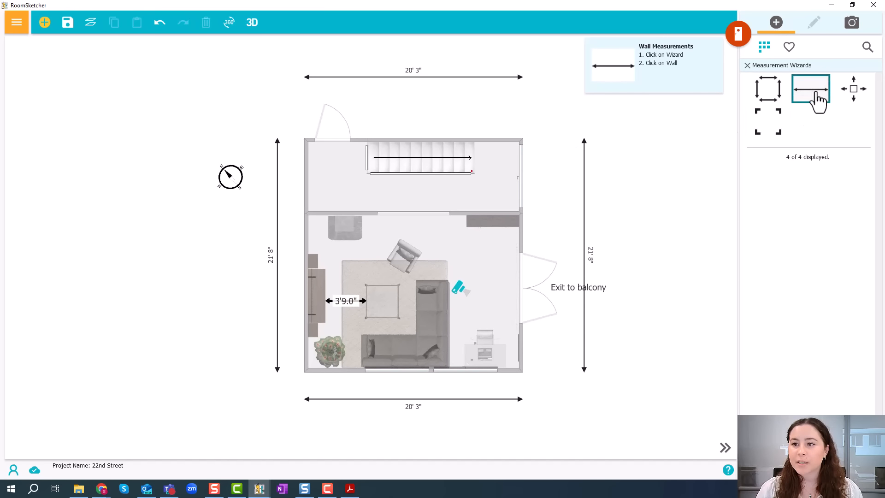
left_click(526, 171)
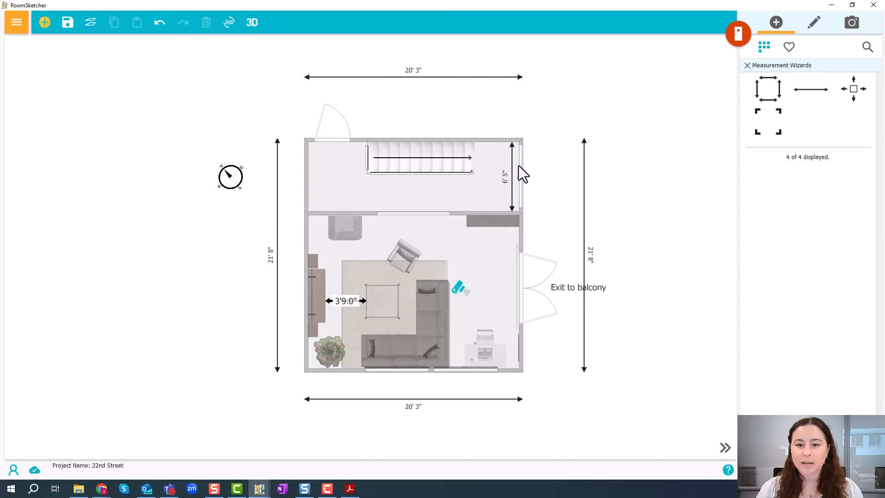
left_click(773, 99)
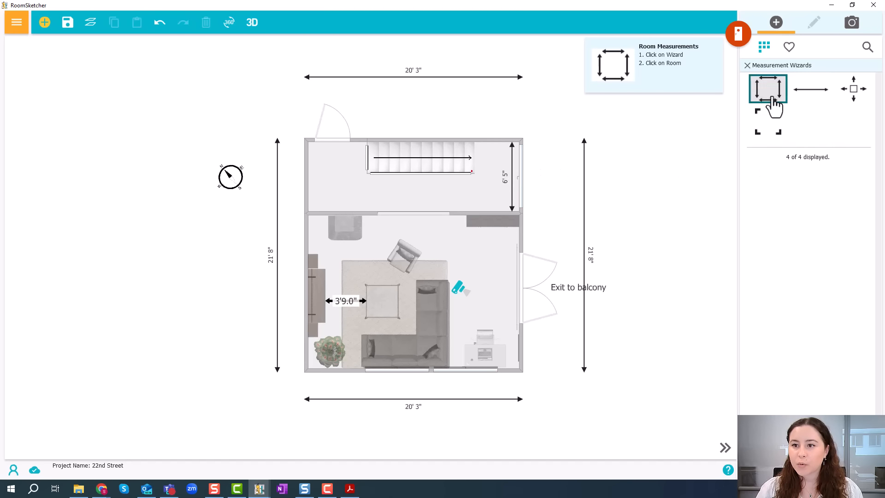
left_click(476, 253)
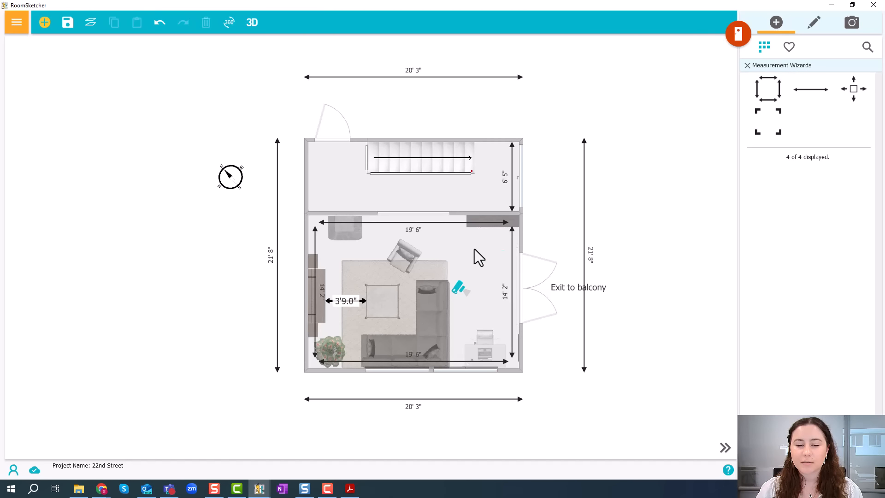
Add room dimensions to the stair room with the measurement wizard and move the dimension text just below the stairs
left_click(860, 91)
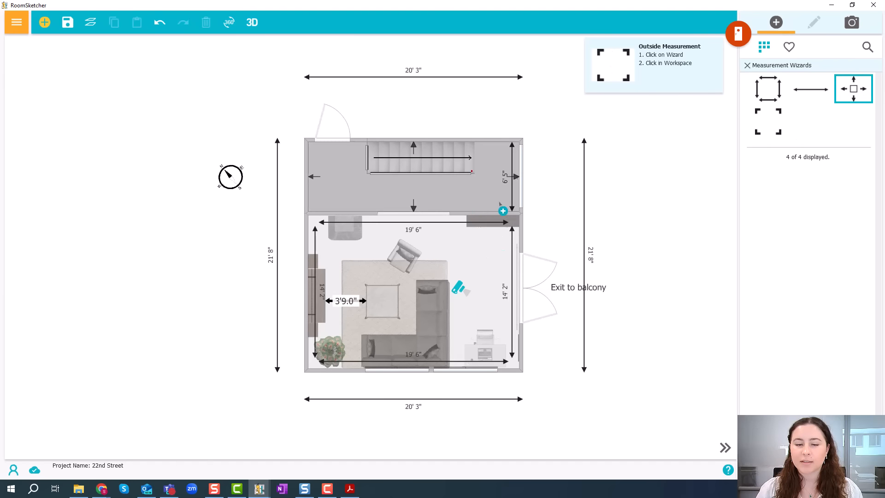
left_click(450, 203)
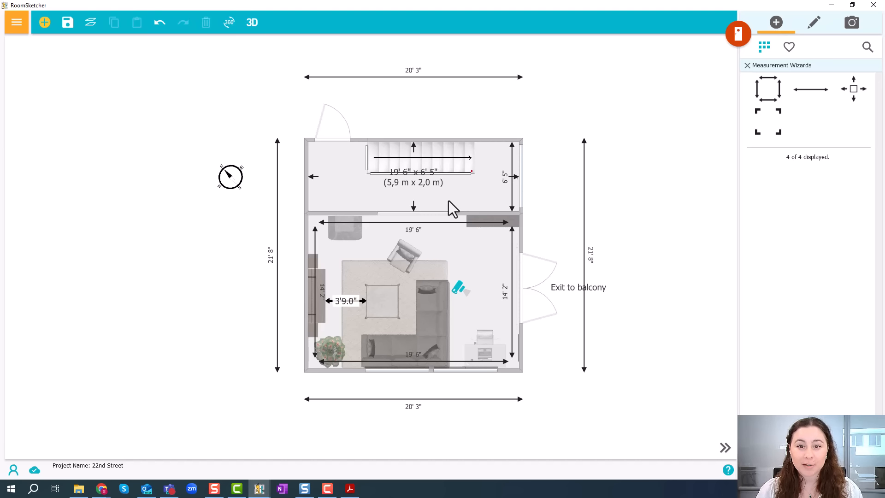
left_click(424, 193)
left_click_drag(425, 193, 424, 196)
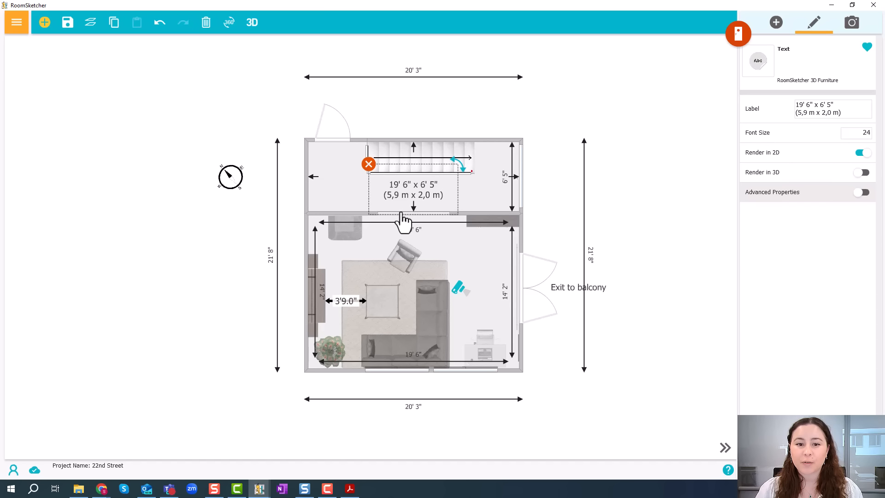
Delete the four small single arrows surrounding the stair room's dimension text
left_click(413, 213)
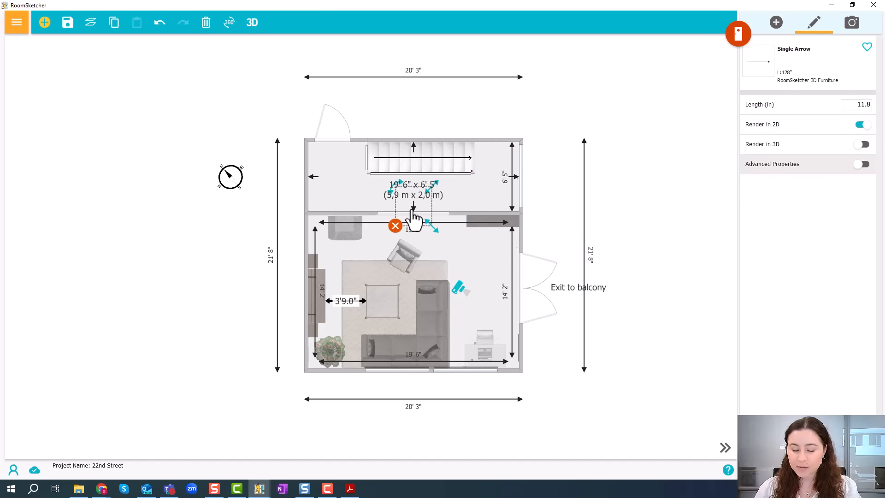
left_click(395, 226)
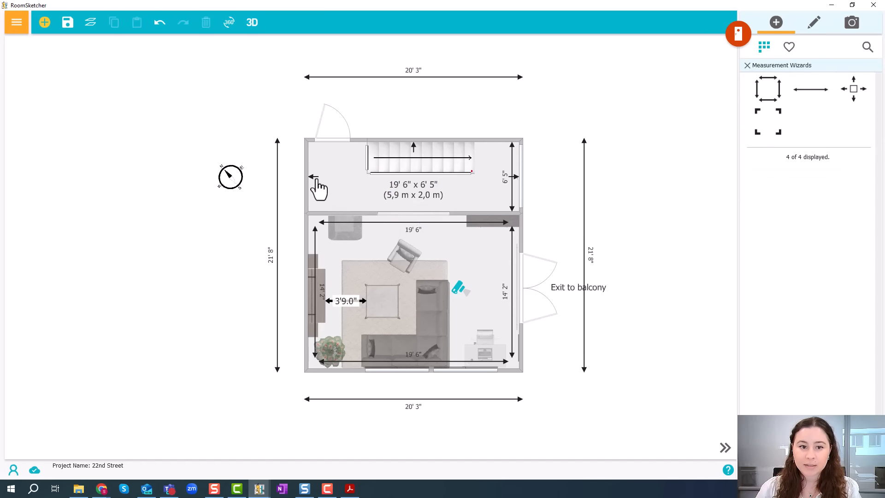
left_click(312, 177)
left_click(293, 157)
left_click(402, 155)
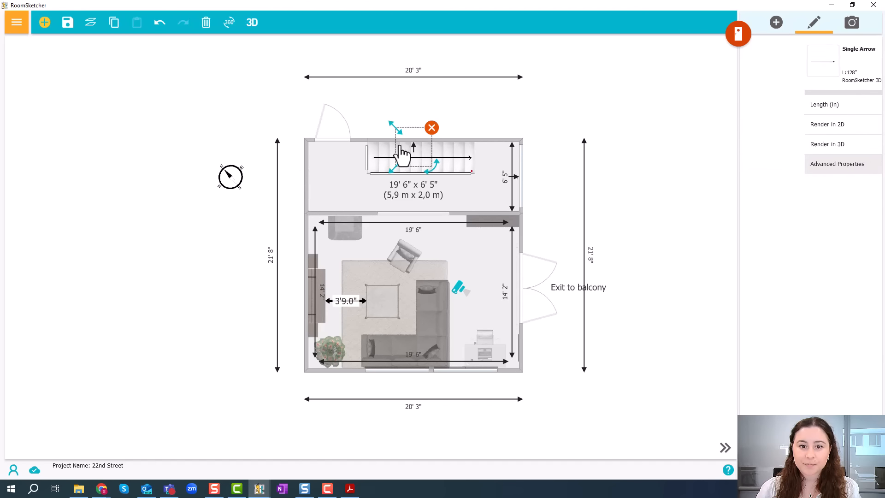
left_click(432, 127)
left_click(520, 184)
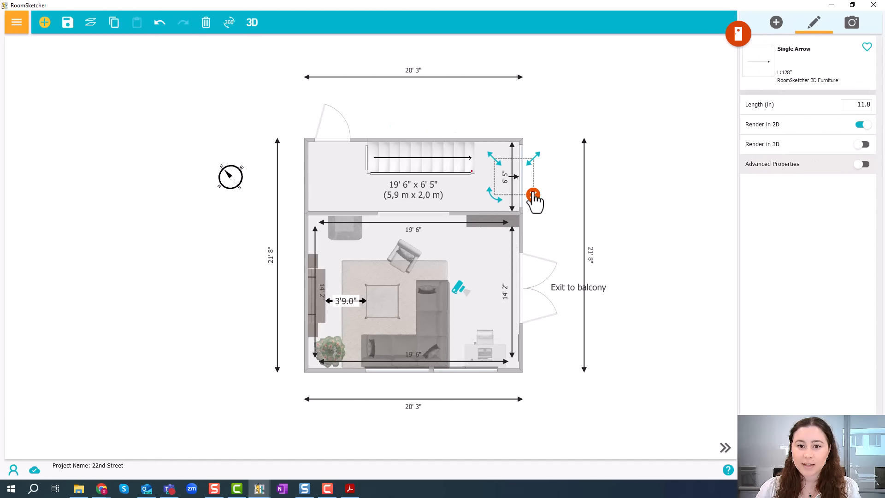
left_click(533, 195)
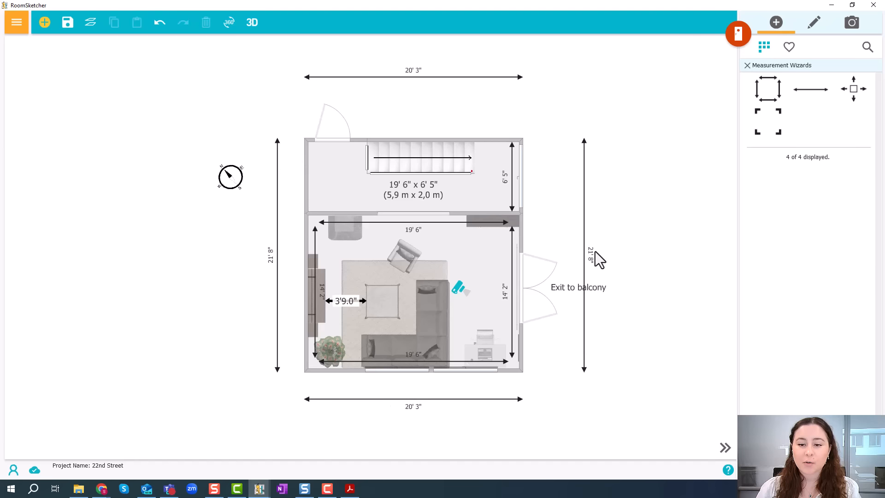
Delete the outside measurements on the right and top sides of the floor plan, including arrows and labels
left_click(585, 216)
left_click(602, 122)
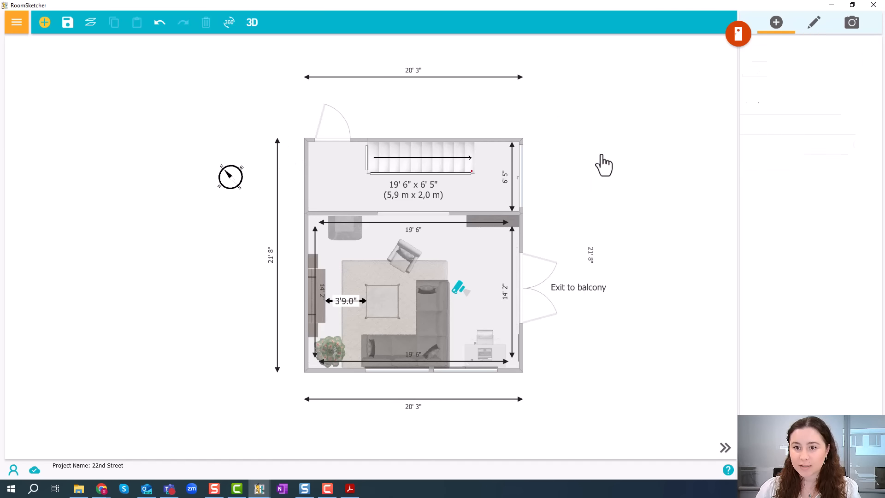
left_click(594, 265)
left_click(609, 232)
left_click(452, 89)
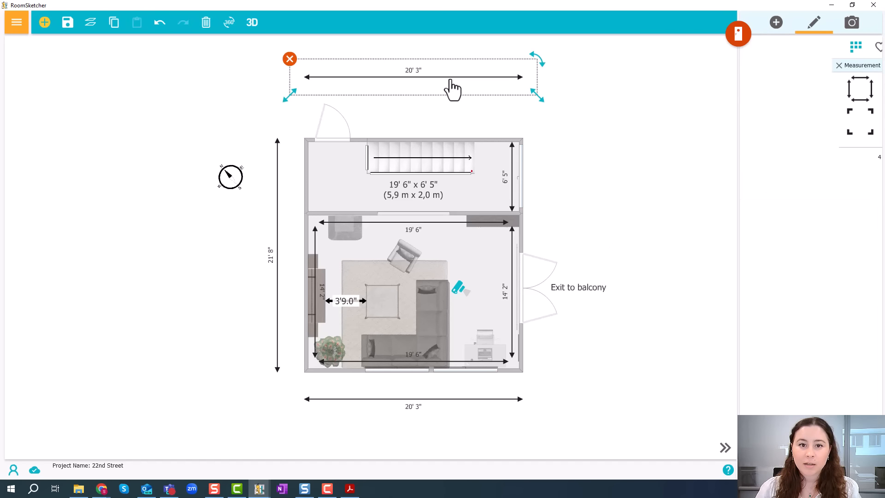
left_click(290, 59)
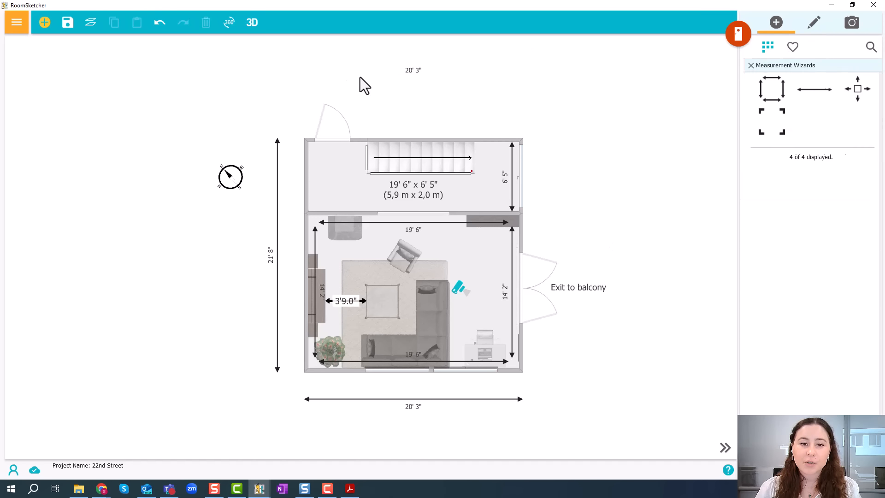
left_click(409, 72)
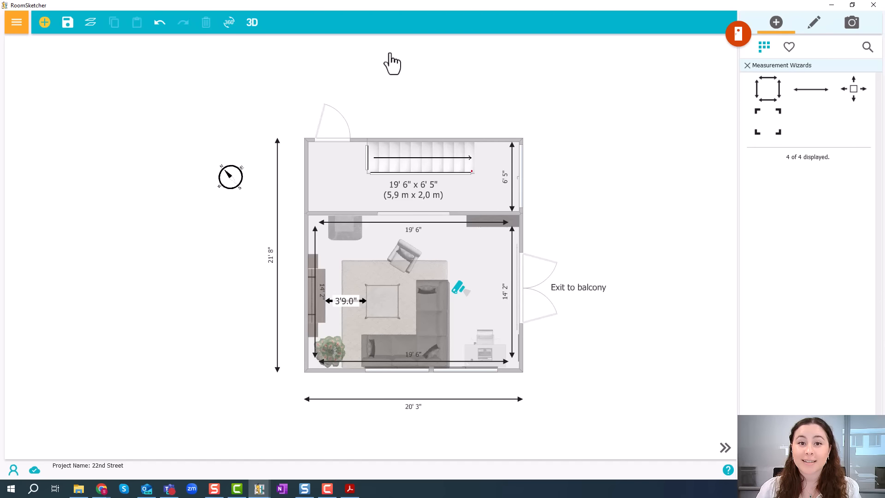
Change the label of the outside measurement along the plan's left side to 21' 7"
left_click(270, 259)
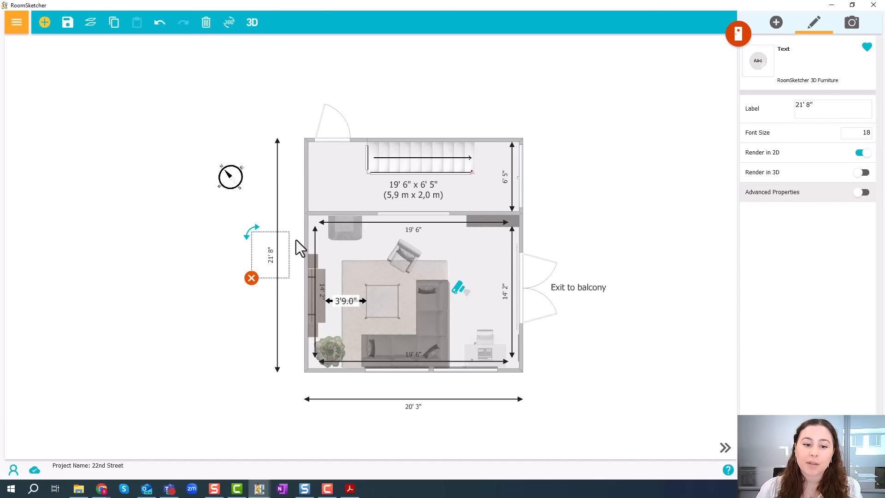
left_click(811, 108)
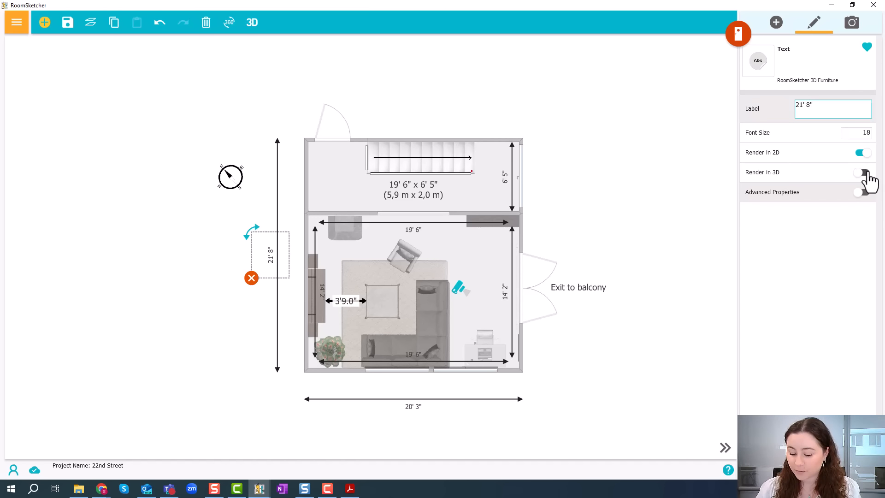
key("BackSpace")
type("7")
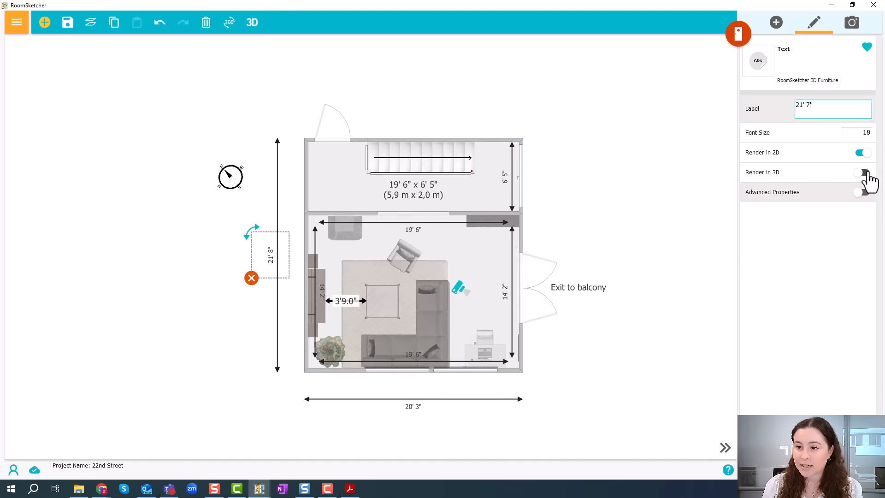
left_click(826, 262)
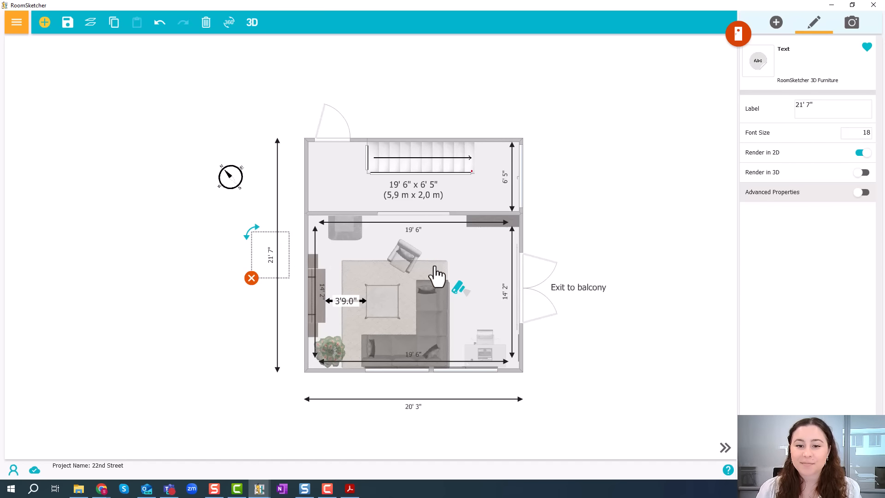
Delete the living room measurements along the left and bottom walls, including their labels and double arrows
scroll(441, 297, "up", 2)
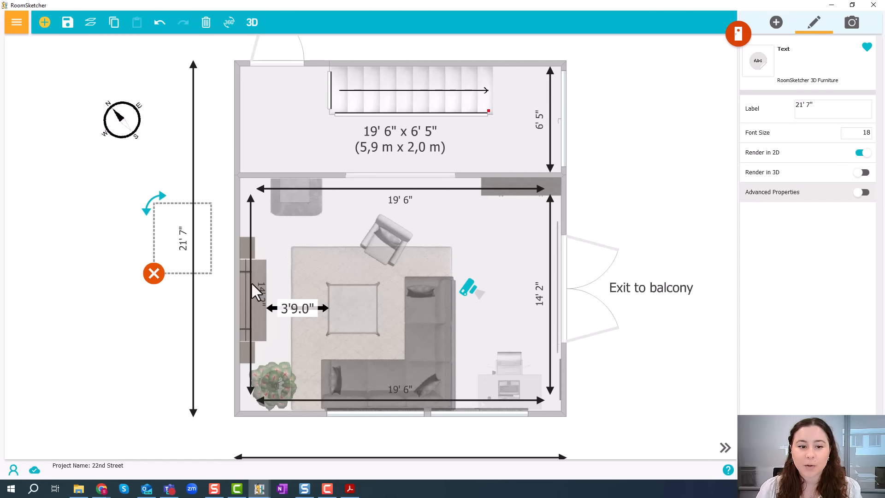
left_click(251, 282)
left_click(290, 259)
left_click(250, 221)
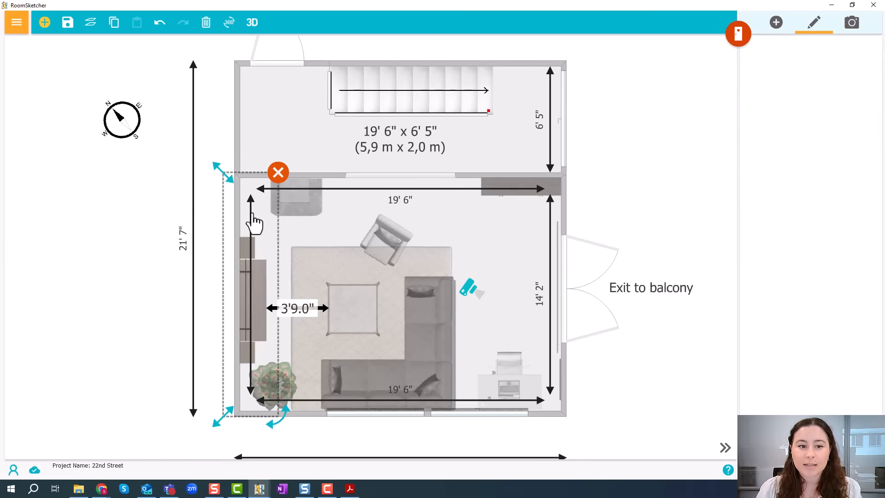
left_click(277, 174)
left_click(409, 397)
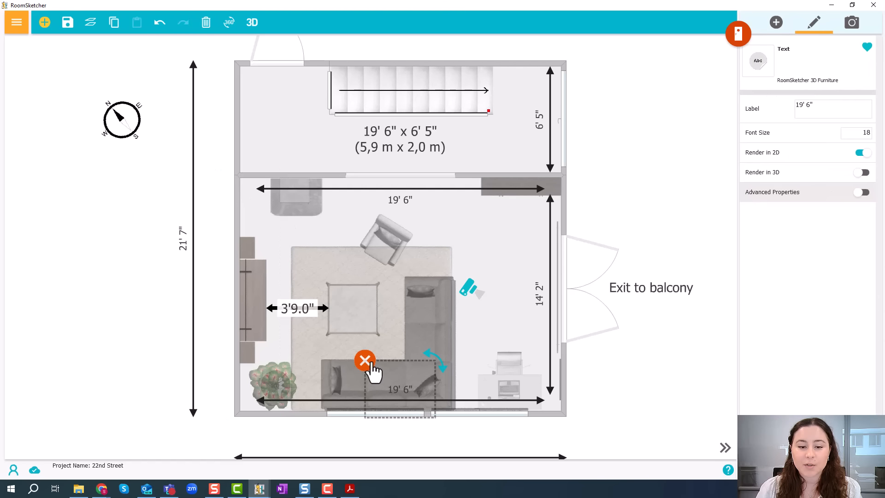
left_click(364, 357)
left_click(402, 408)
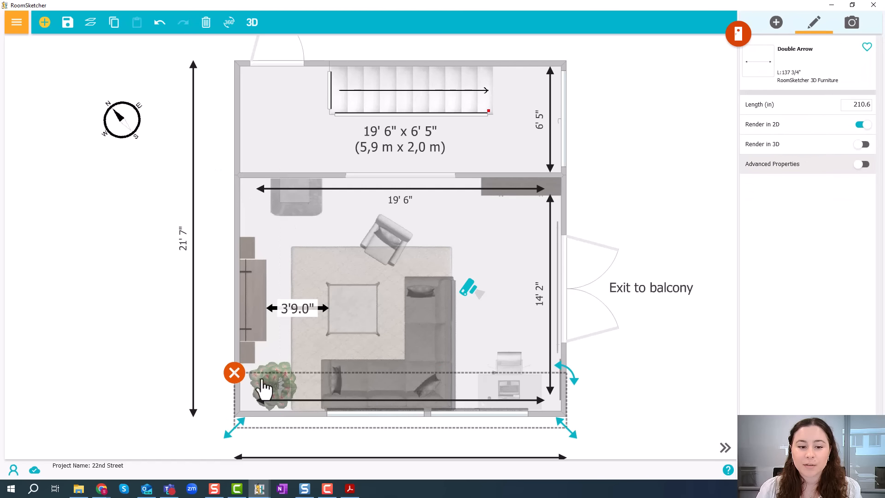
left_click(234, 372)
scroll(553, 326, "down", 3)
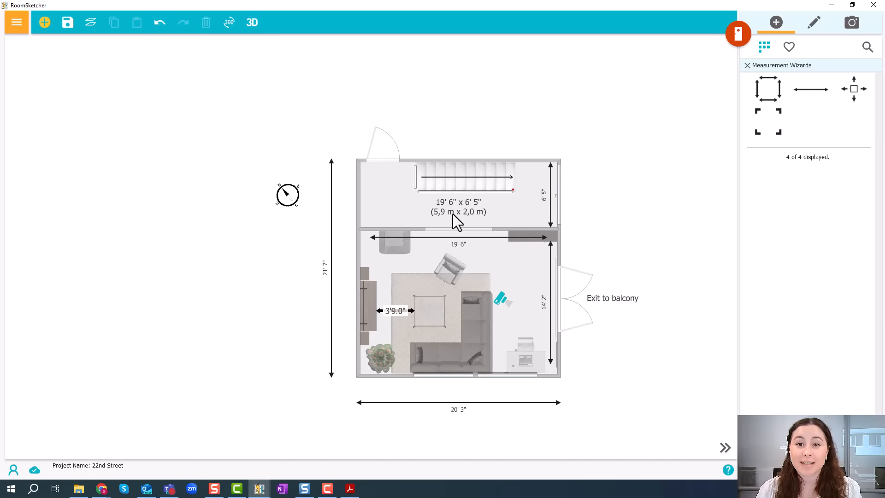
Review the Measurement Wizard Settings in the preferences, save them, and return to the floor plan
left_click(18, 32)
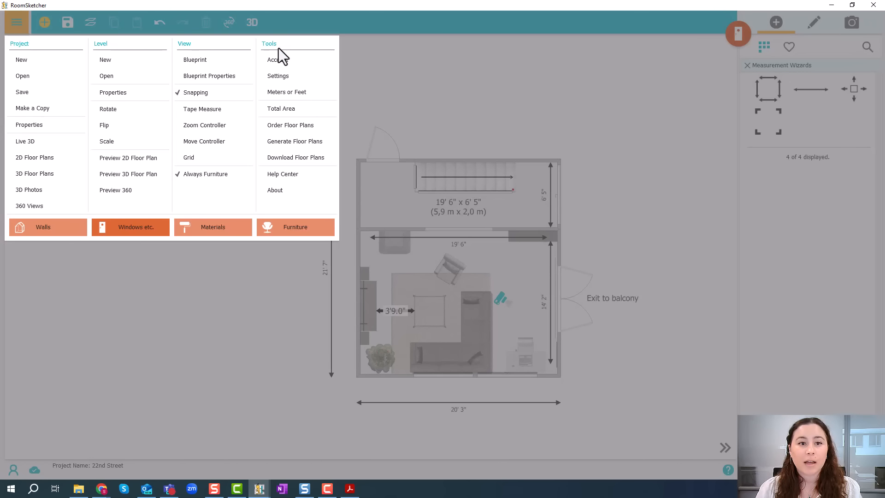
left_click(286, 77)
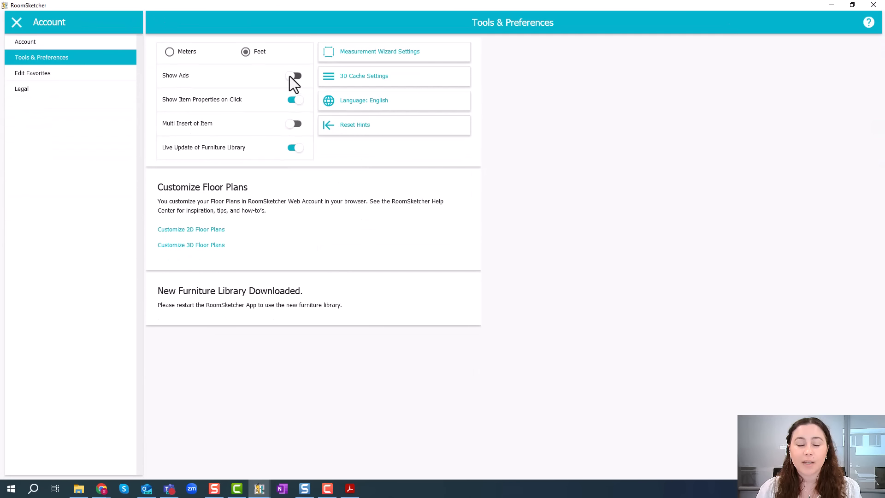
left_click(365, 57)
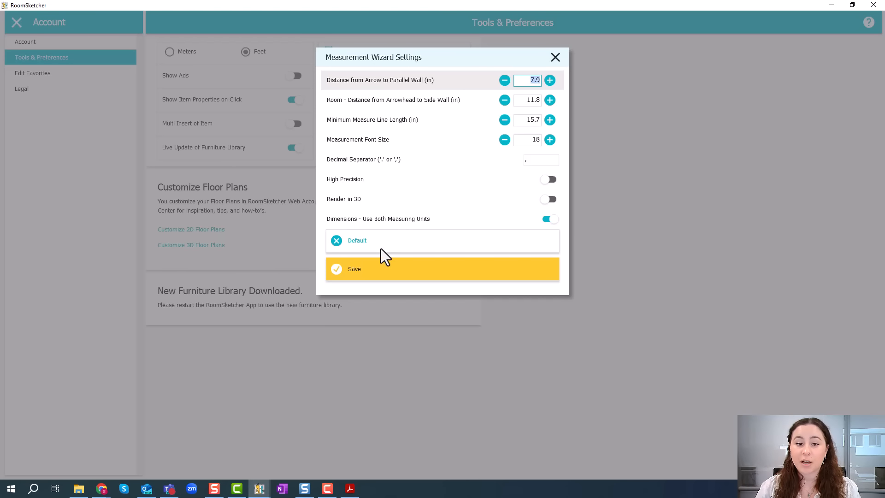
left_click(388, 278)
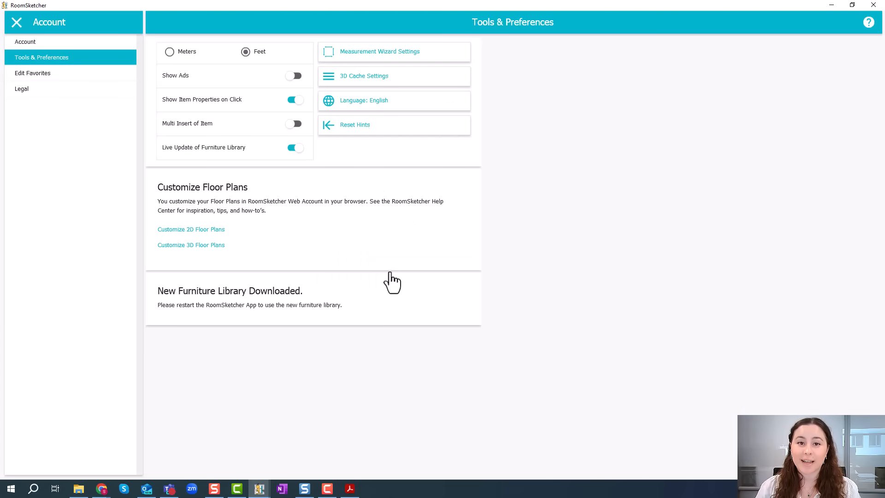
left_click(17, 23)
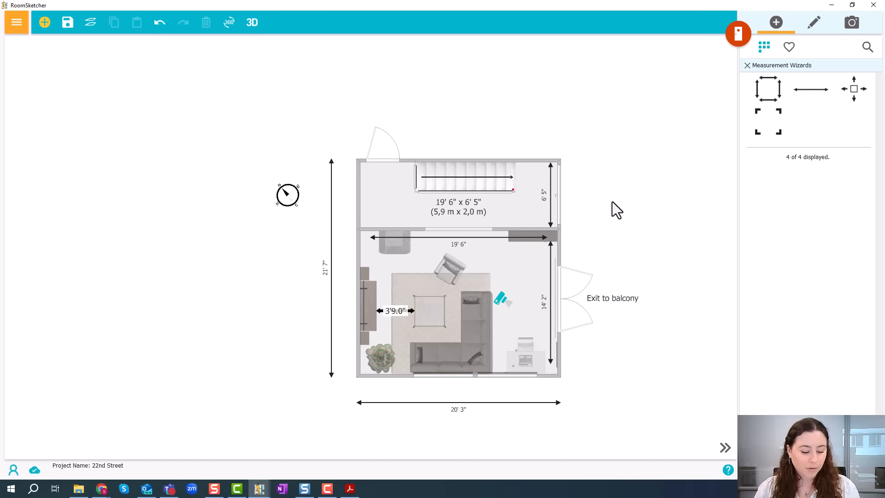
Preview and generate the 2D Floor Plan with the measurements, and open the project's 2D Floor Plans page
key("ctrl+p")
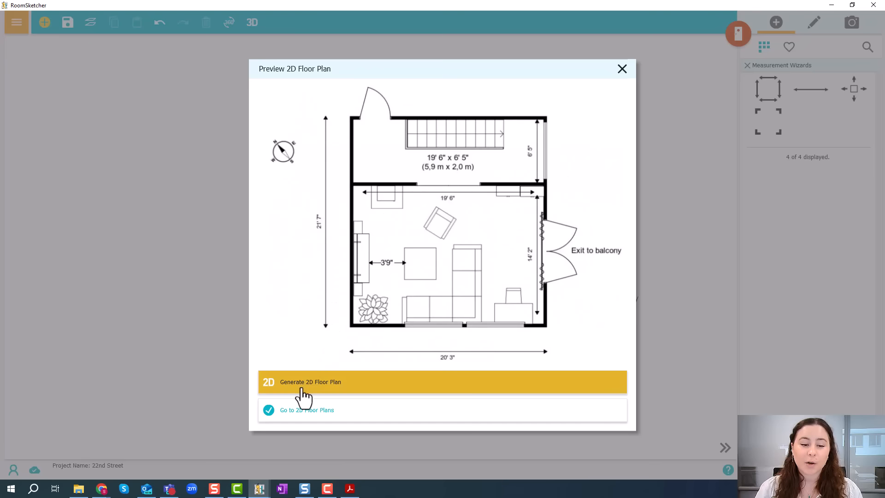
left_click(303, 395)
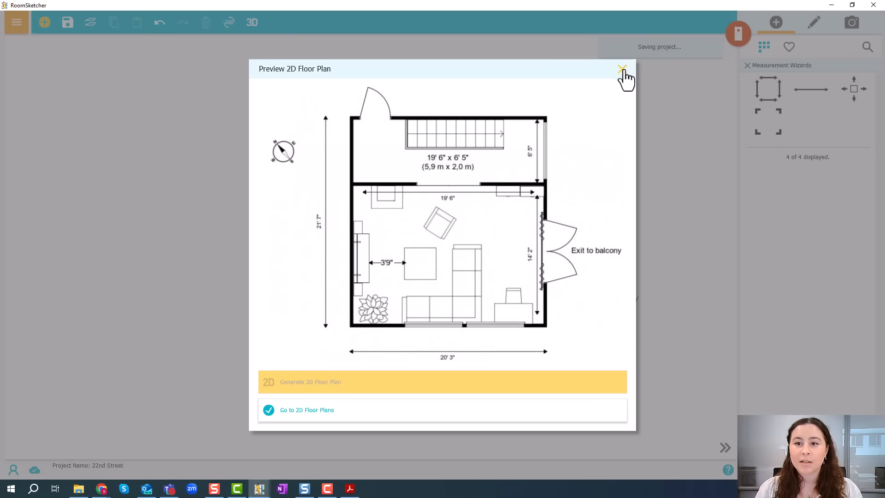
left_click(622, 70)
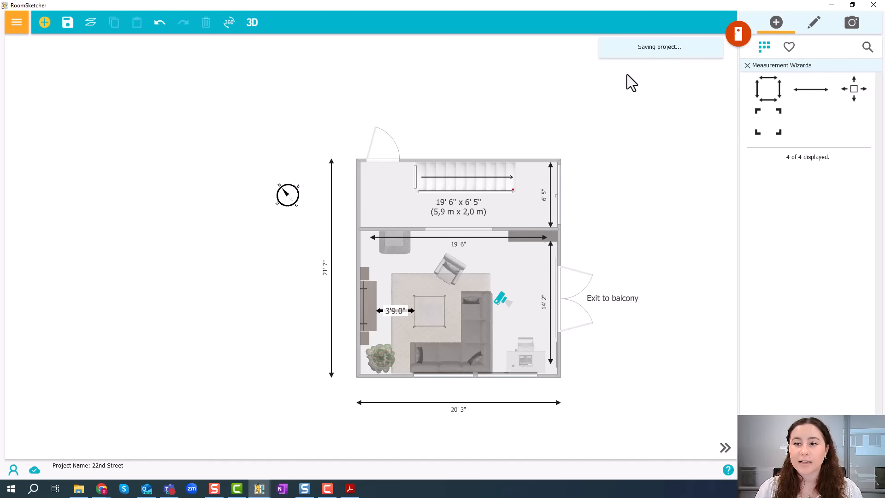
left_click(17, 23)
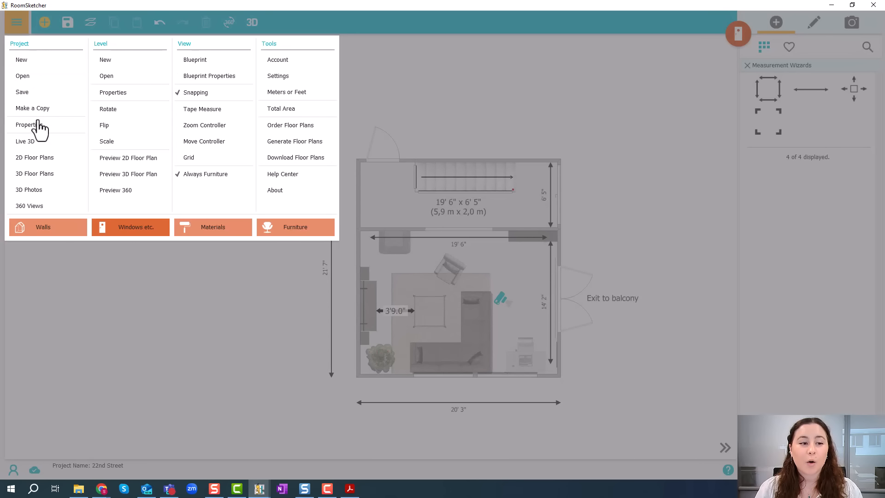
left_click(51, 158)
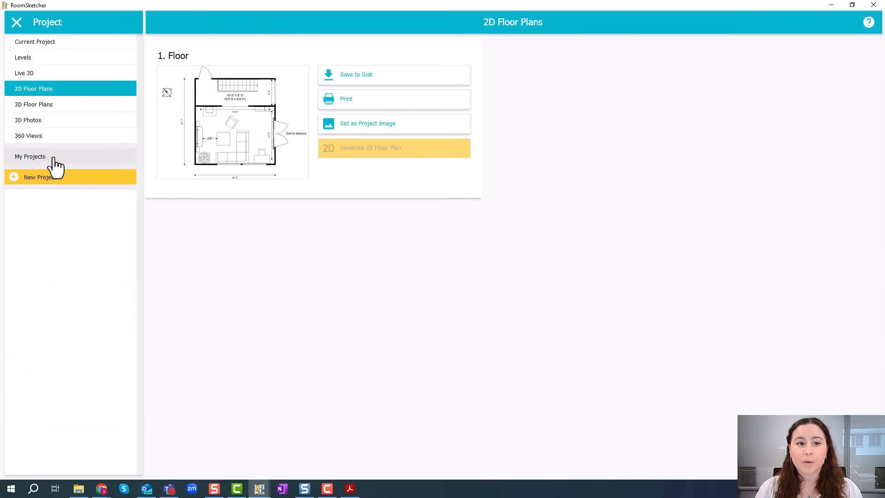